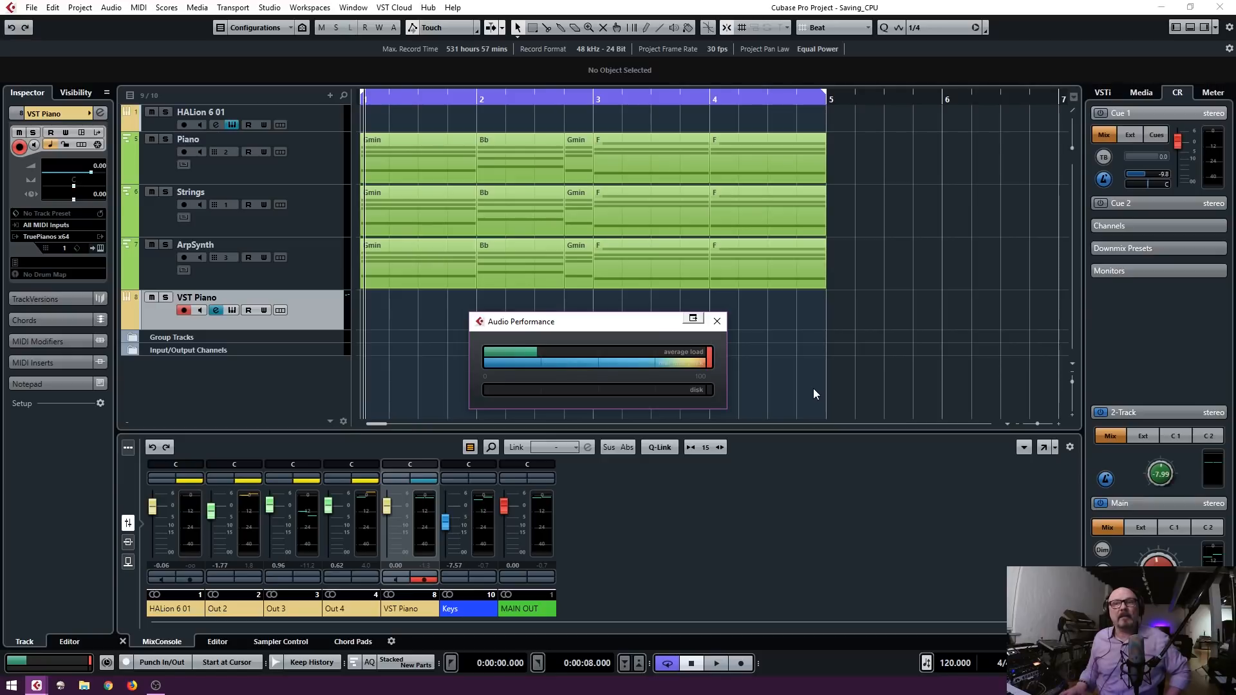
# Lower the Keys channel fader to -15.7 and play the project briefly to hear the tracks together
pyautogui.click(449, 524)
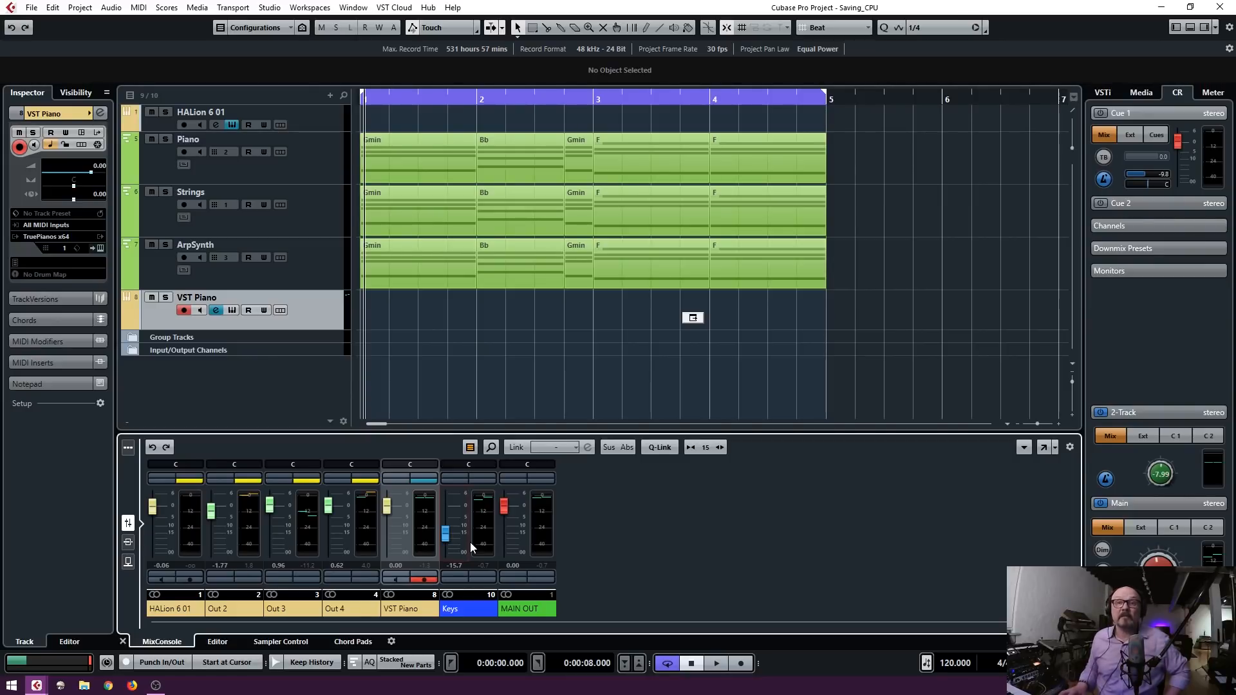
pyautogui.press('space')
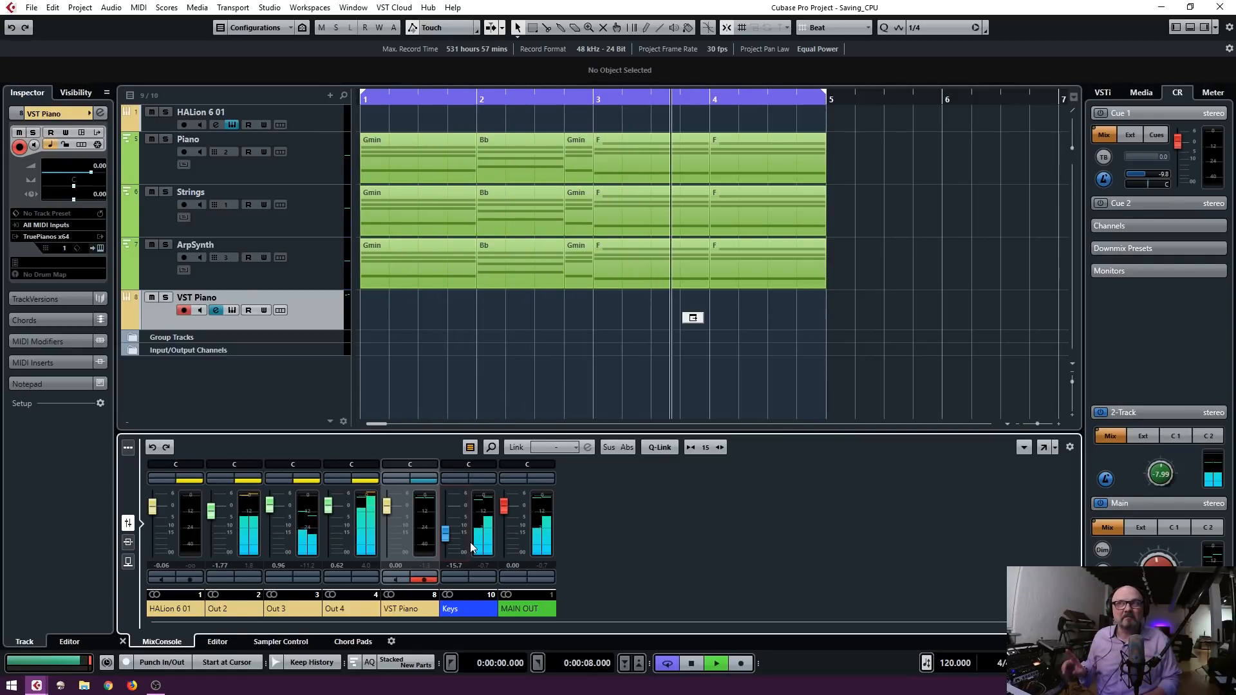
pyautogui.press('space')
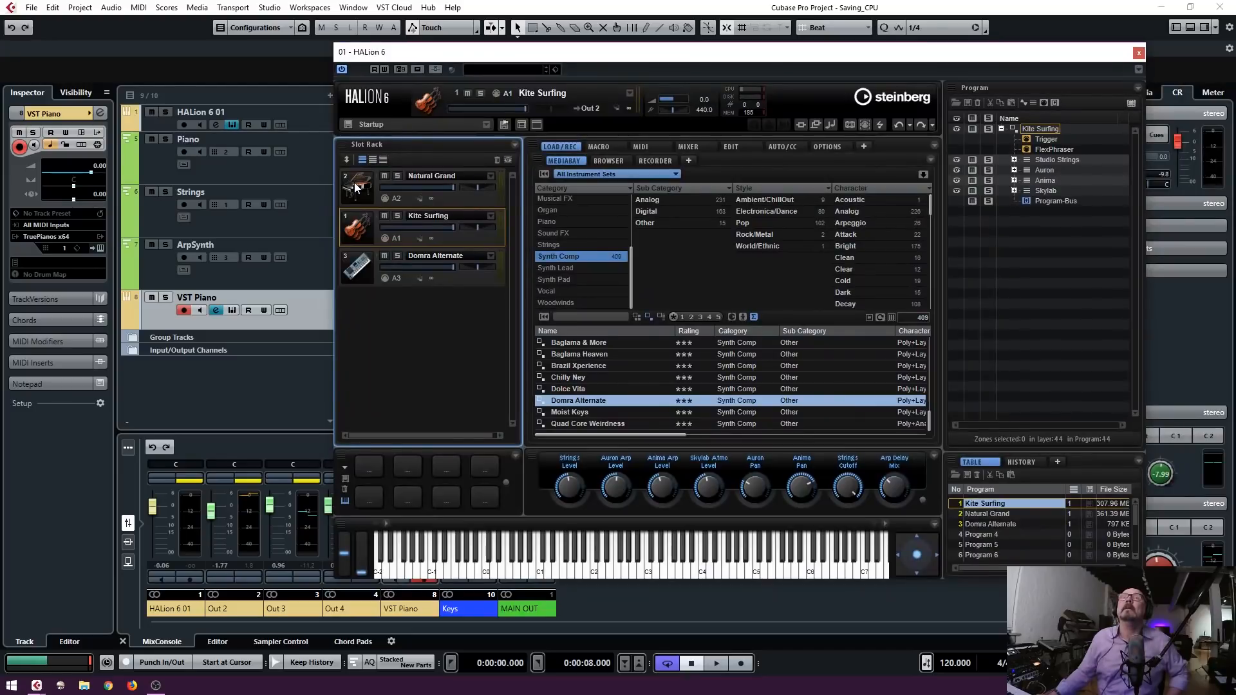
# Inspect the Natural Grand and Domra Alternate programs in HALion, audition a note, and return to the VST Piano track
pyautogui.click(356, 188)
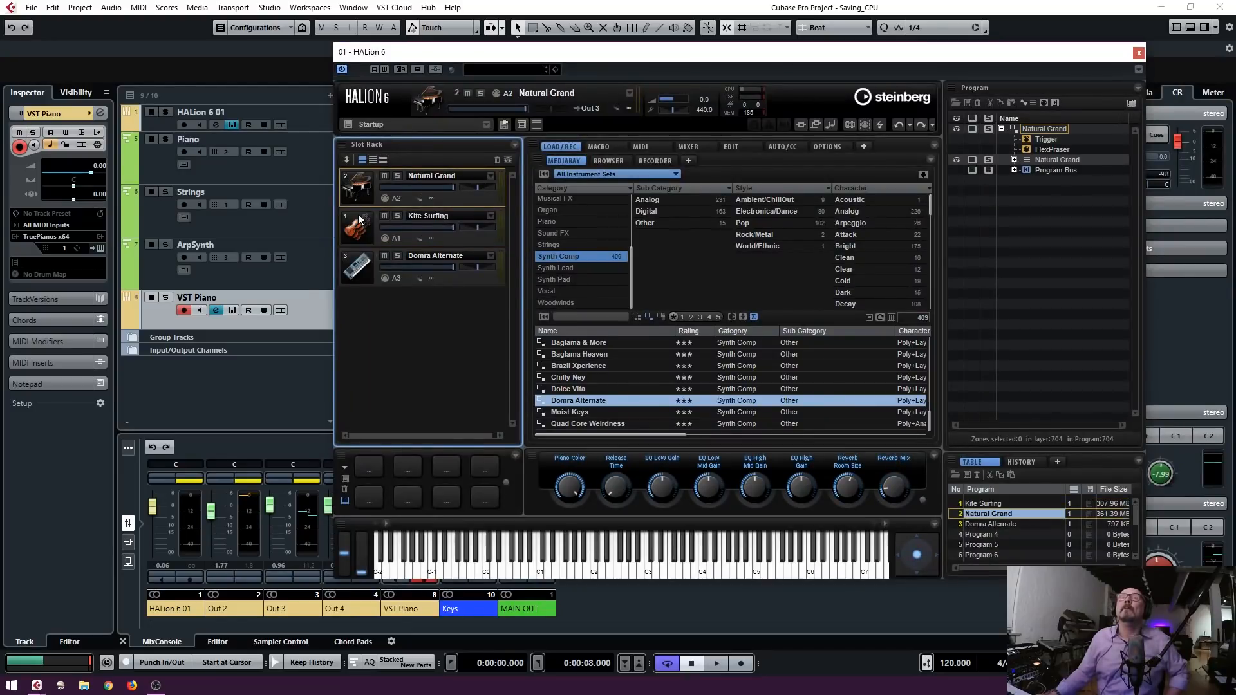
pyautogui.click(357, 271)
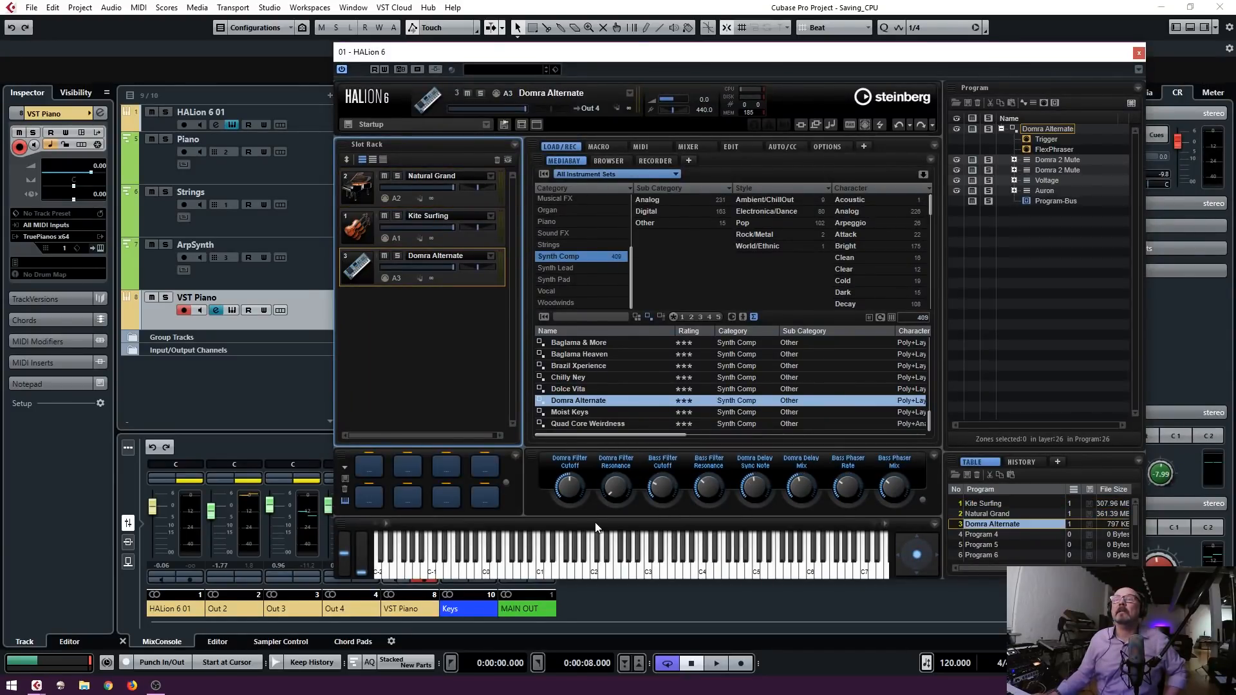
pyautogui.click(610, 557)
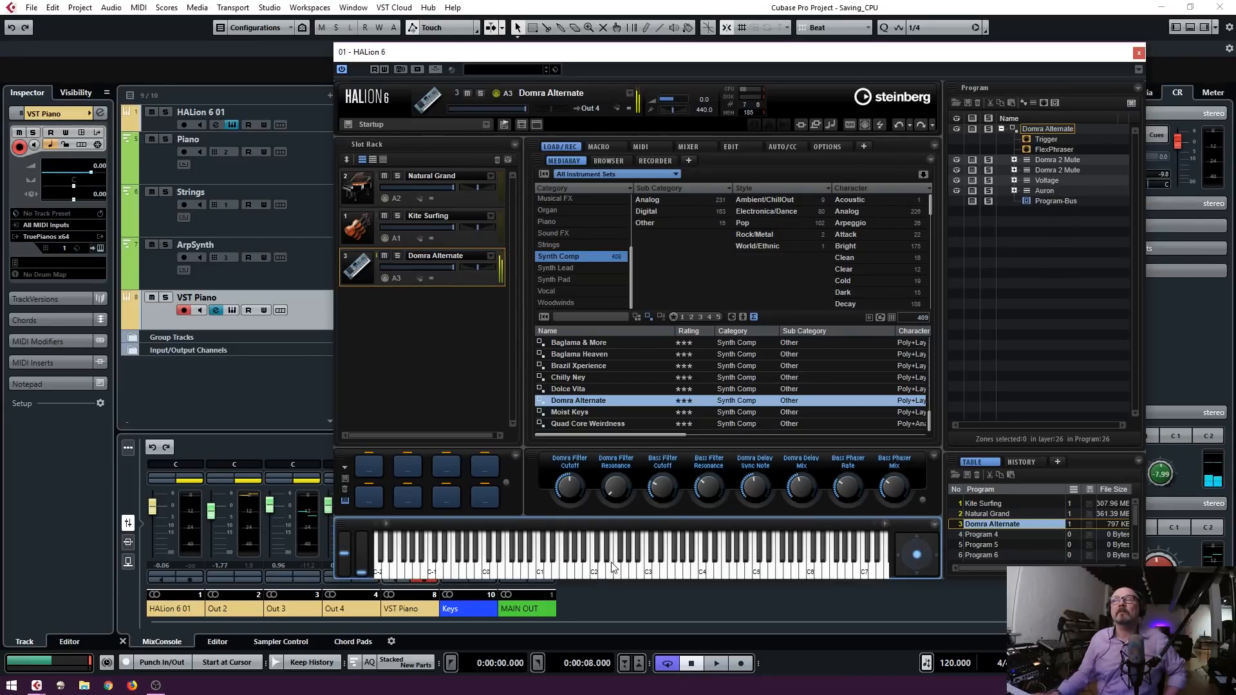
pyautogui.moveTo(631, 61); pyautogui.dragTo(1235, 83)
pyautogui.click(311, 312)
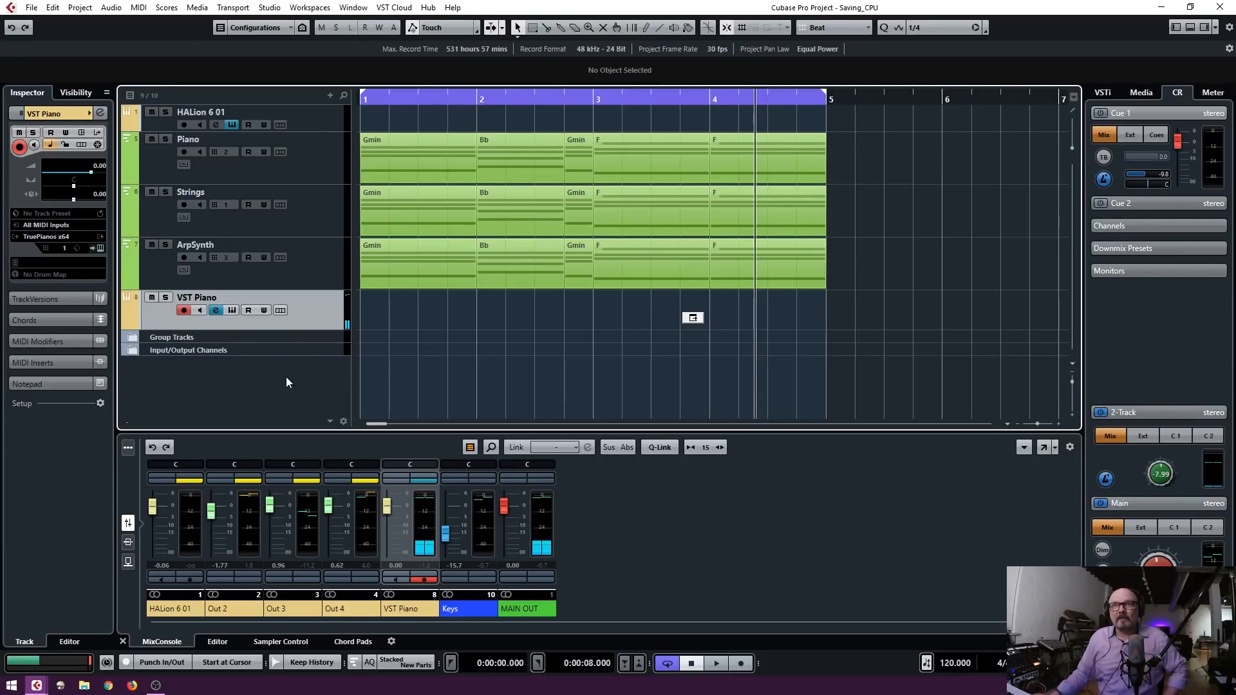
# Examine the computer's CPU performance graph in Task Manager, and close Task Manager
pyautogui.rightClick(681, 684)
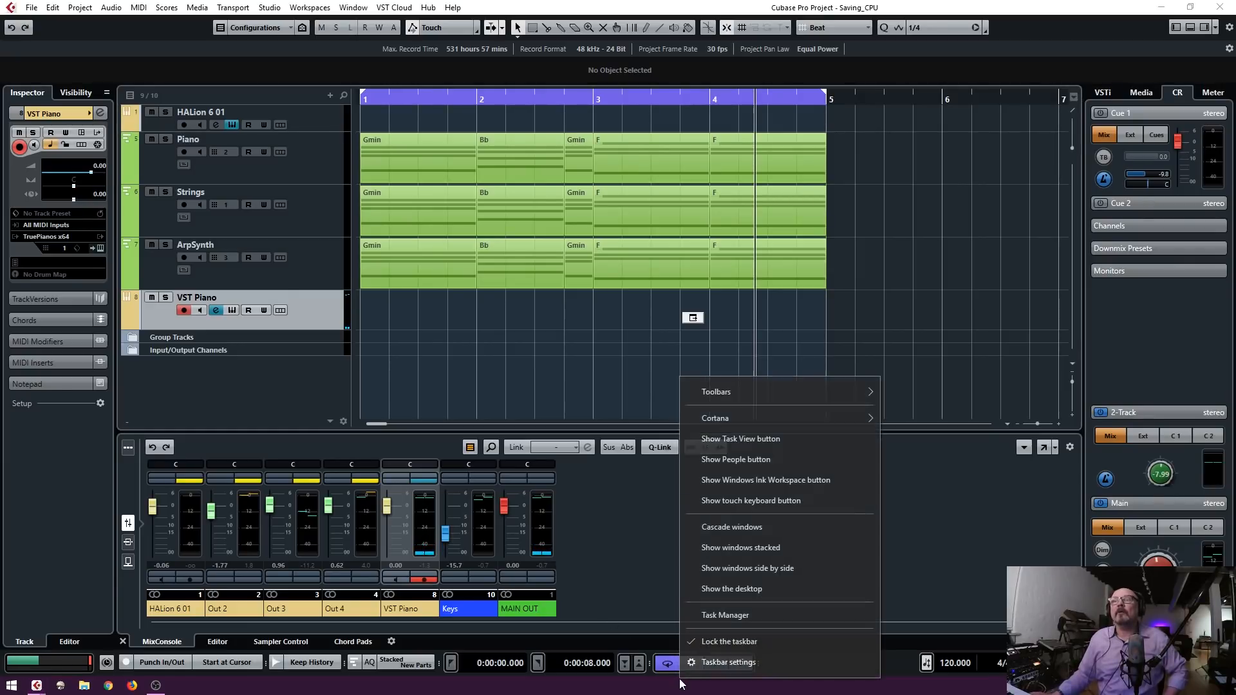
pyautogui.click(713, 616)
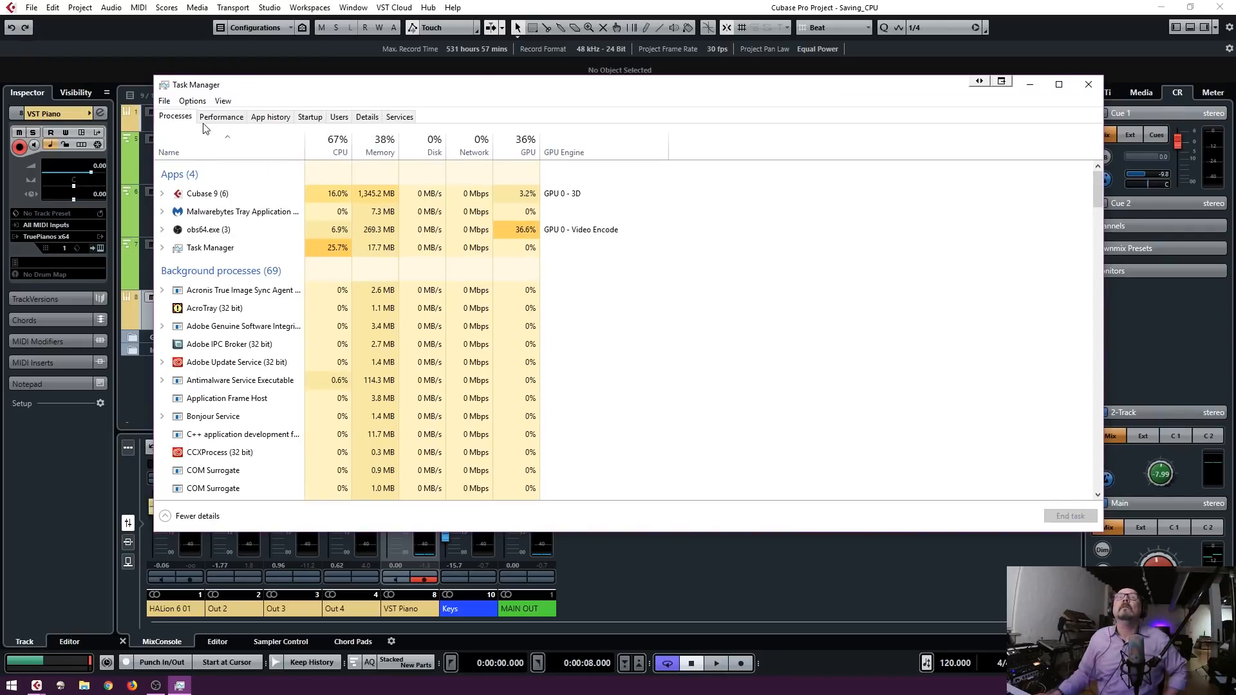
pyautogui.click(221, 117)
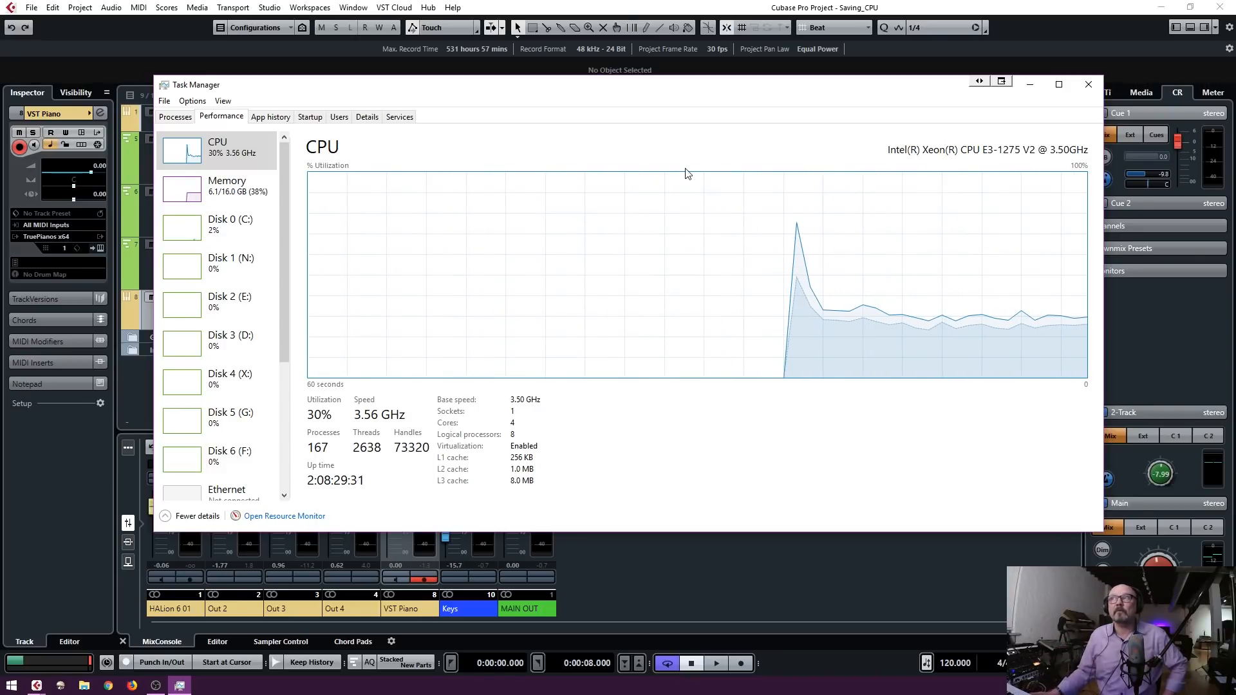
pyautogui.click(1088, 85)
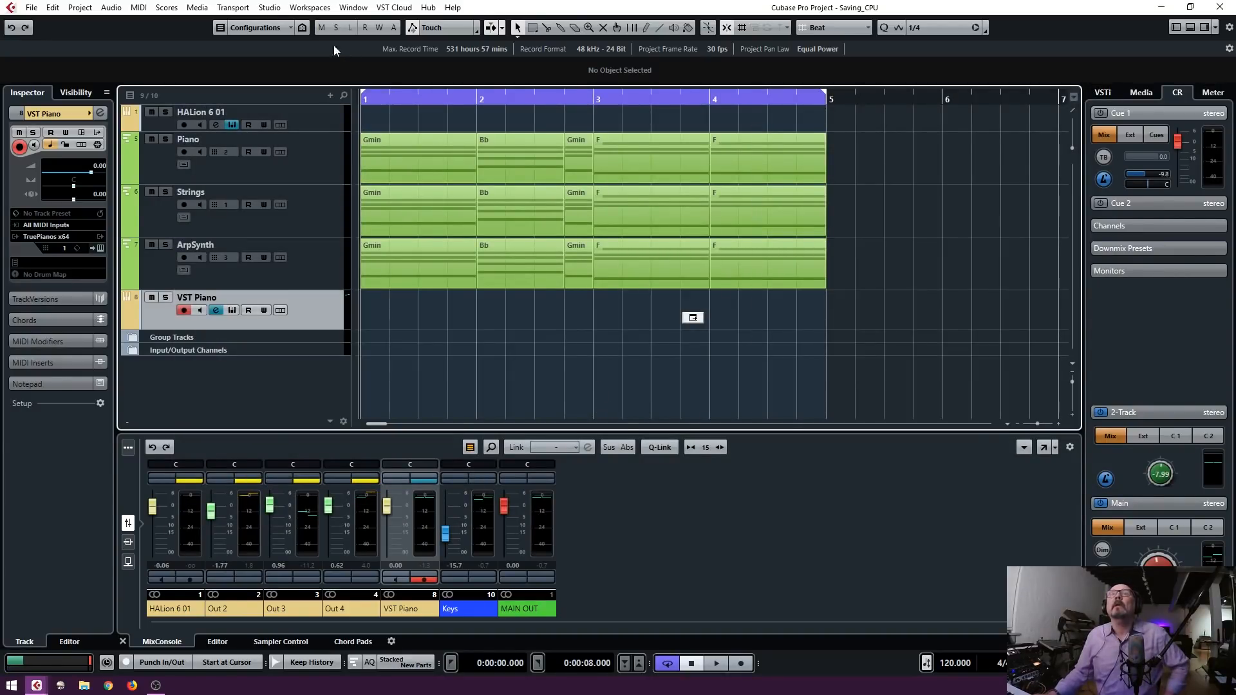
# Open the VST Audio System page of Studio Setup and review the available ASIO drivers, keeping Yamaha Steinberg USB ASIO
pyautogui.click(269, 7)
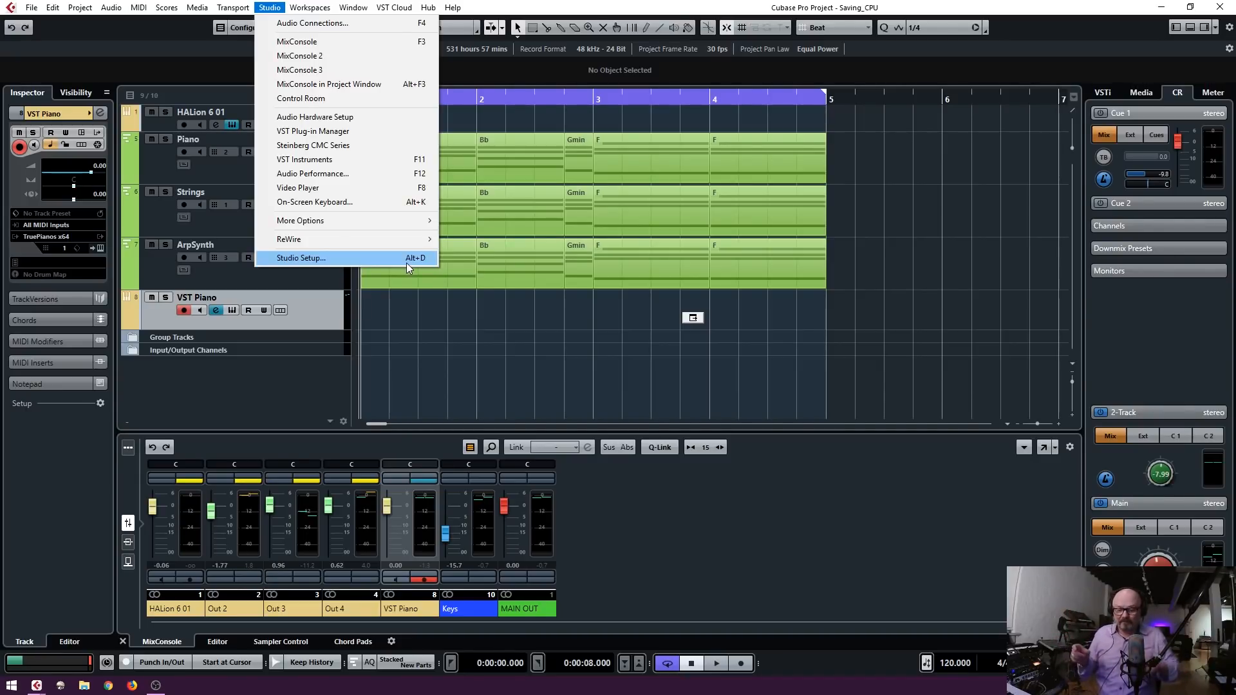
pyautogui.click(406, 262)
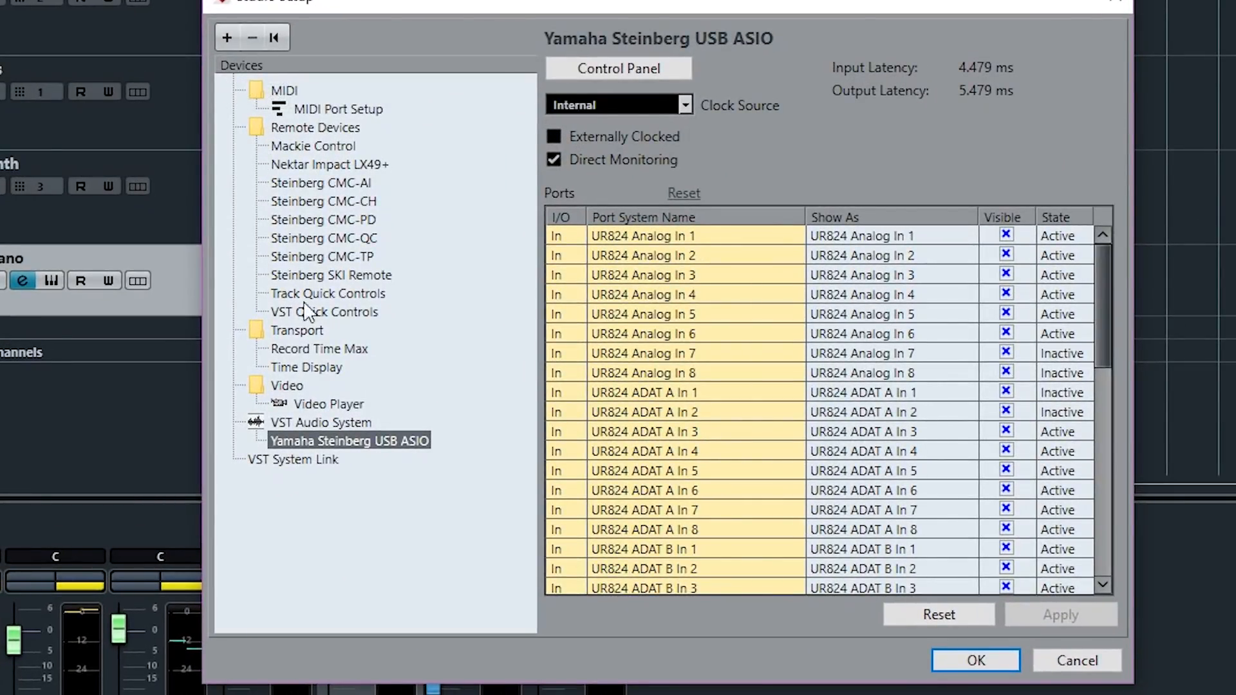
pyautogui.click(283, 422)
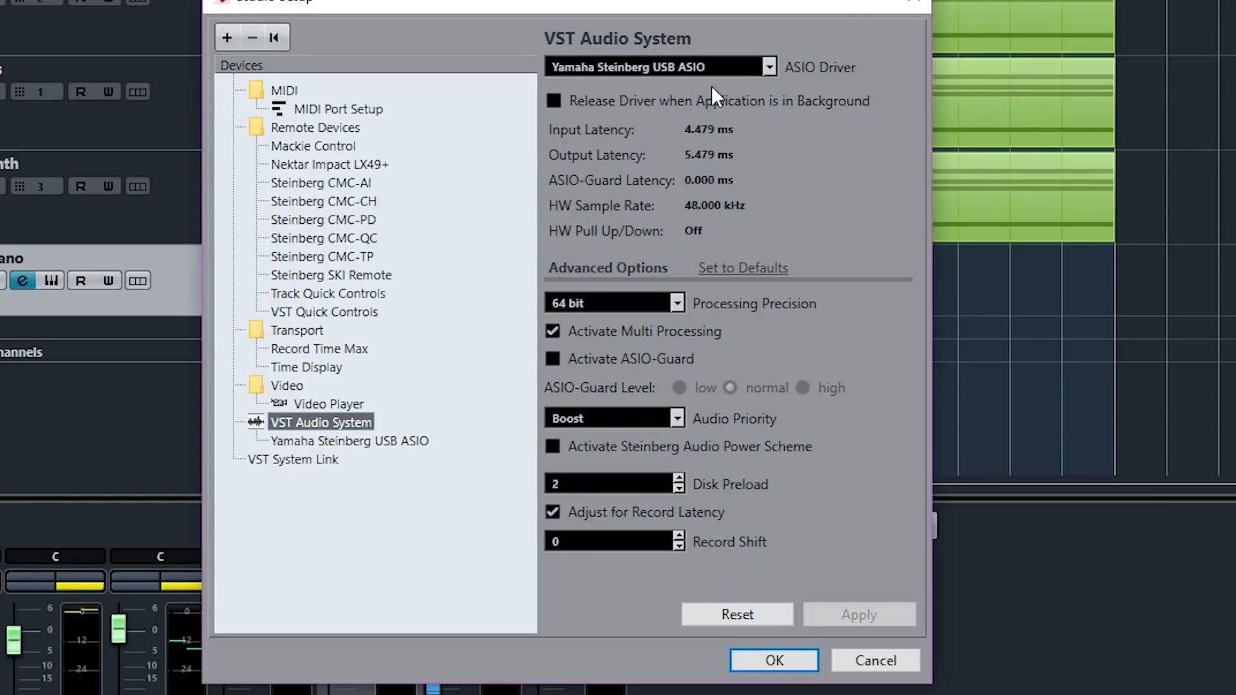
pyautogui.click(743, 67)
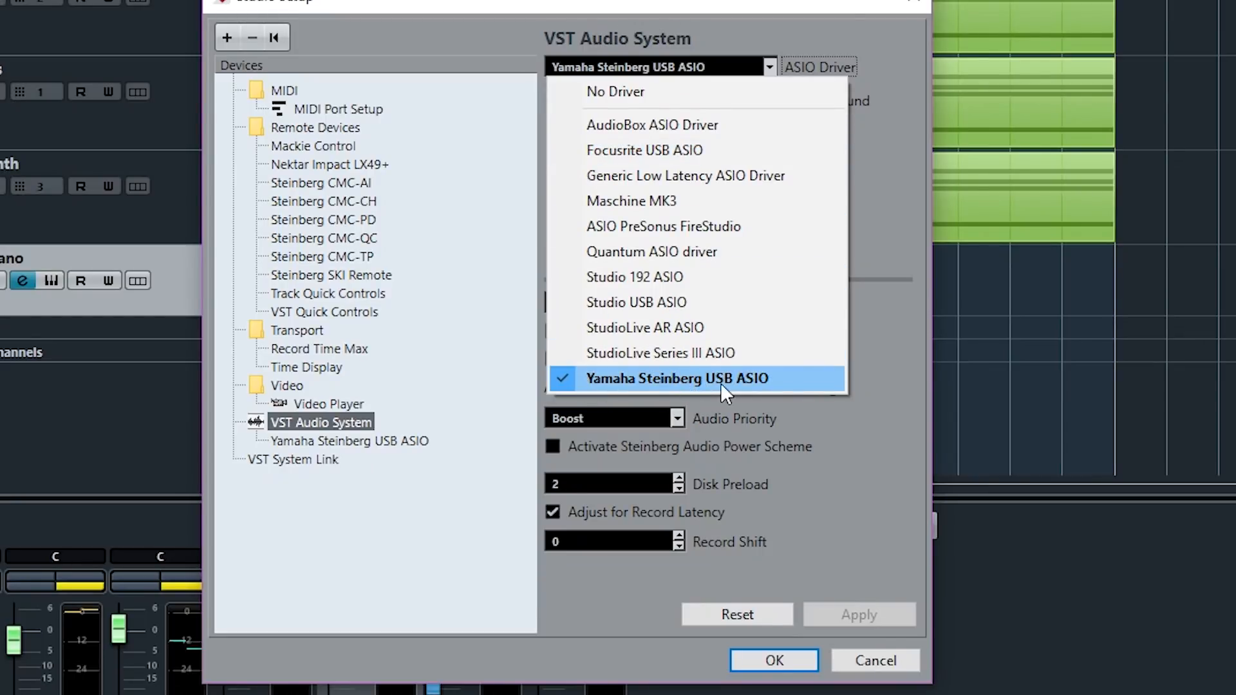
pyautogui.click(766, 3)
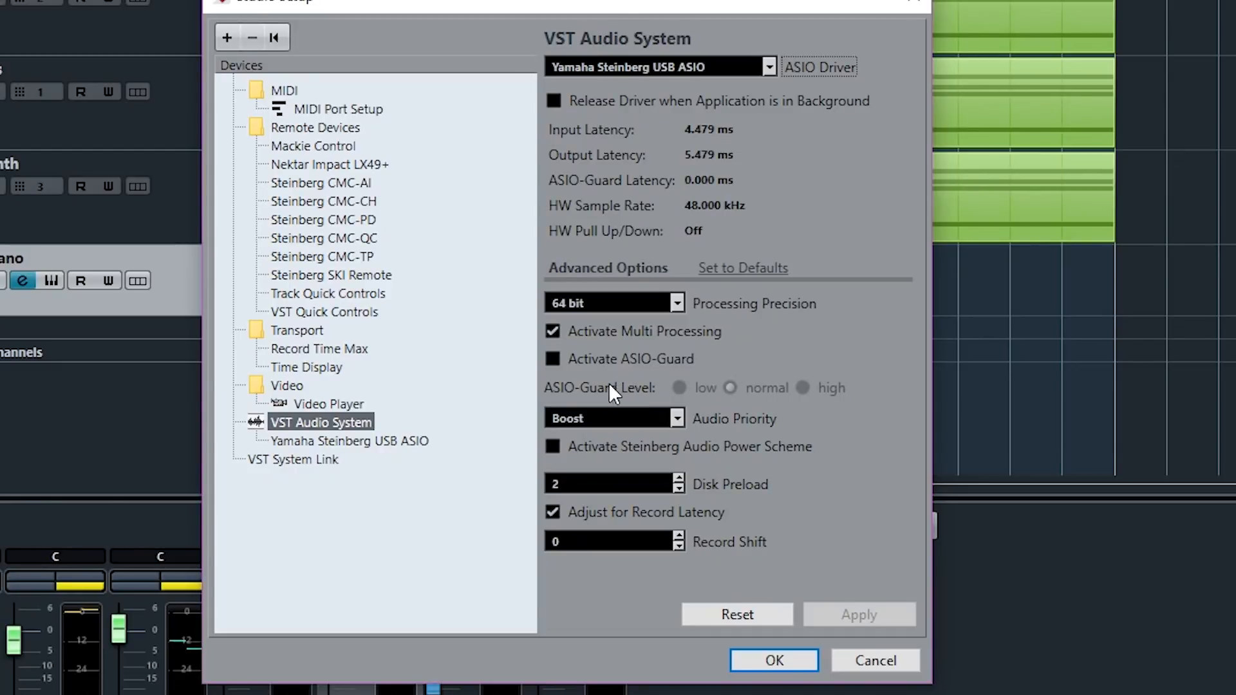
# Review the Yamaha Steinberg USB ASIO ports and the buffer sizes offered in the driver's control panel
pyautogui.click(407, 444)
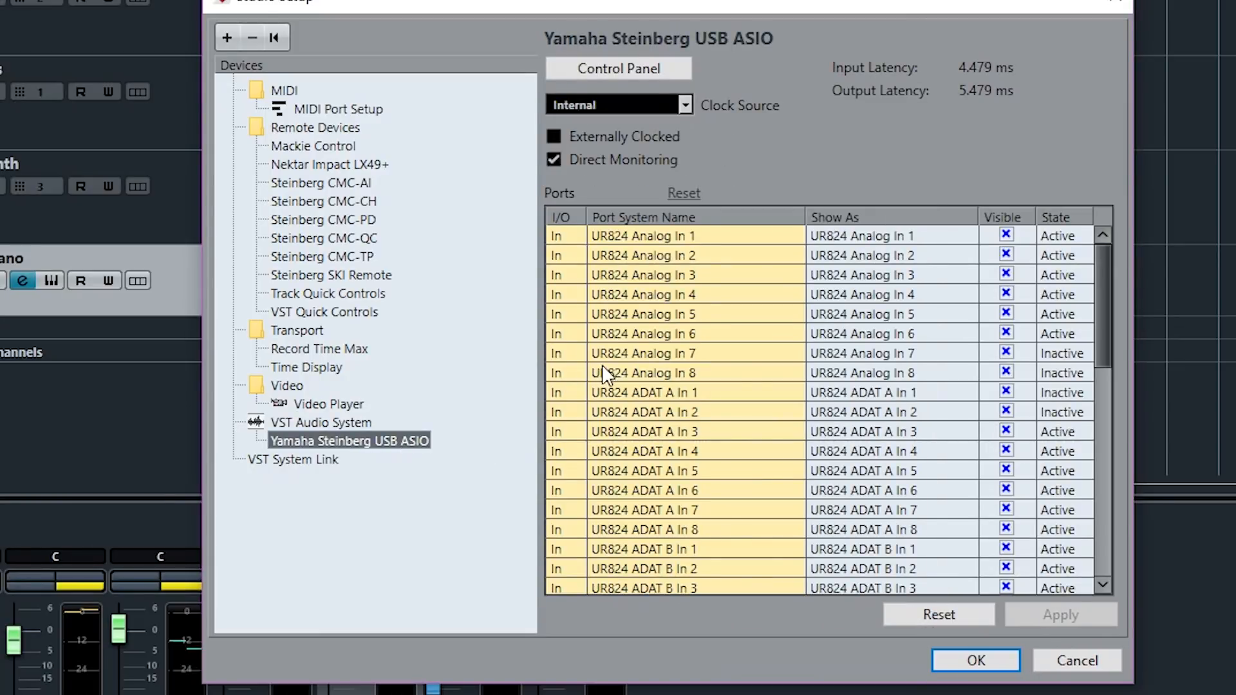
pyautogui.scroll(-15, 658, 368)
pyautogui.scroll(10, 657, 370)
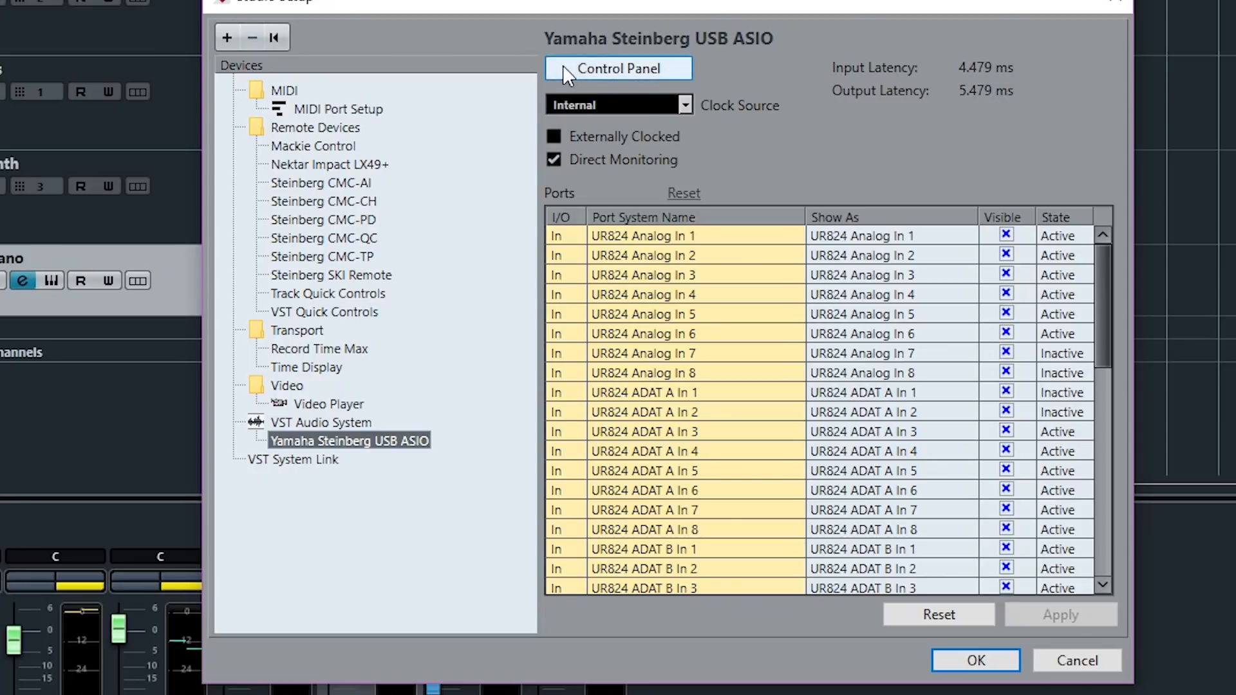
pyautogui.click(611, 68)
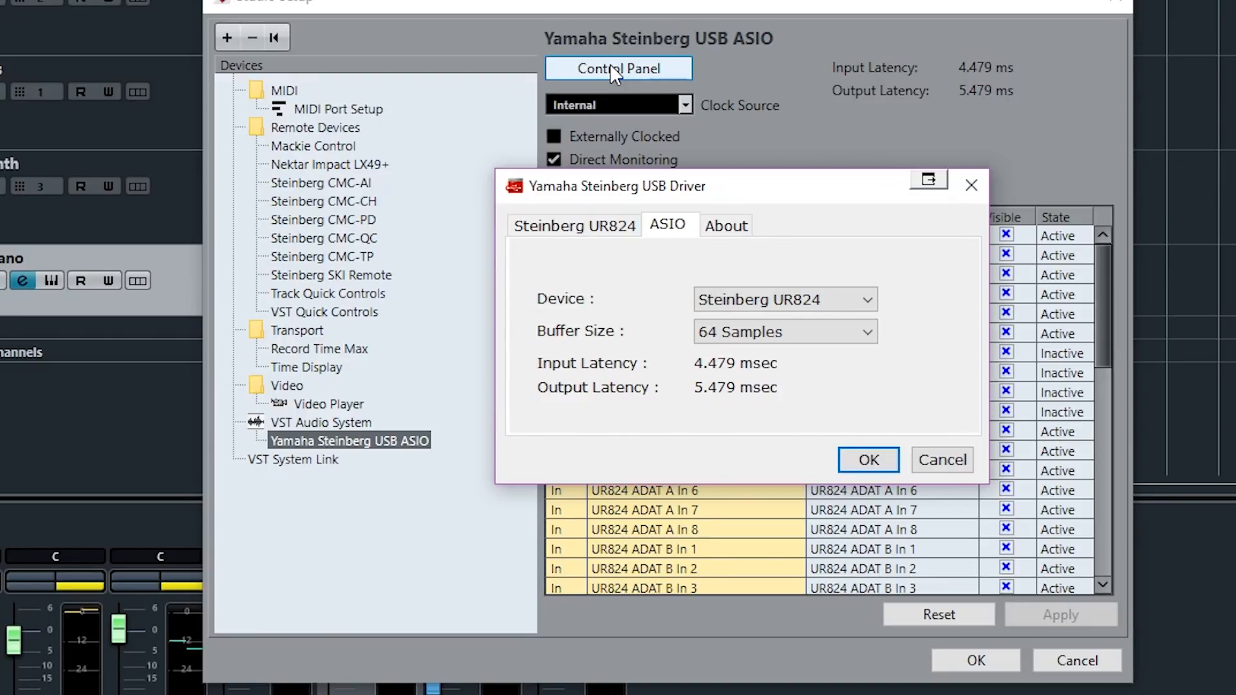
pyautogui.click(806, 341)
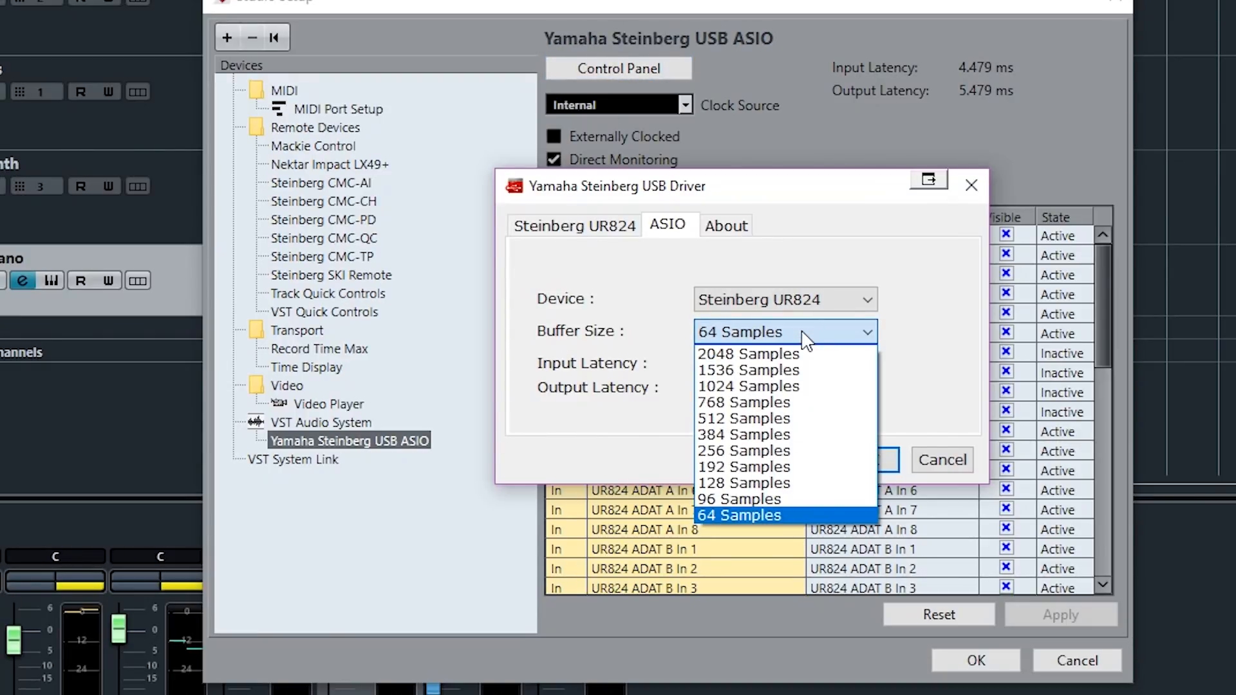
pyautogui.click(806, 334)
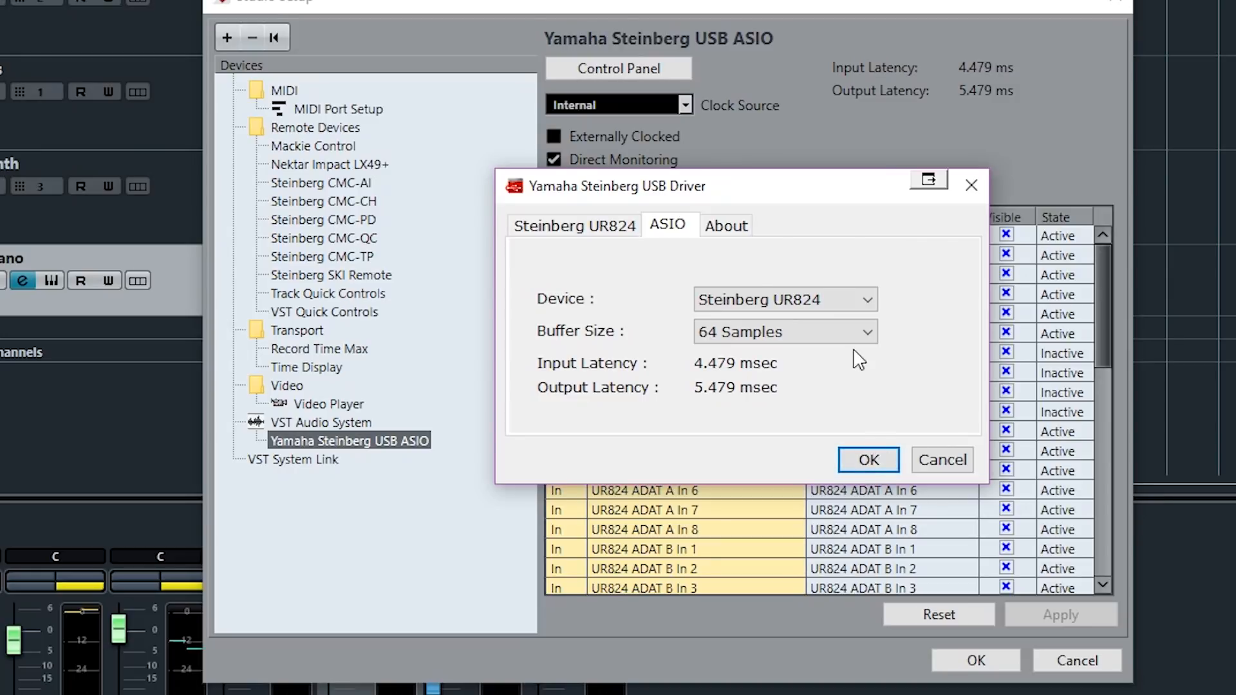
# Set the USB driver's buffer size to 128 samples and play the project to check the audio performance load
pyautogui.click(863, 332)
pyautogui.click(791, 484)
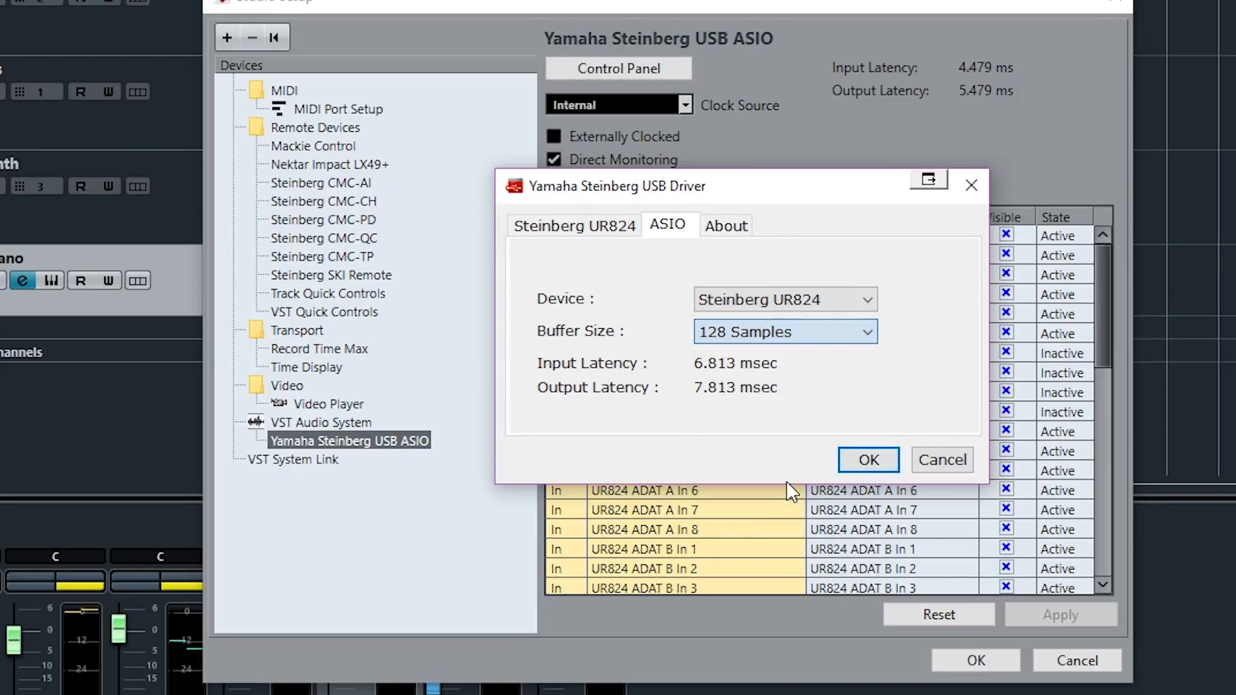
pyautogui.click(863, 473)
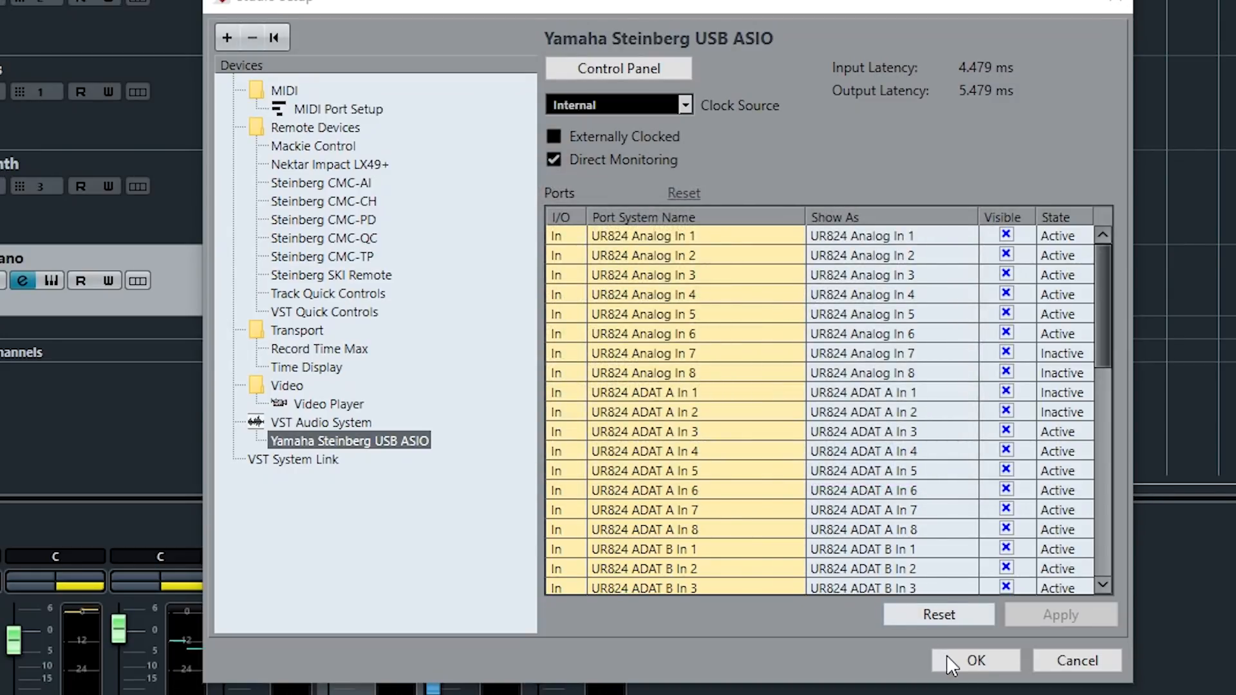
pyautogui.click(955, 659)
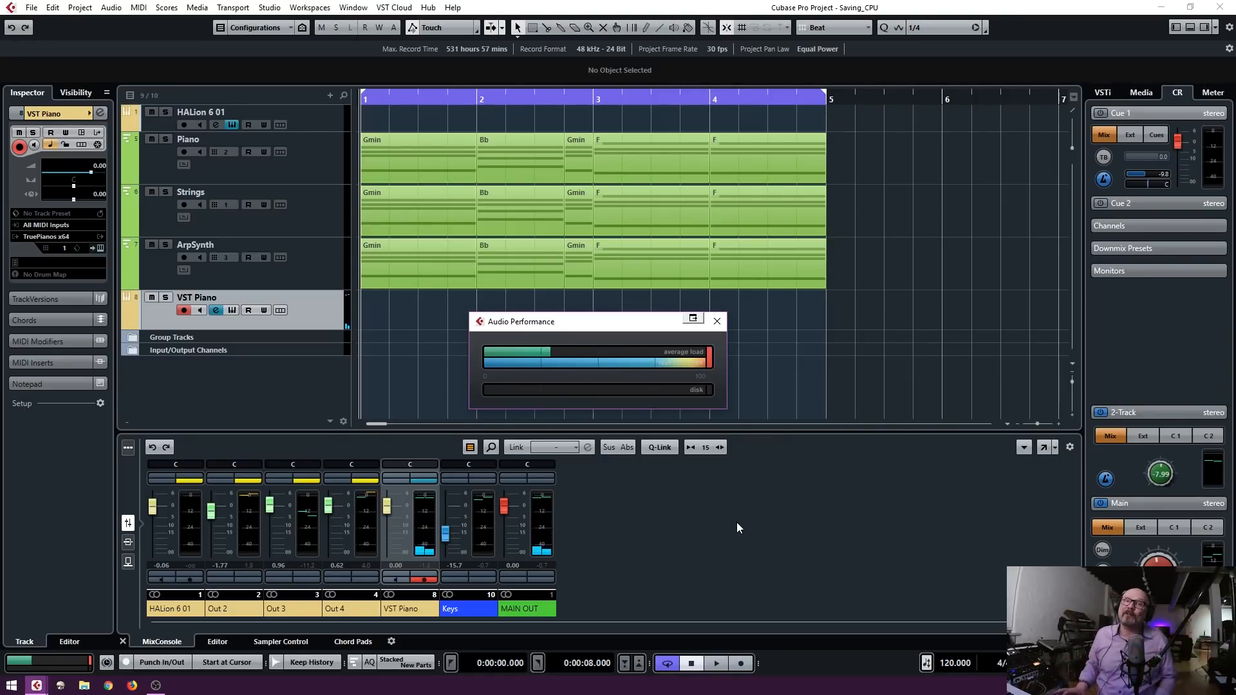
pyautogui.press('space')
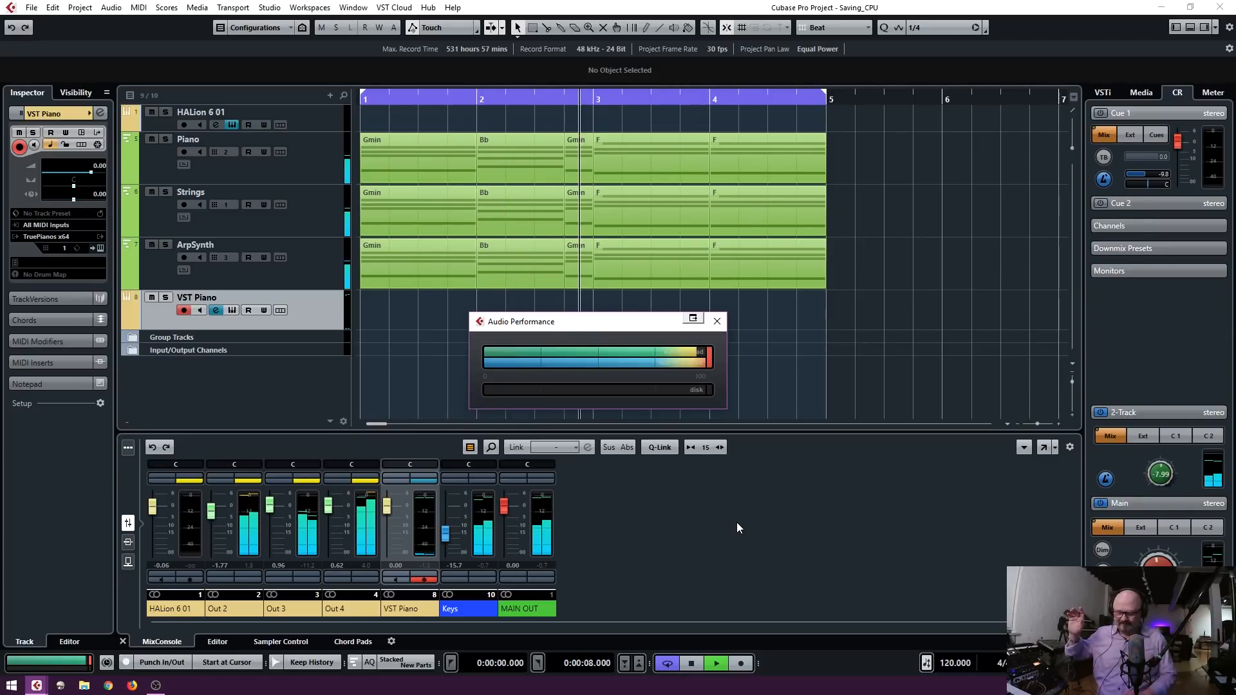
pyautogui.press('space')
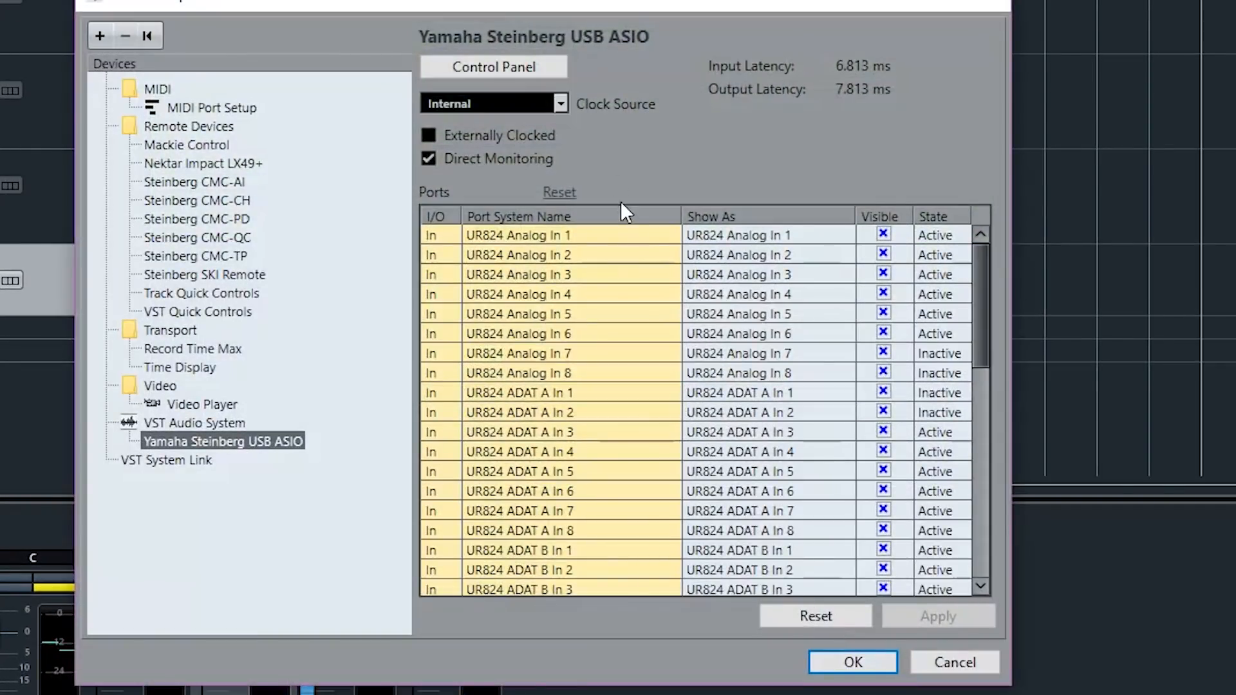
# Set the Yamaha Steinberg USB driver's buffer size to 512 samples and apply the Studio Setup
pyautogui.click(540, 68)
pyautogui.click(663, 332)
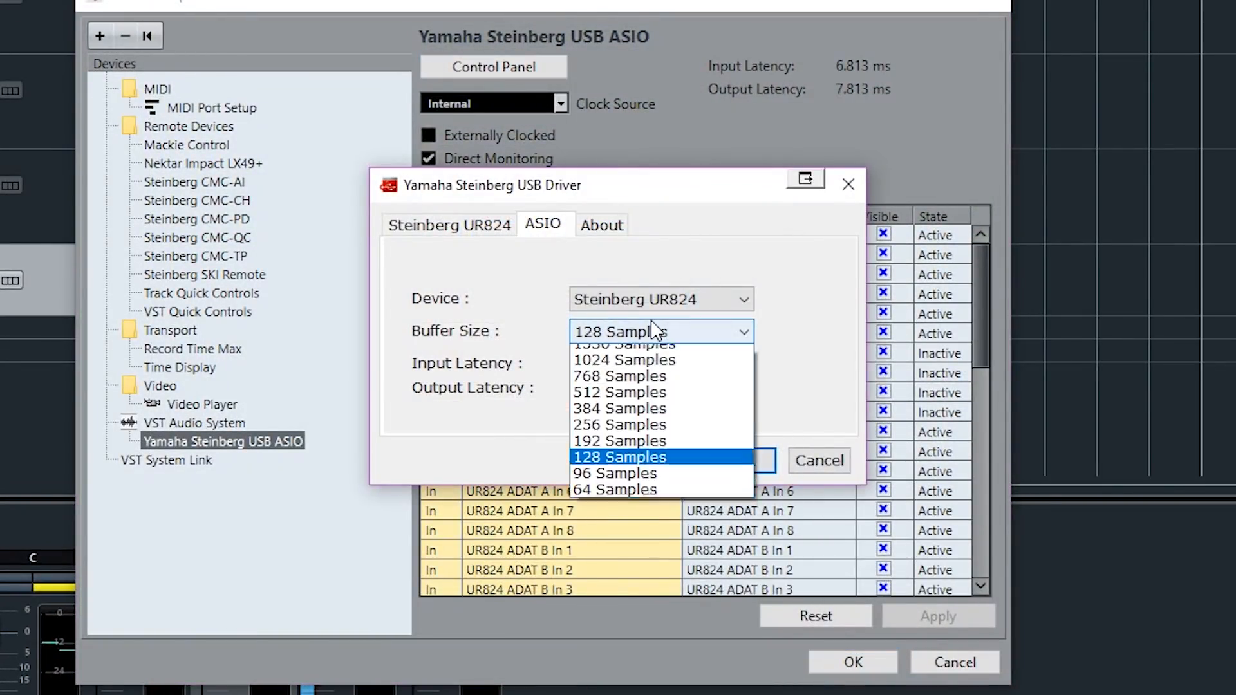
pyautogui.click(621, 418)
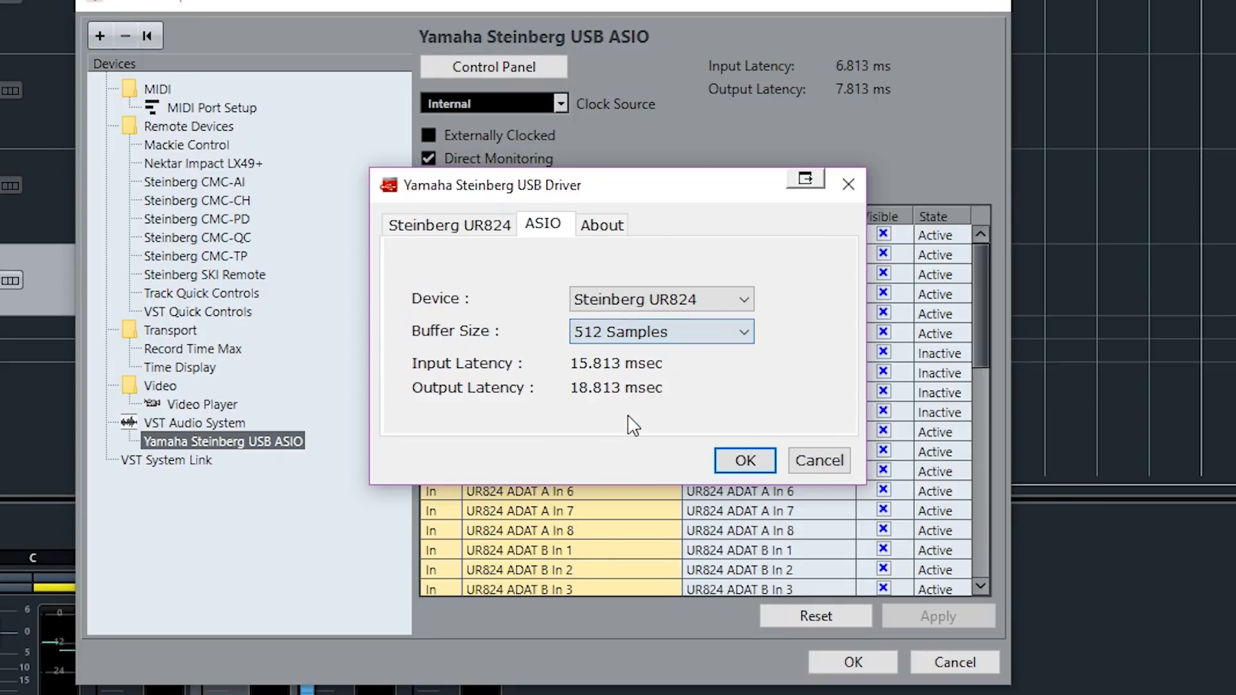
pyautogui.click(740, 461)
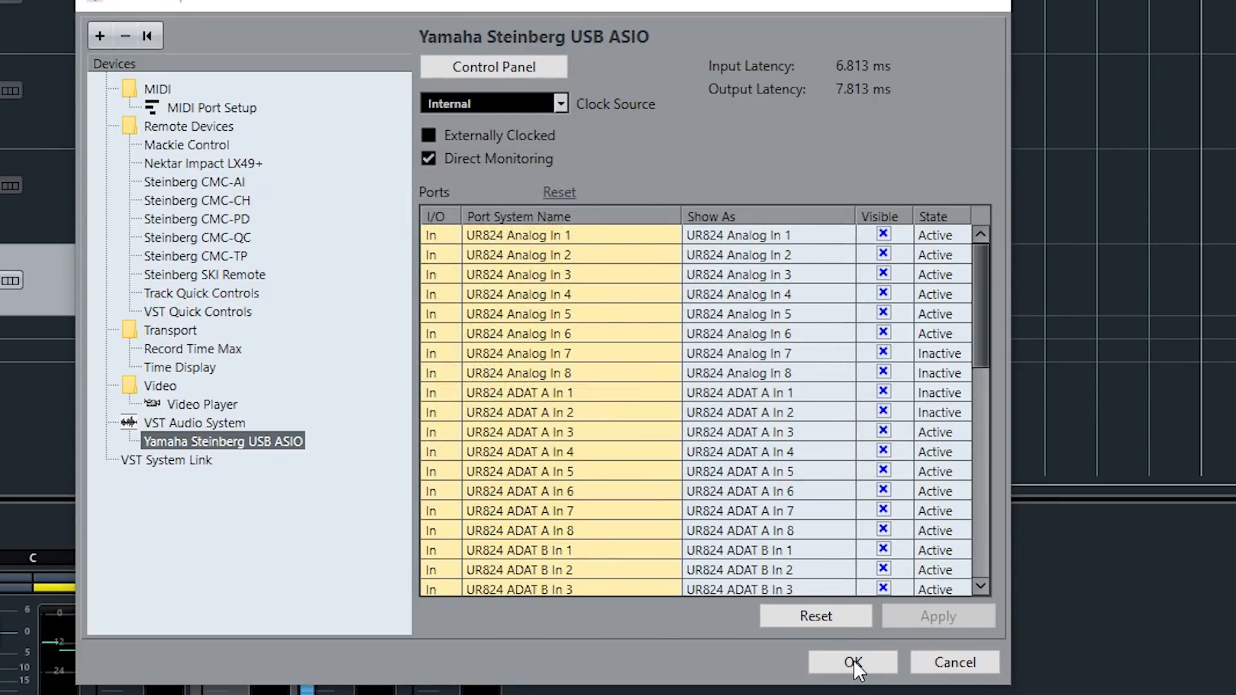
pyautogui.click(853, 660)
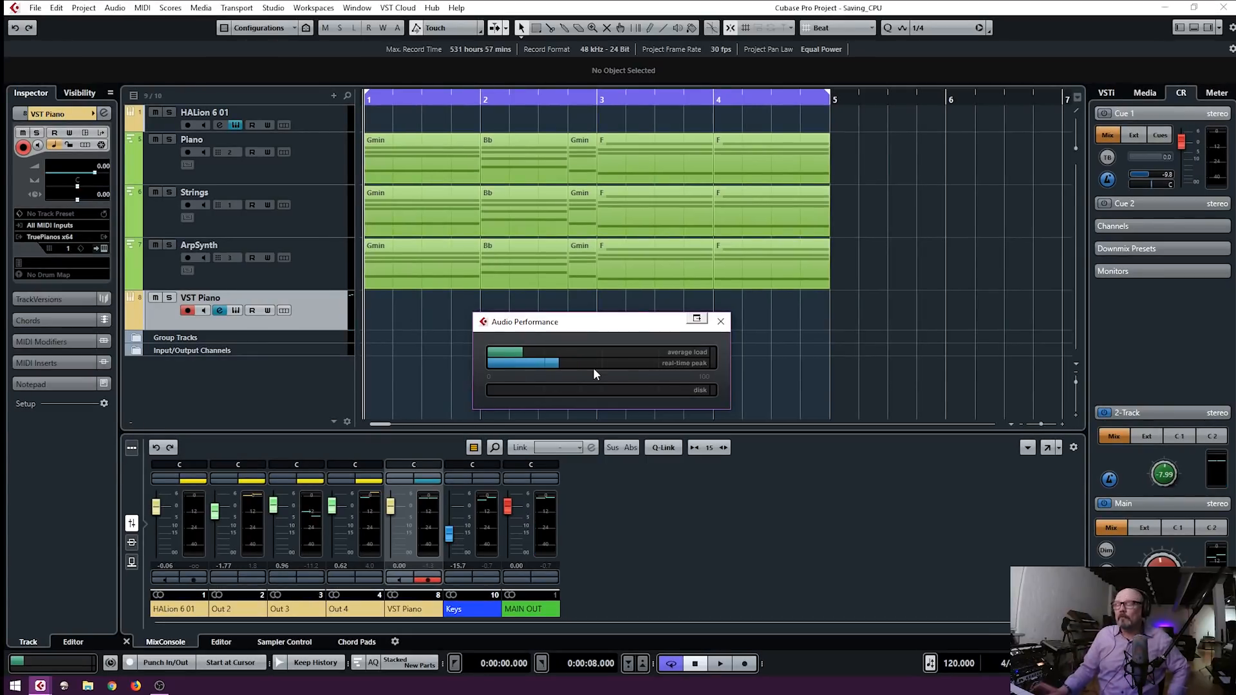
# Raise the Keys channel fader to -7.21 during playback and check the load in the Audio Performance meter
pyautogui.press('space')
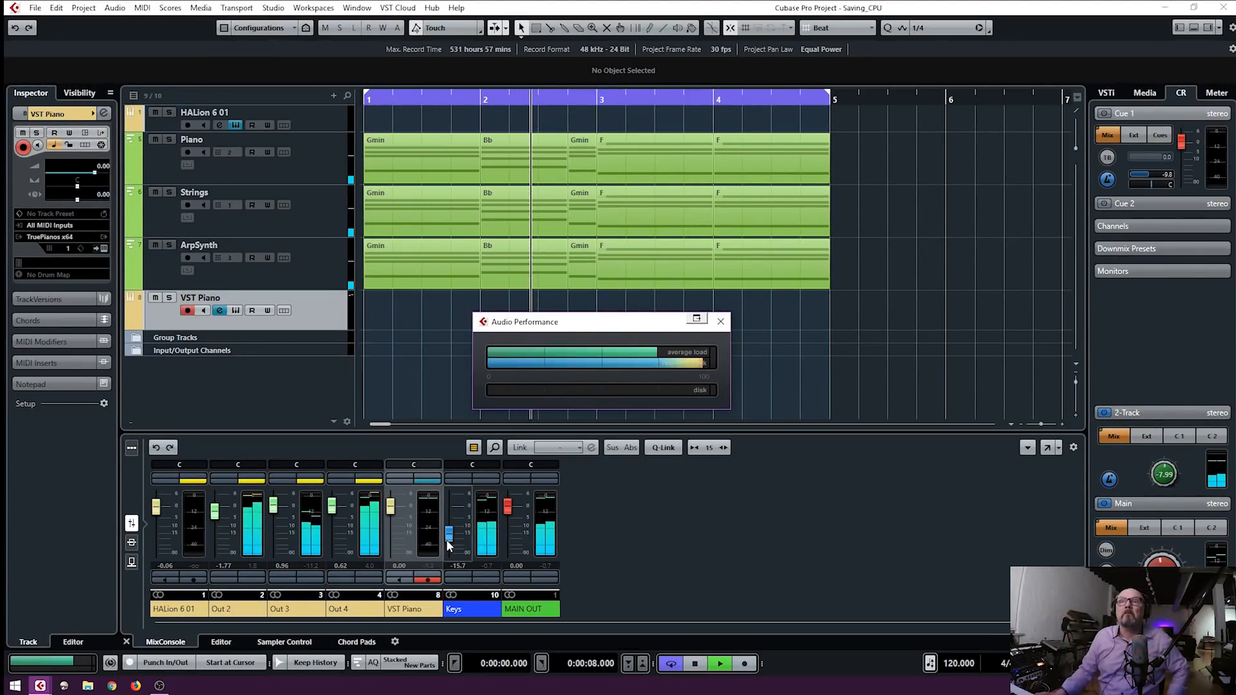
pyautogui.moveTo(446, 540); pyautogui.dragTo(447, 528)
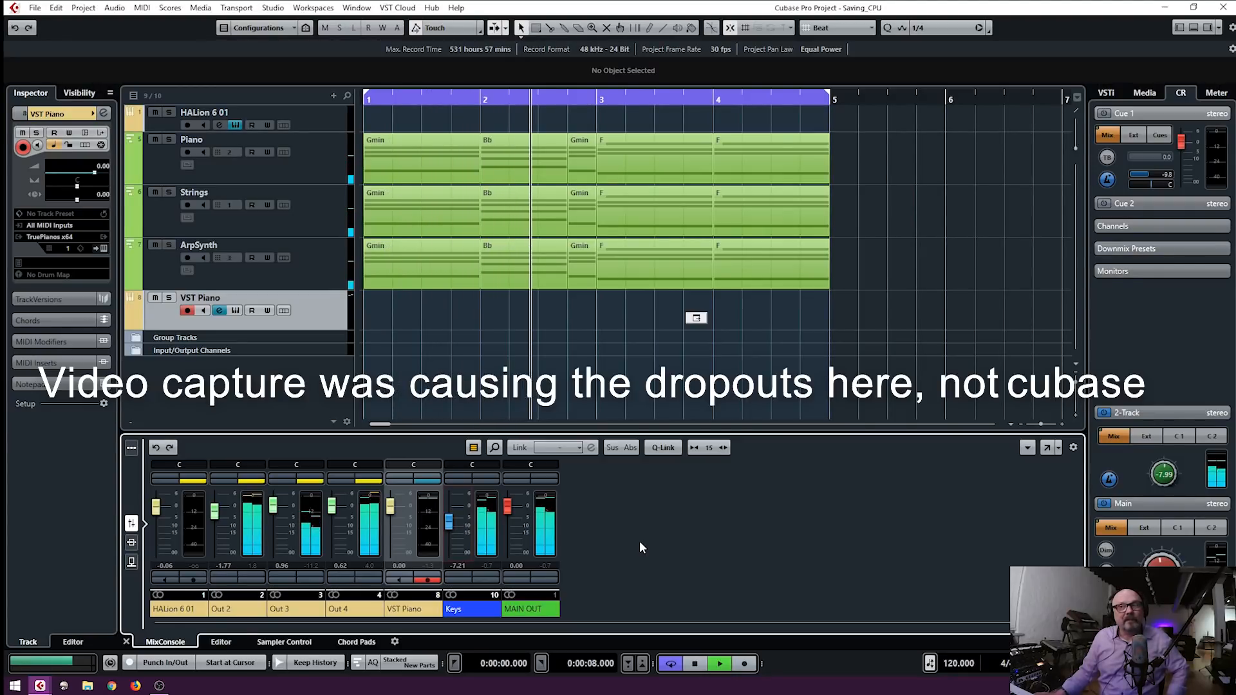
pyautogui.press('F12')
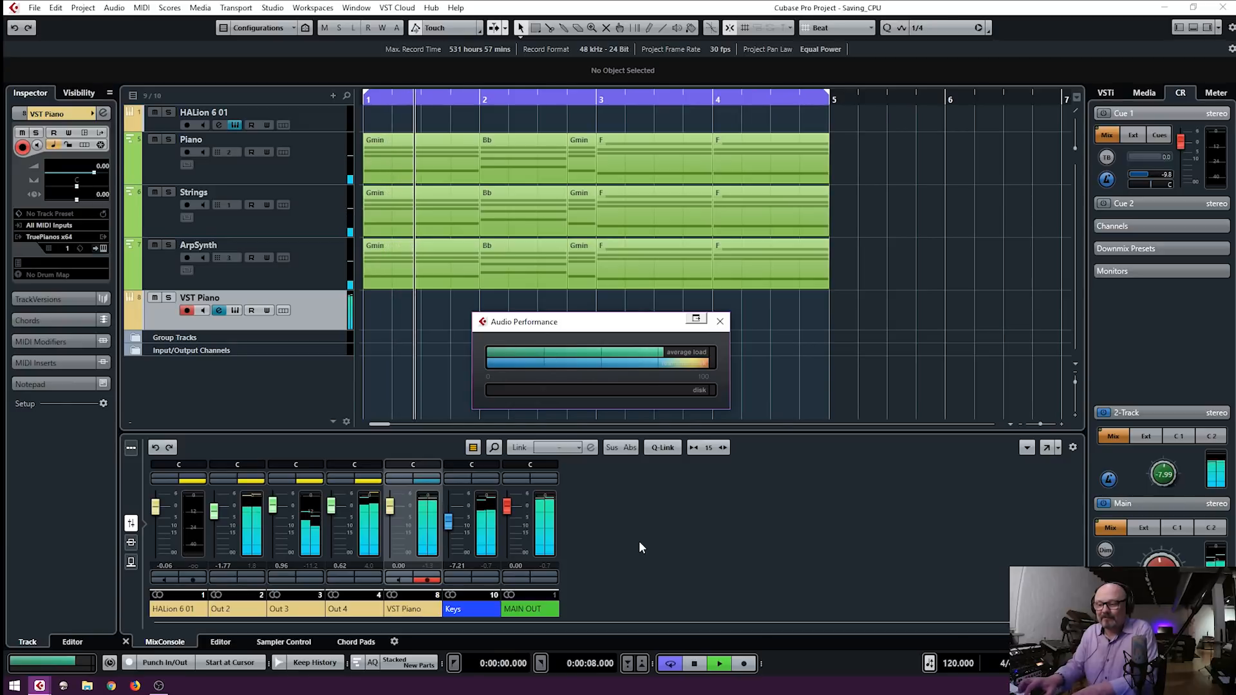
pyautogui.press('space')
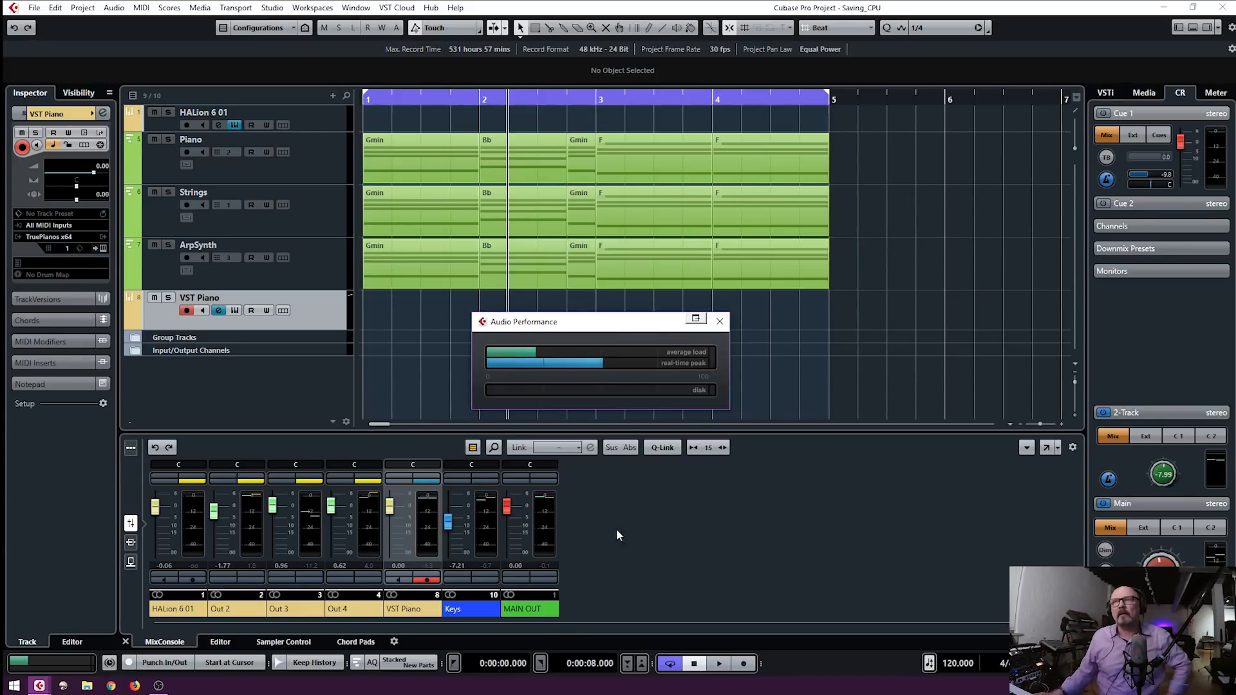
pyautogui.click(720, 322)
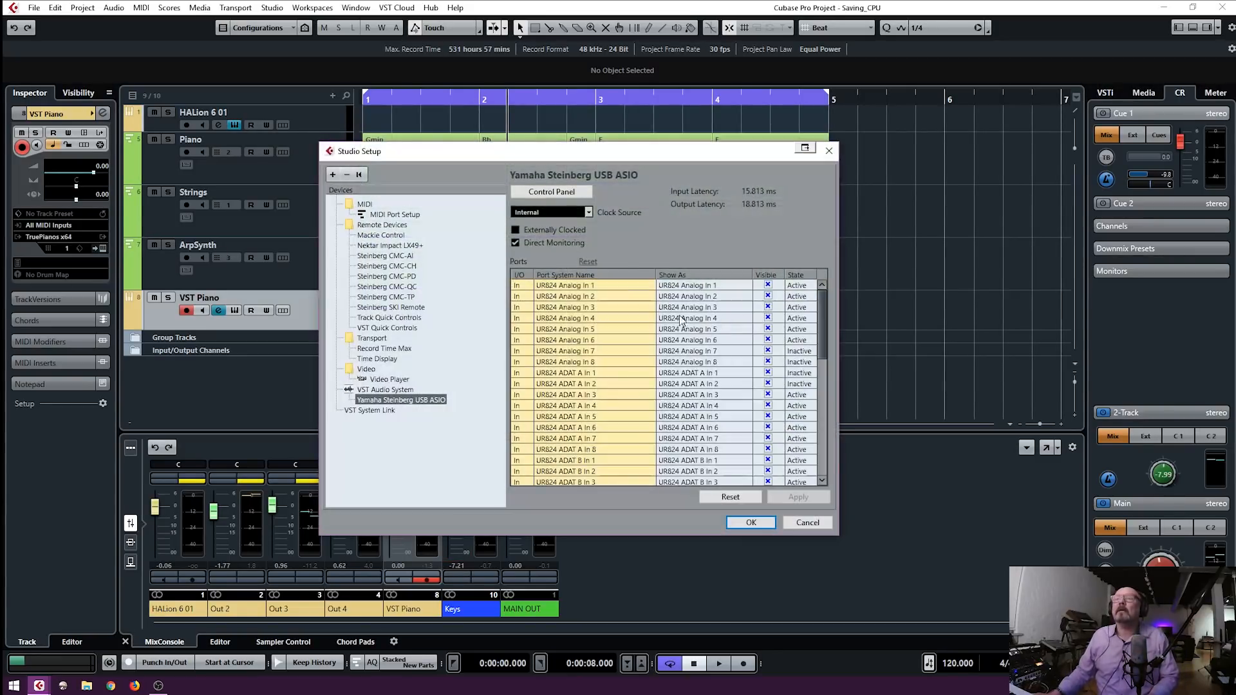
# Set the Yamaha Steinberg USB driver's buffer size to 256 samples and apply the Studio Setup
pyautogui.click(552, 191)
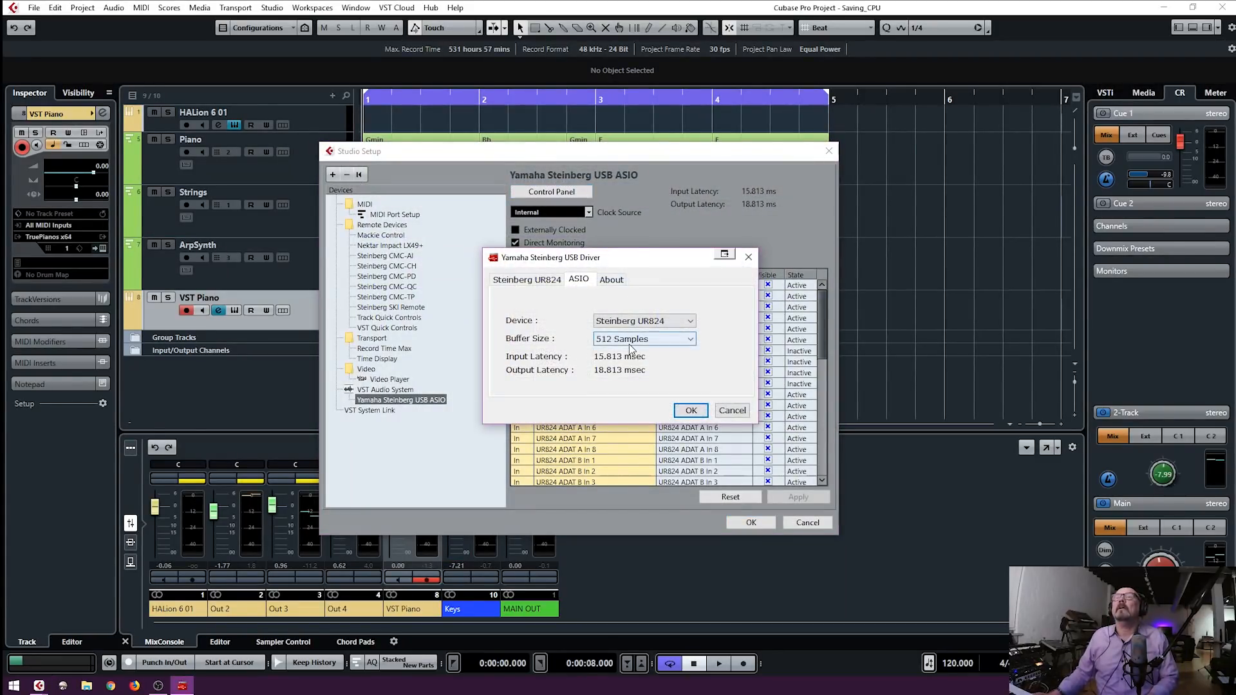
pyautogui.click(631, 341)
pyautogui.click(622, 406)
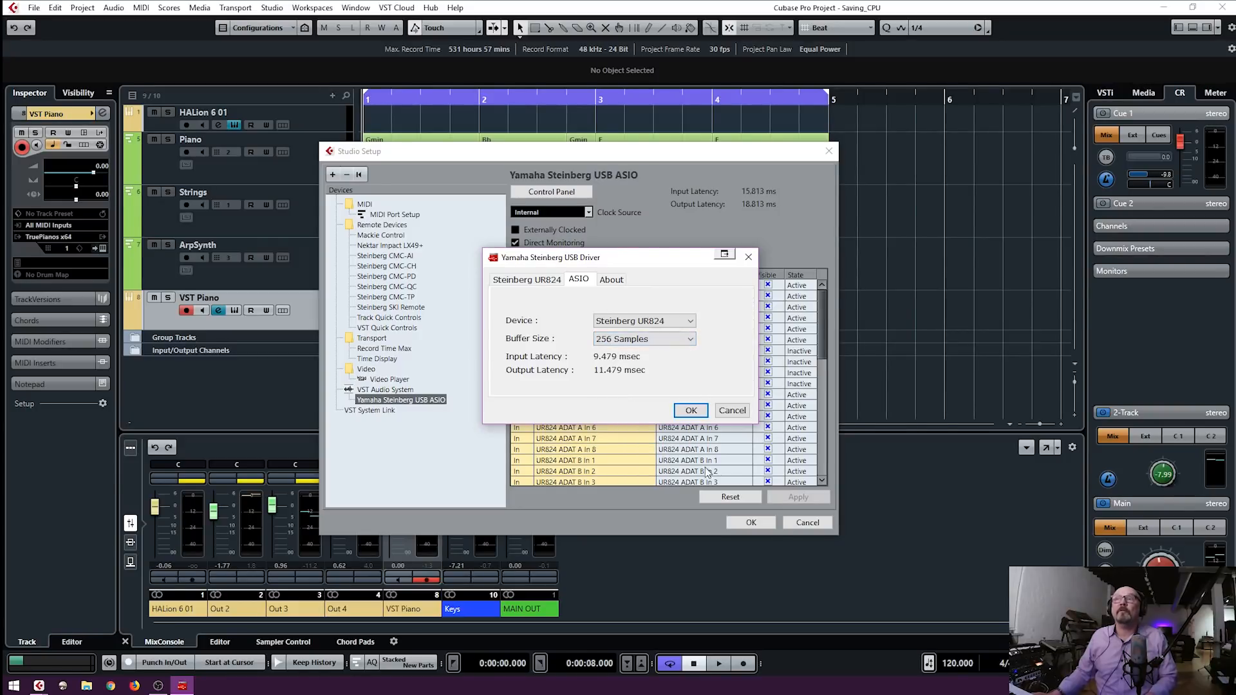
pyautogui.click(691, 412)
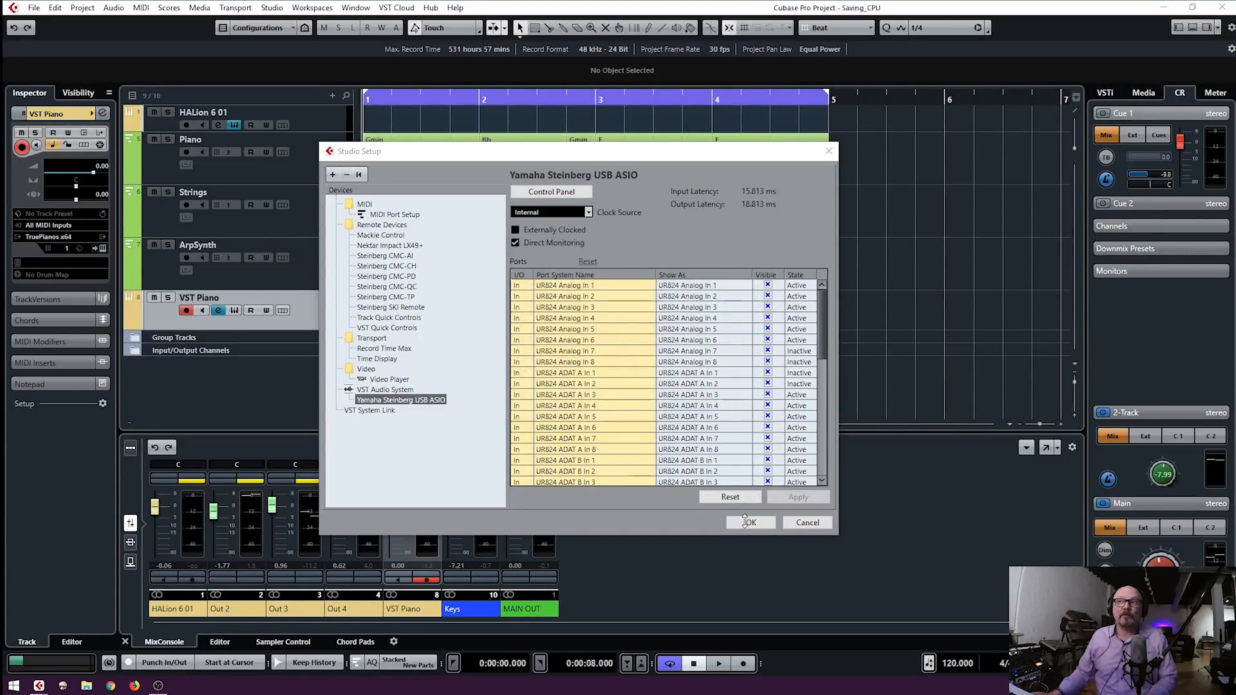
pyautogui.click(747, 523)
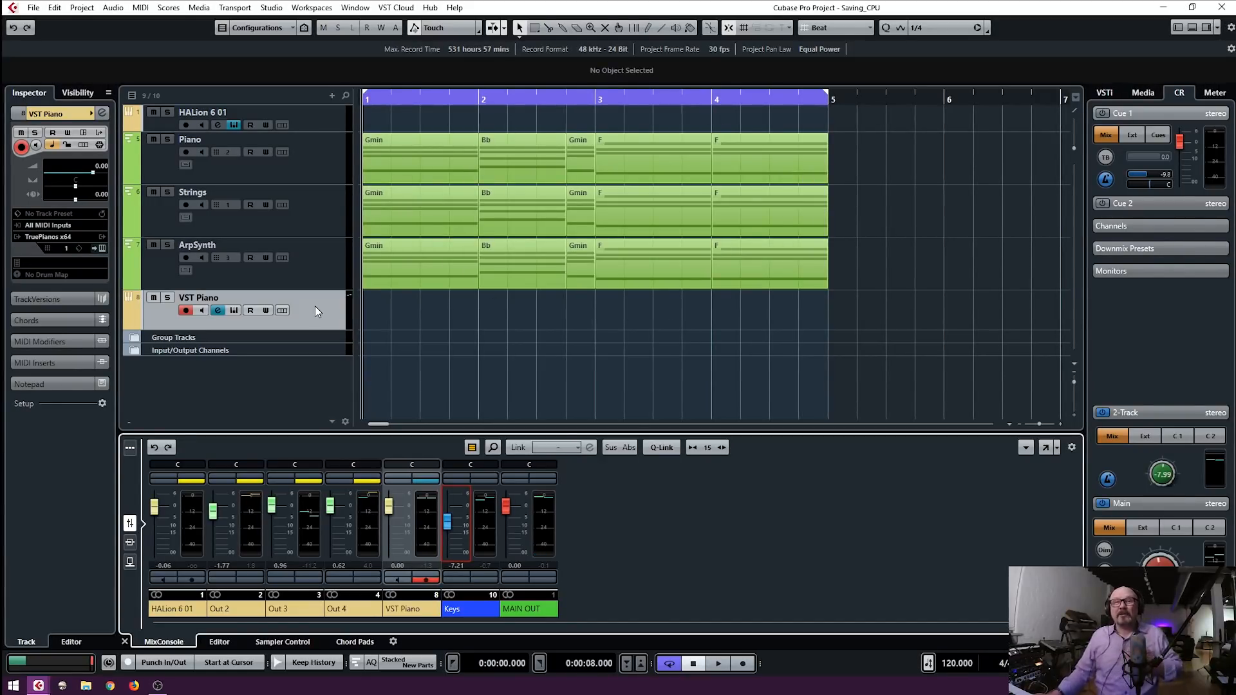
# Disable the Strings and ArpSynth tracks
pyautogui.click(313, 256)
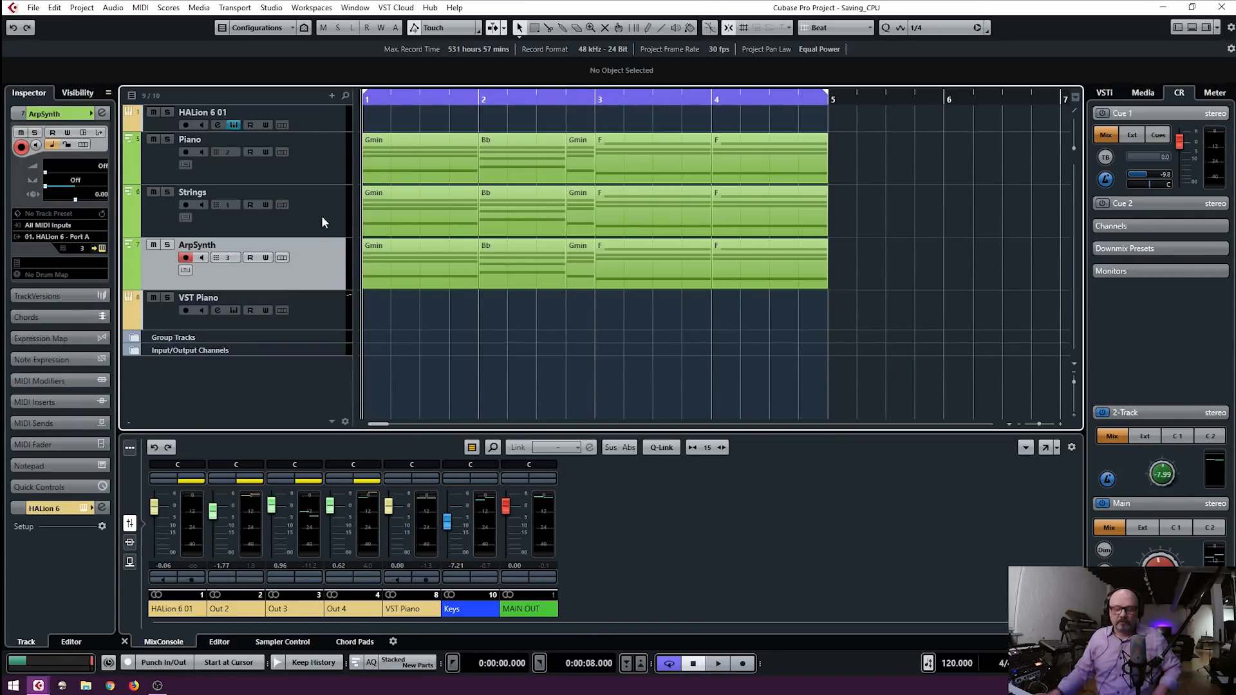
pyautogui.keyDown('ctrl'); pyautogui.click(323, 217); pyautogui.keyUp('ctrl')
pyautogui.rightClick(323, 218)
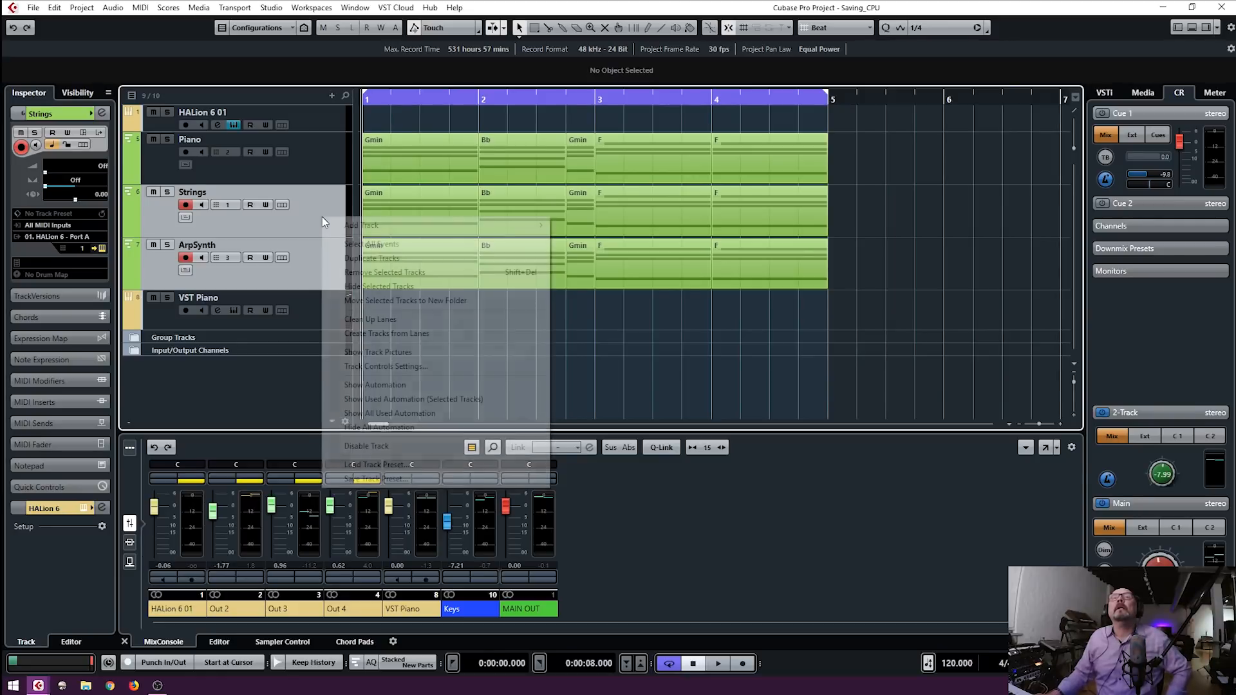
pyautogui.click(361, 444)
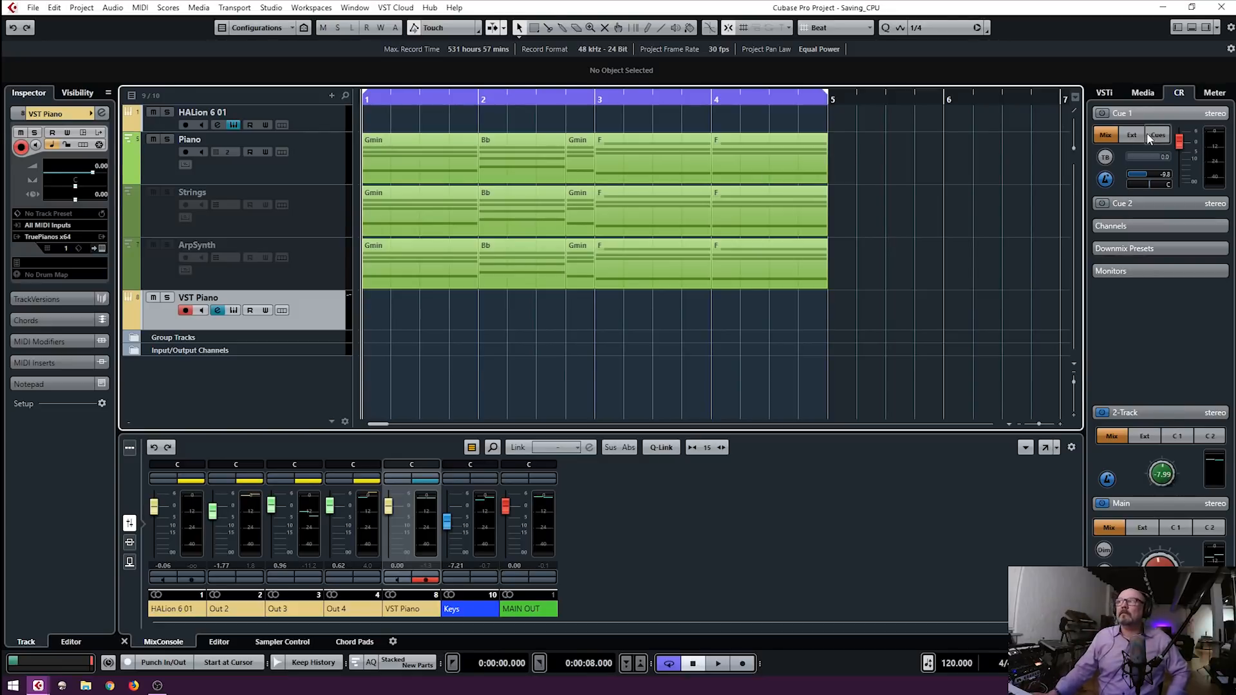
# Play the project with the Strings and ArpSynth tracks disabled and check the Audio Performance meter
pyautogui.moveTo(1235, 128)
pyautogui.mouseDown()
pyautogui.moveTo(404, 66)
pyautogui.moveTo(1235, 116)
pyautogui.mouseUp()
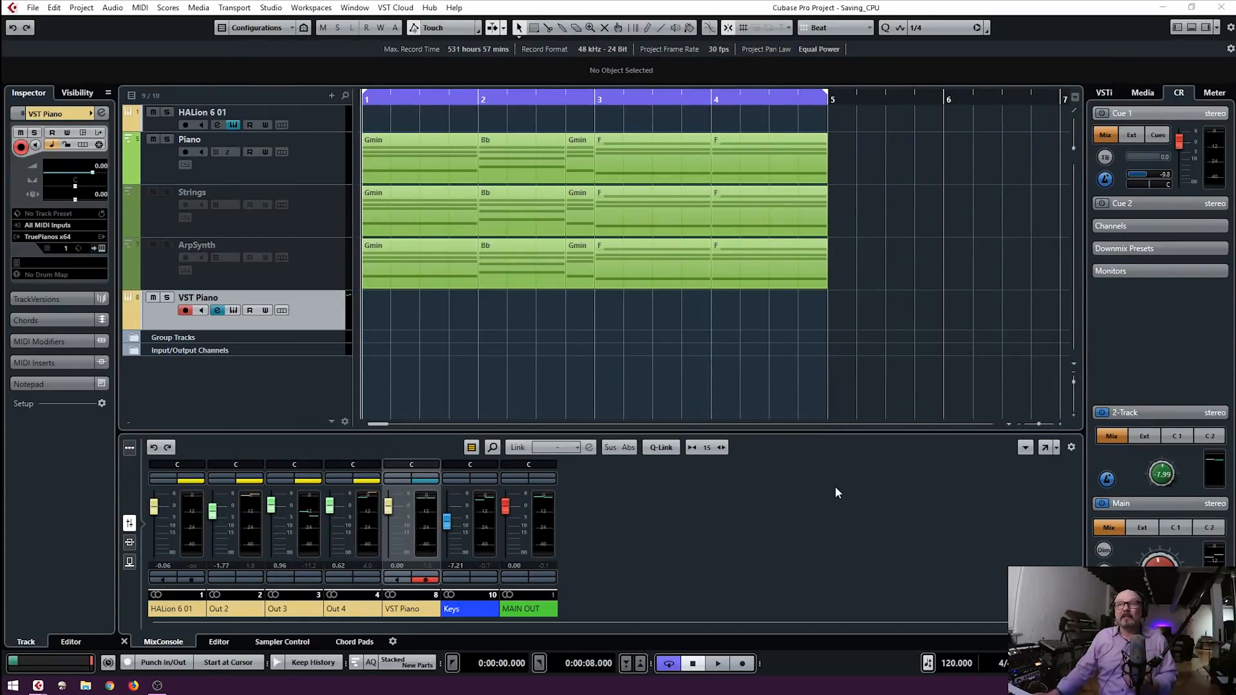
pyautogui.press('F12')
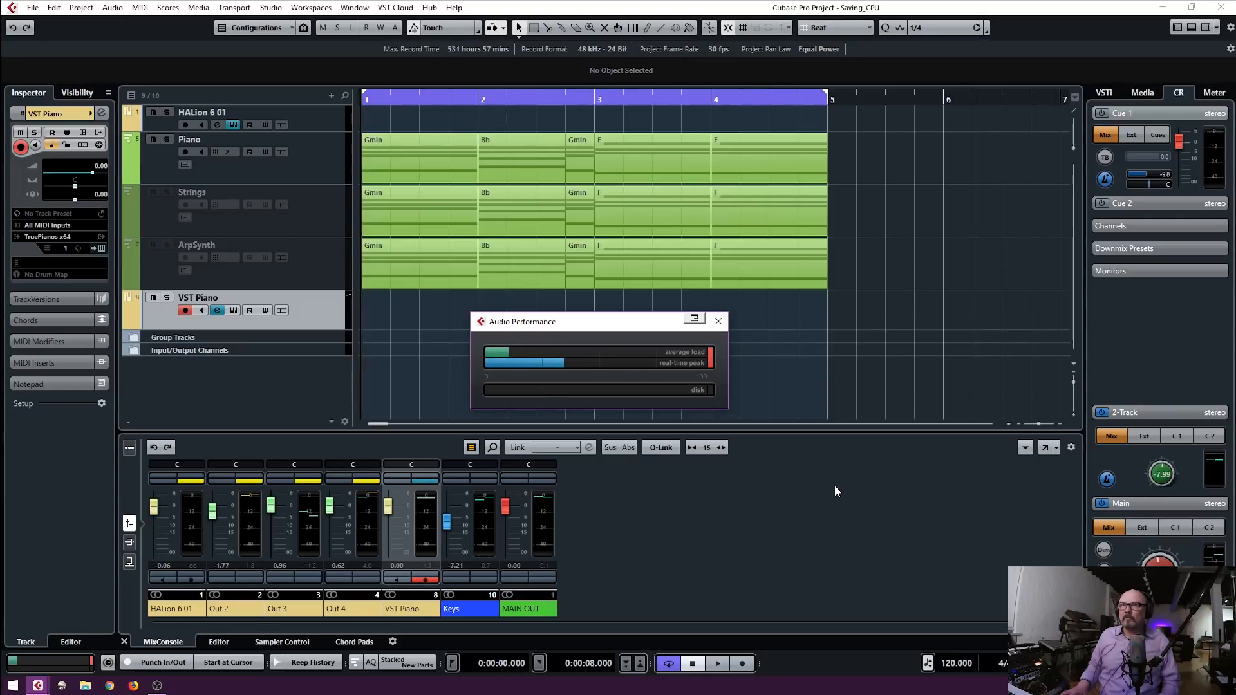
pyautogui.press('space')
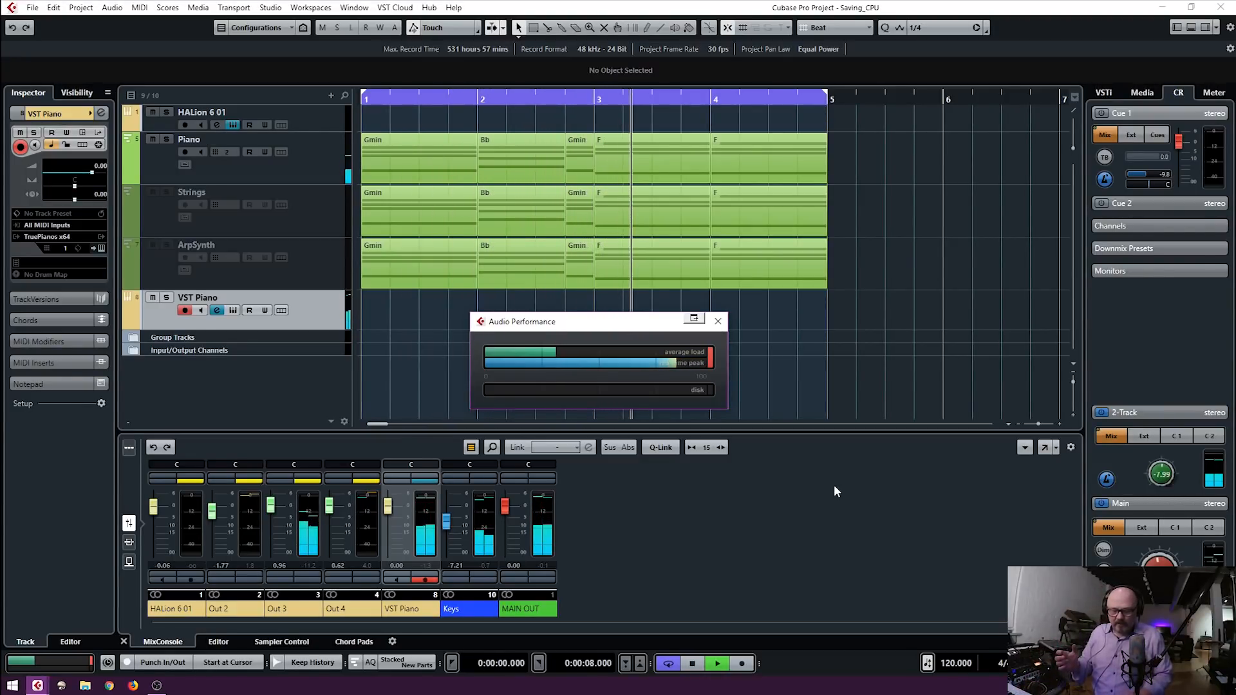
pyautogui.press('space')
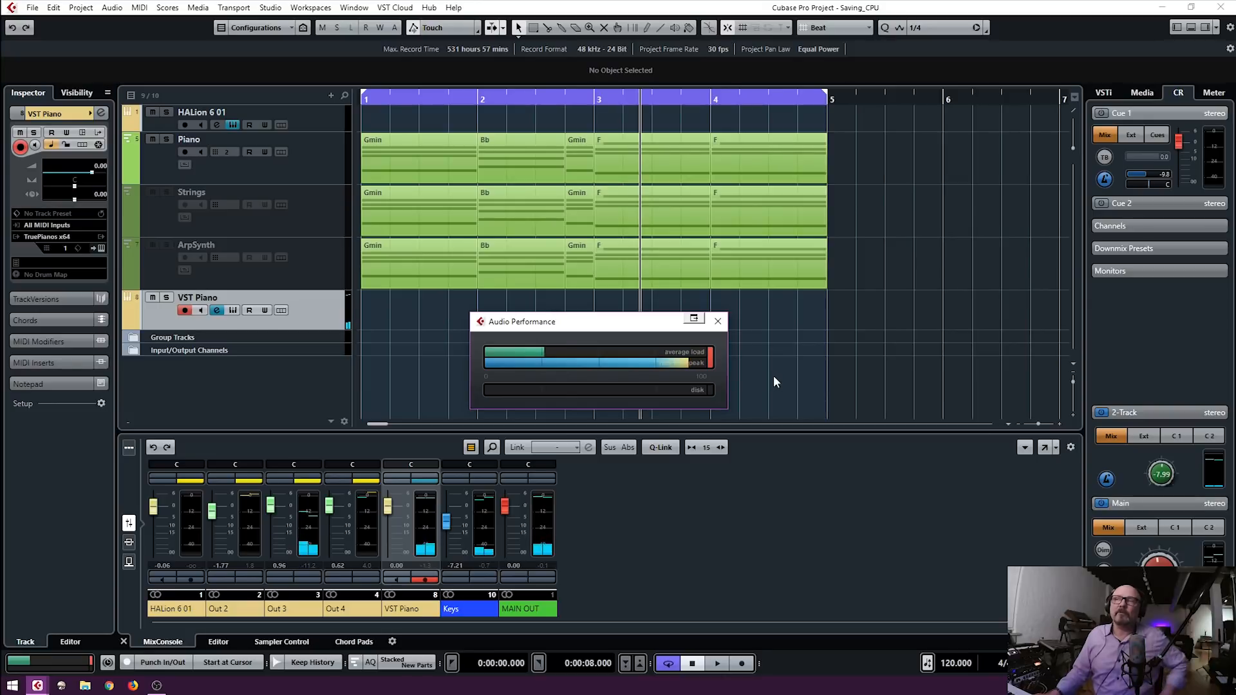
# Enable the Strings and ArpSynth tracks again
pyautogui.click(314, 235)
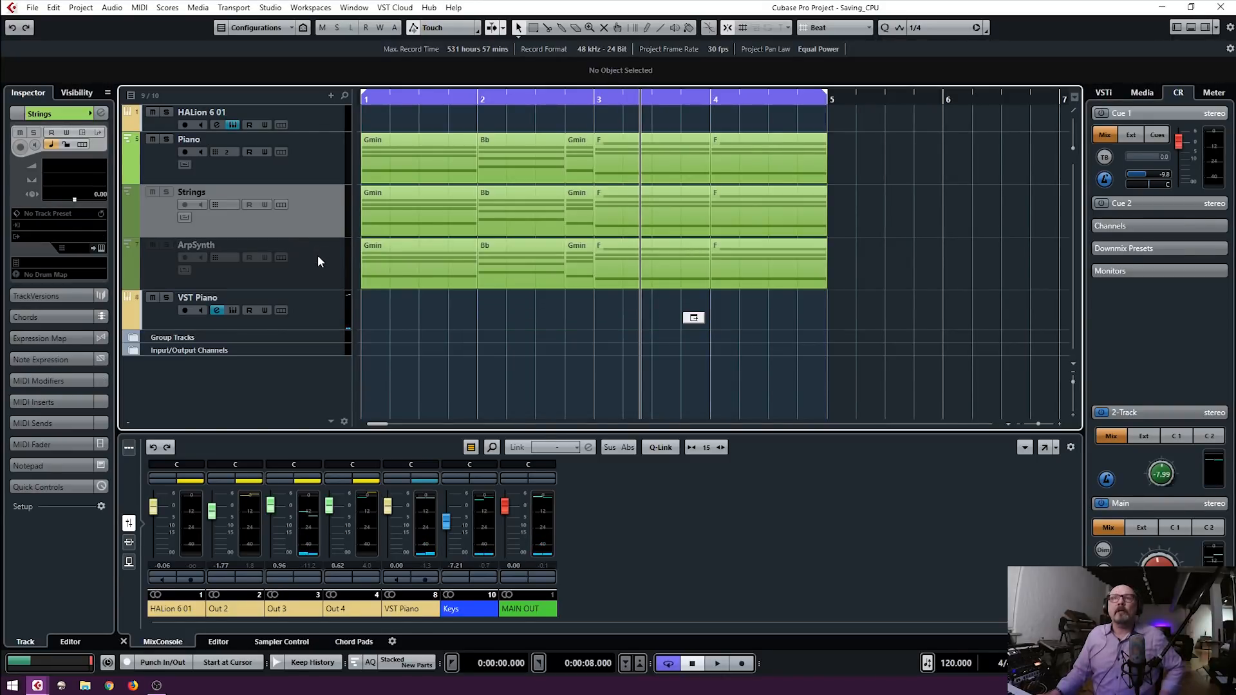
pyautogui.keyDown('ctrl'); pyautogui.click(317, 256); pyautogui.keyUp('ctrl')
pyautogui.rightClick(318, 256)
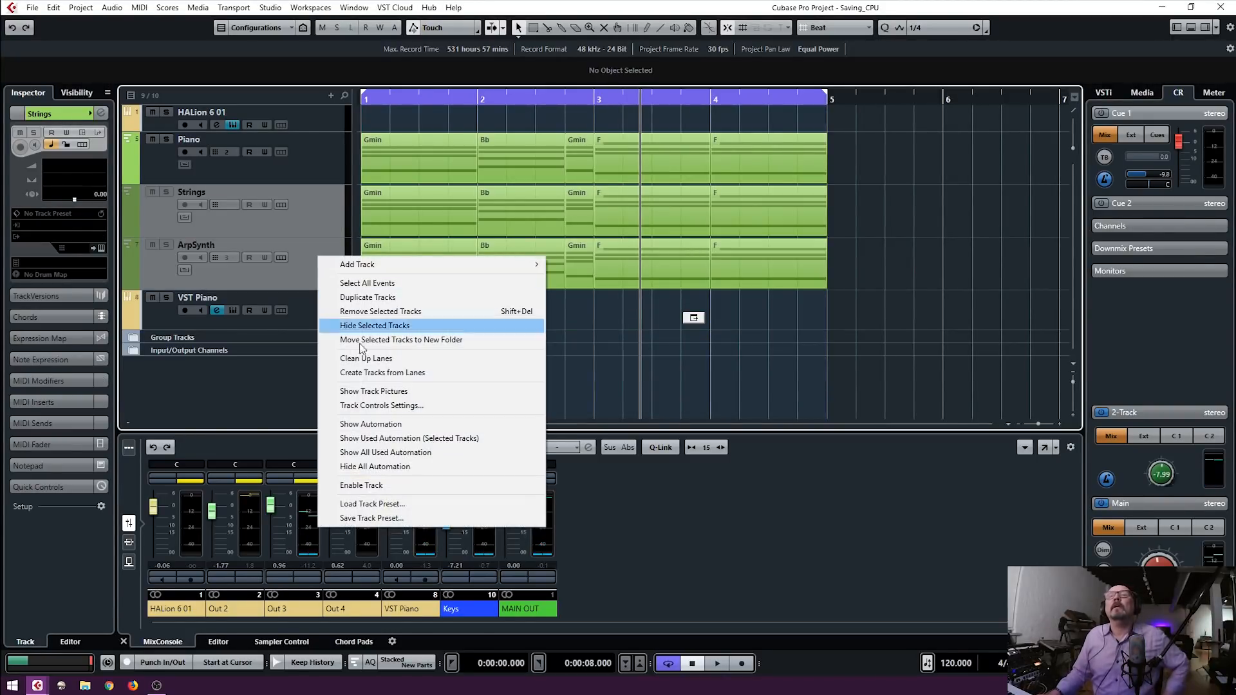
pyautogui.click(377, 485)
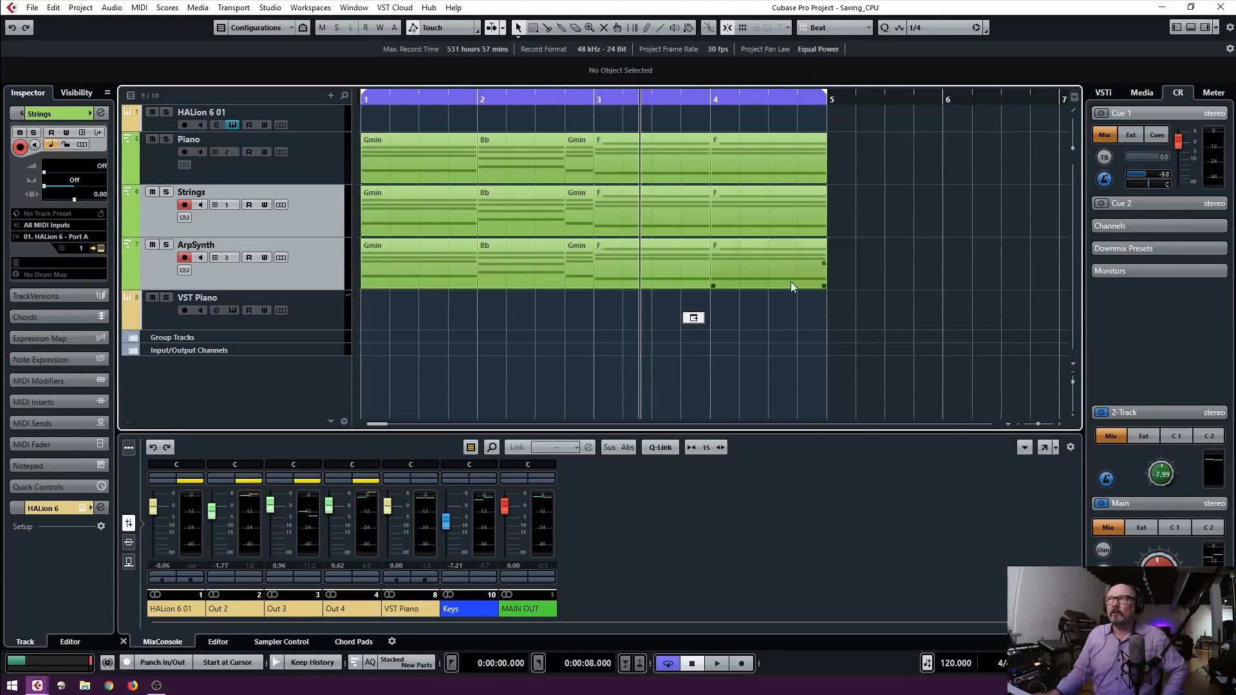
# Freeze the HALion 6 instrument using Freeze Instrument Only, with Unload Instrument when Frozen enabled, and close the VST Instruments window
pyautogui.click(616, 361)
pyautogui.press('F11')
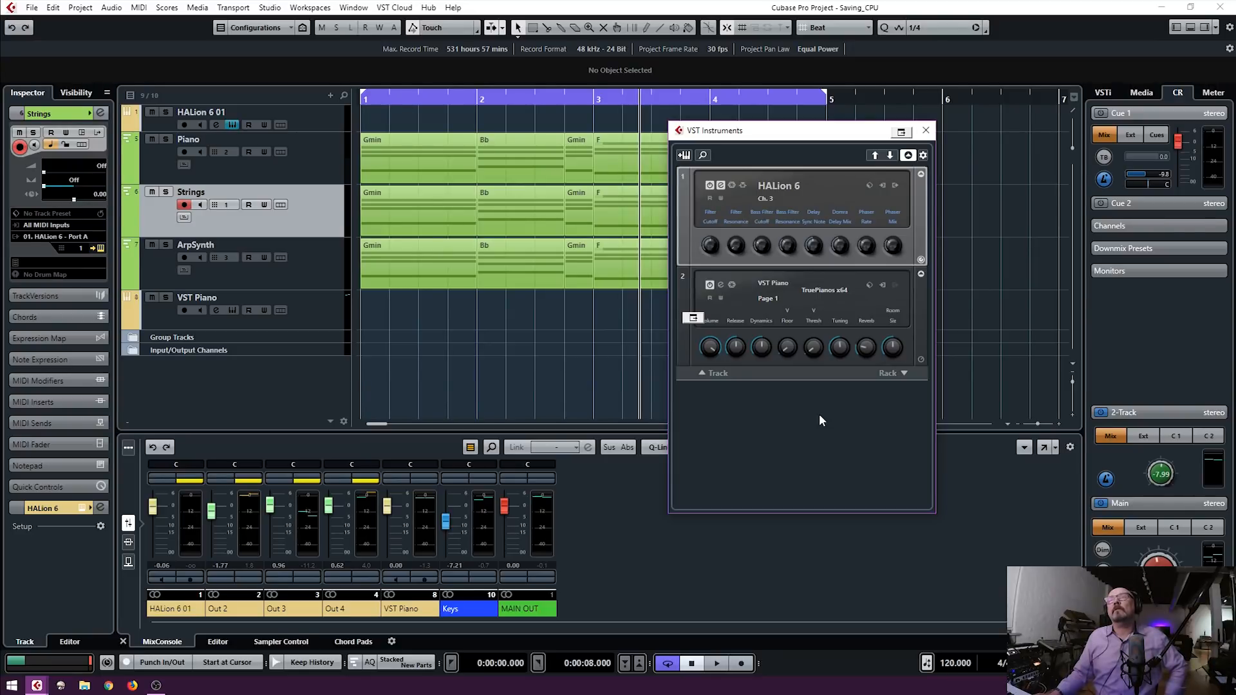
pyautogui.click(731, 184)
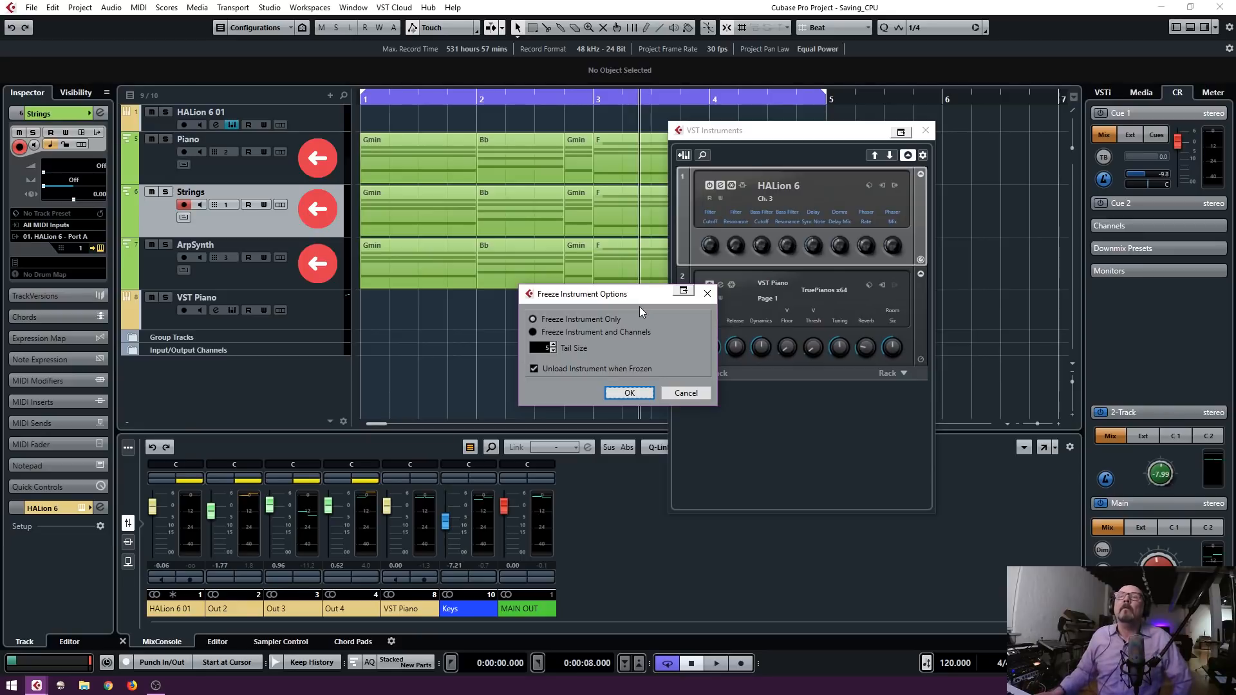
pyautogui.click(575, 321)
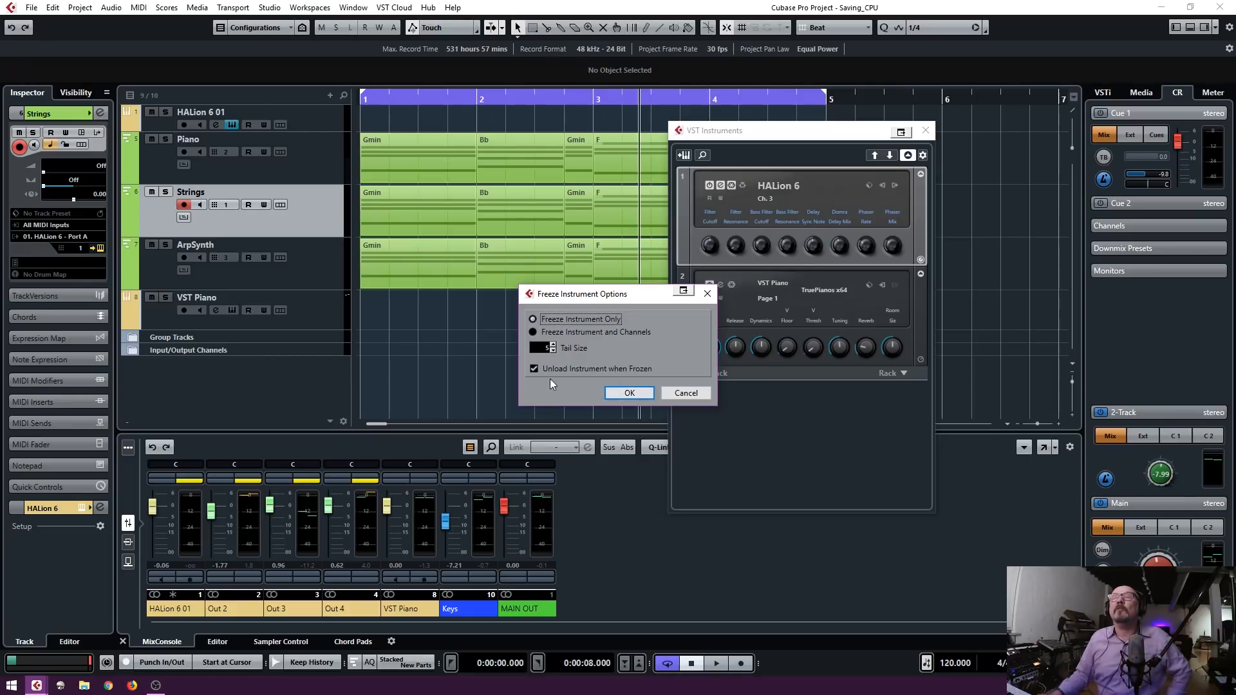
pyautogui.click(629, 393)
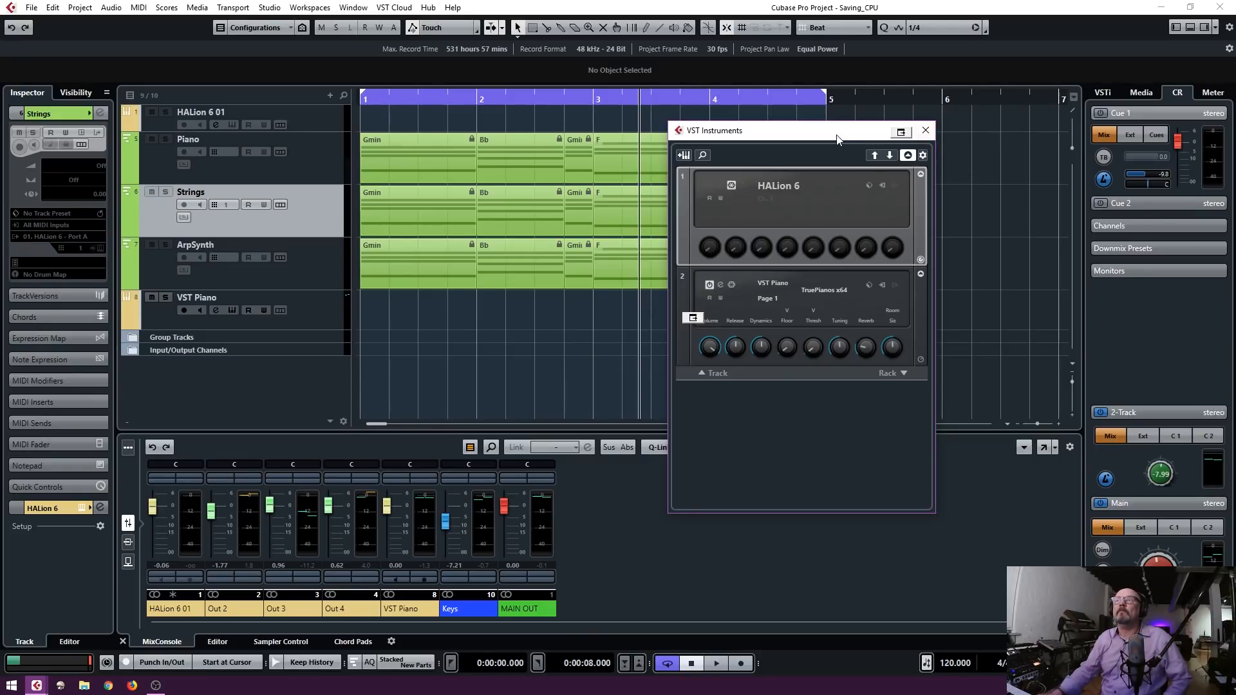
pyautogui.click(925, 130)
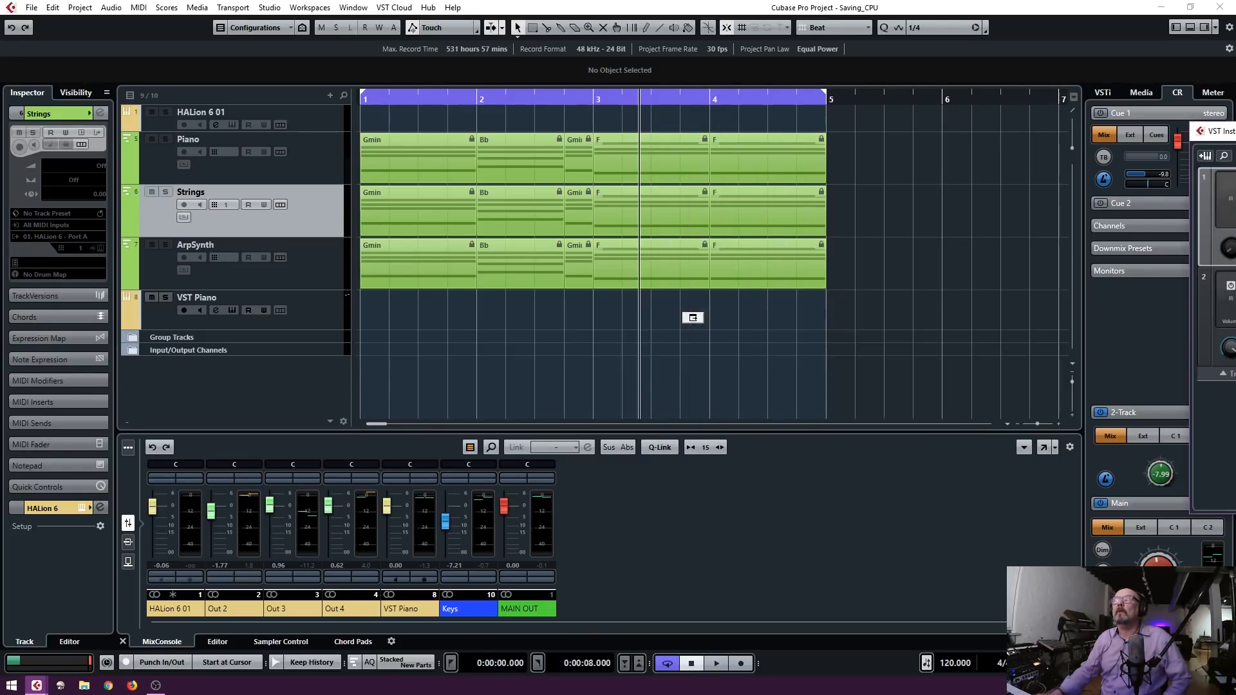
# Select the first ArpSynth event and check the Pool's Audio, Video and Trash folders for freeze files
pyautogui.click(472, 247)
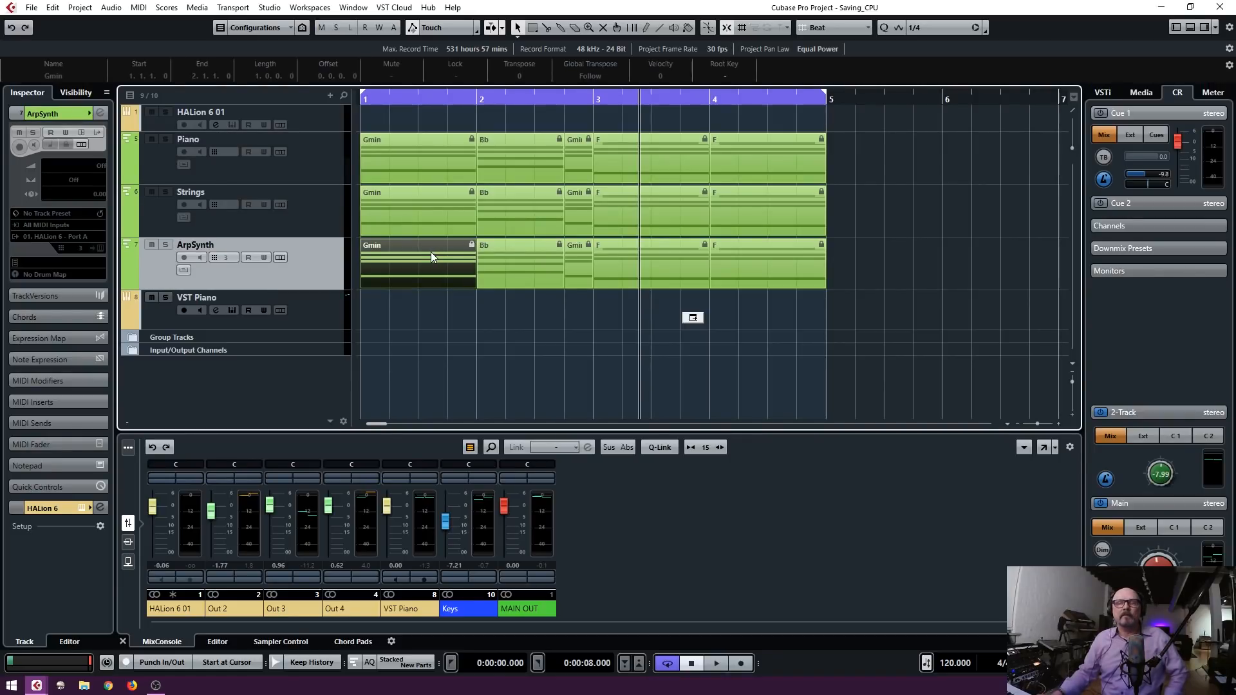
pyautogui.hotkey('ctrl', 'p')
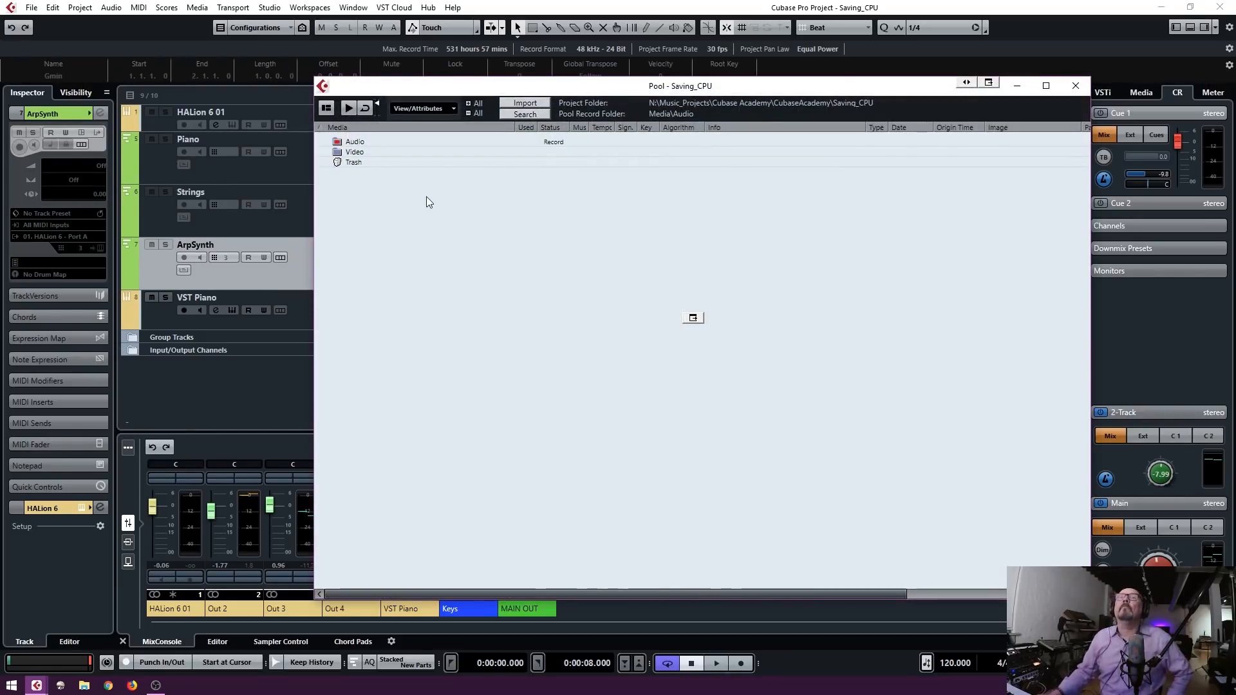
pyautogui.click(339, 142)
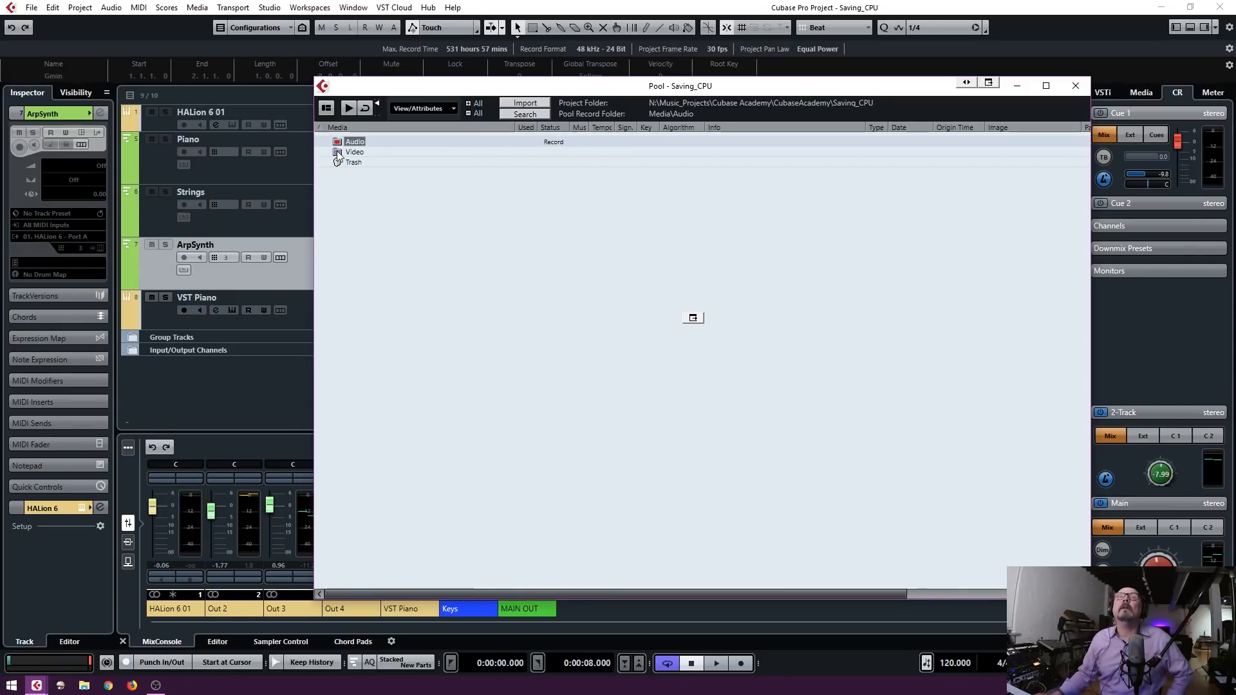
pyautogui.click(339, 152)
pyautogui.click(342, 164)
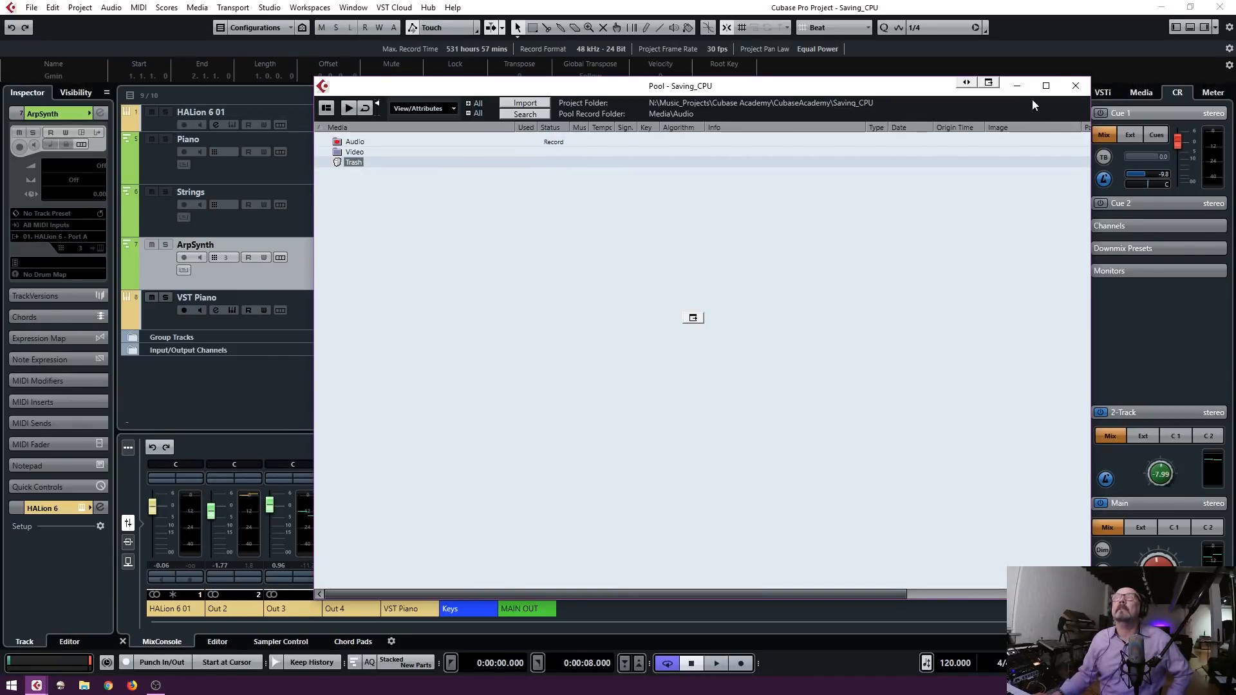
pyautogui.click(1075, 88)
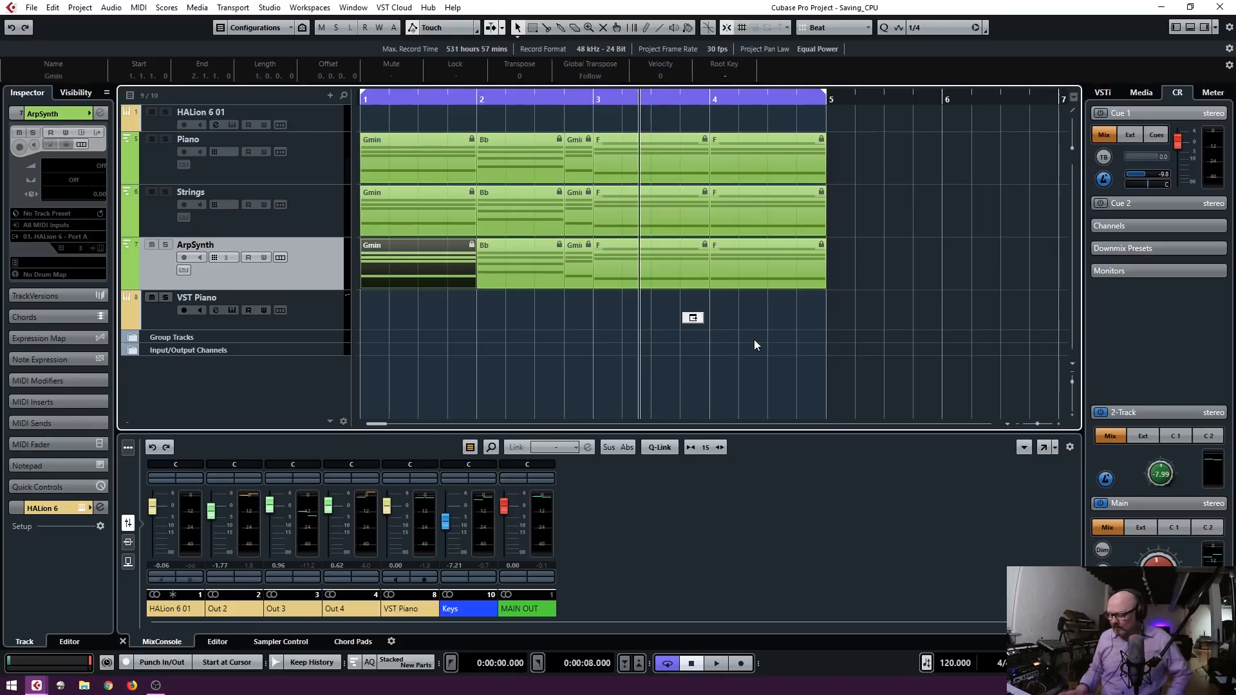
# Play the project with HALion 6 frozen, check the audio performance load, and select the VST Piano track before stopping
pyautogui.press('space')
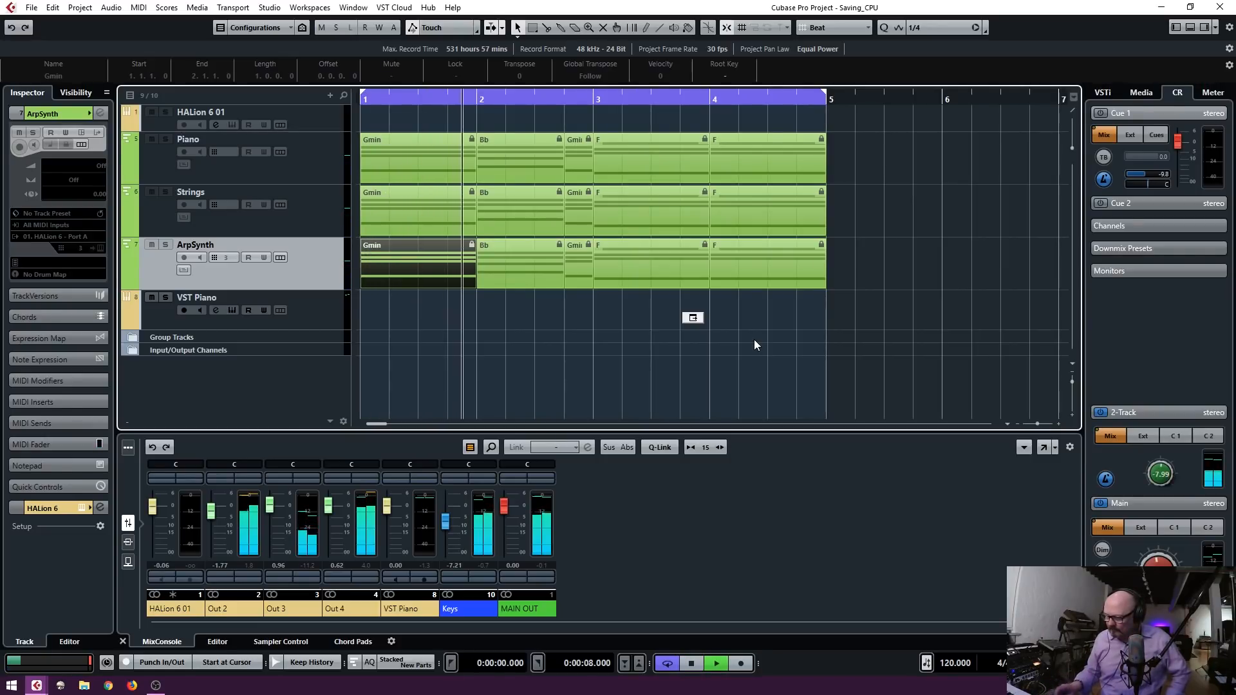
pyautogui.press('F12')
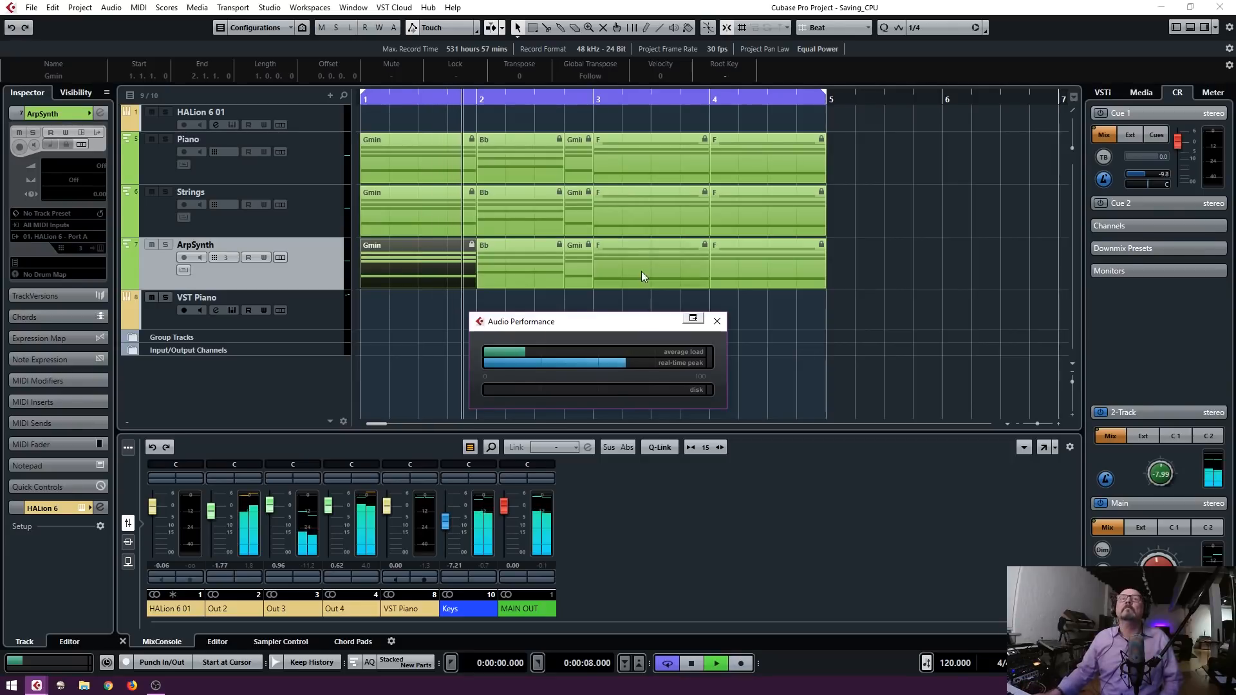
pyautogui.click(328, 322)
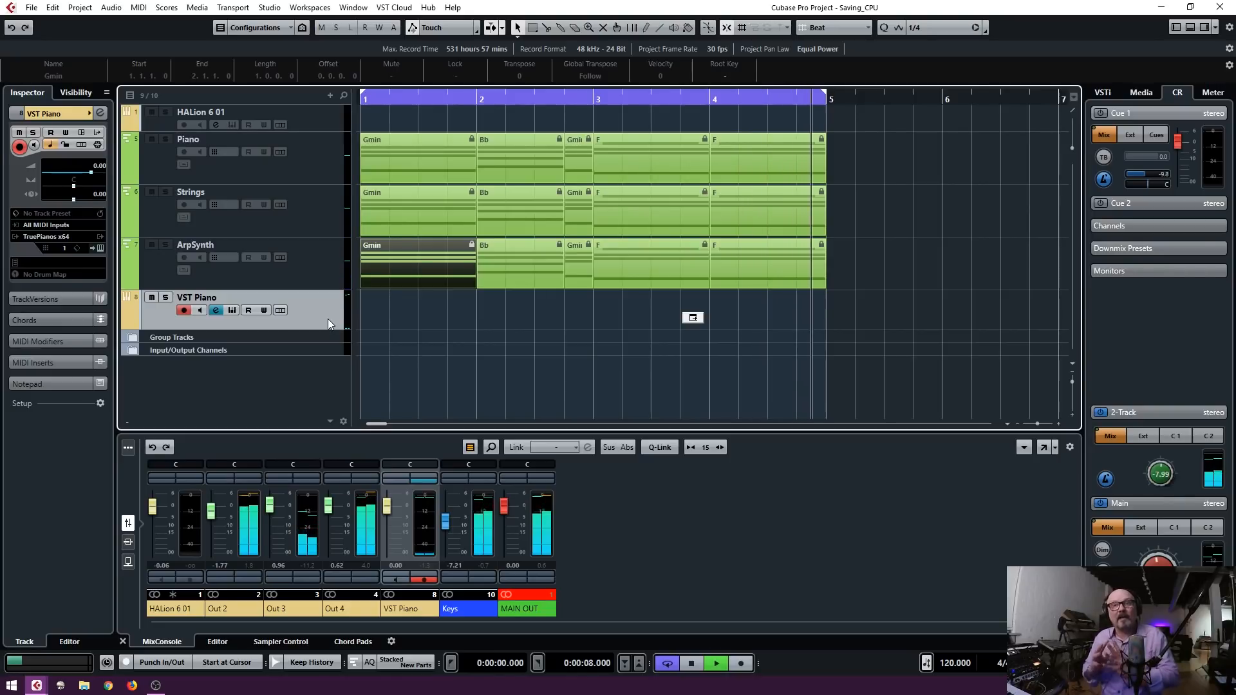
pyautogui.press('space')
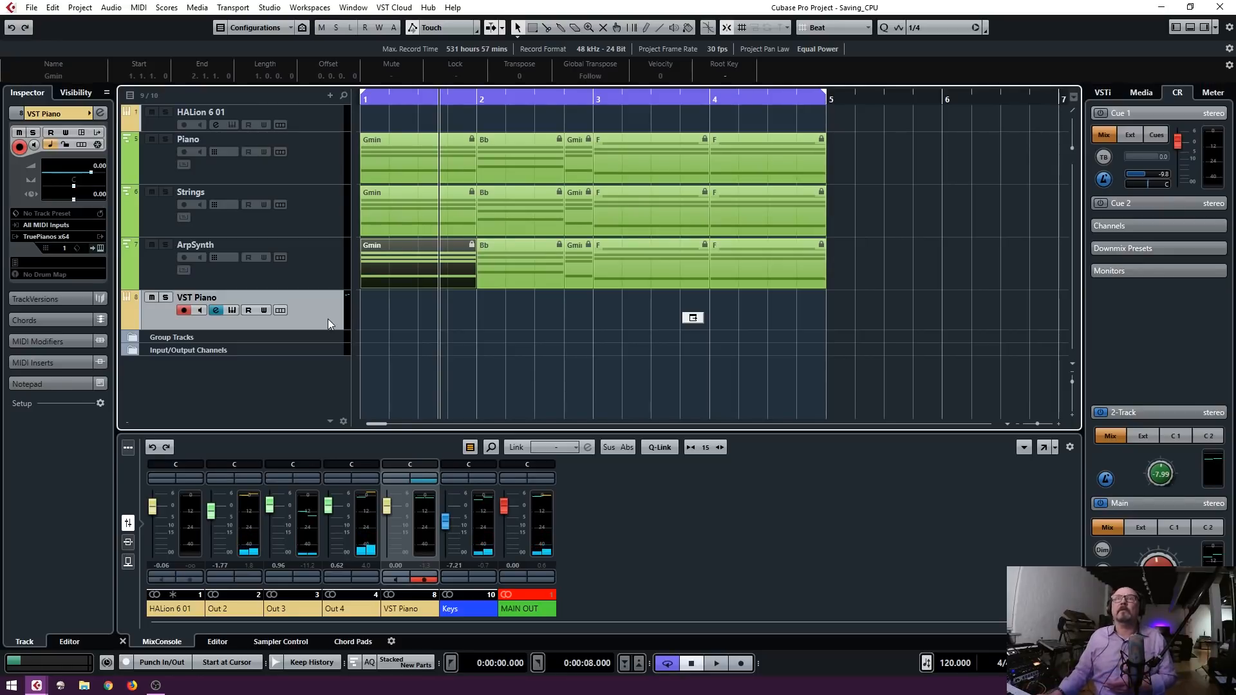
# Record a MIDI take on the VST Piano track from the project start across bars 1 to 4
pyautogui.press('Home')
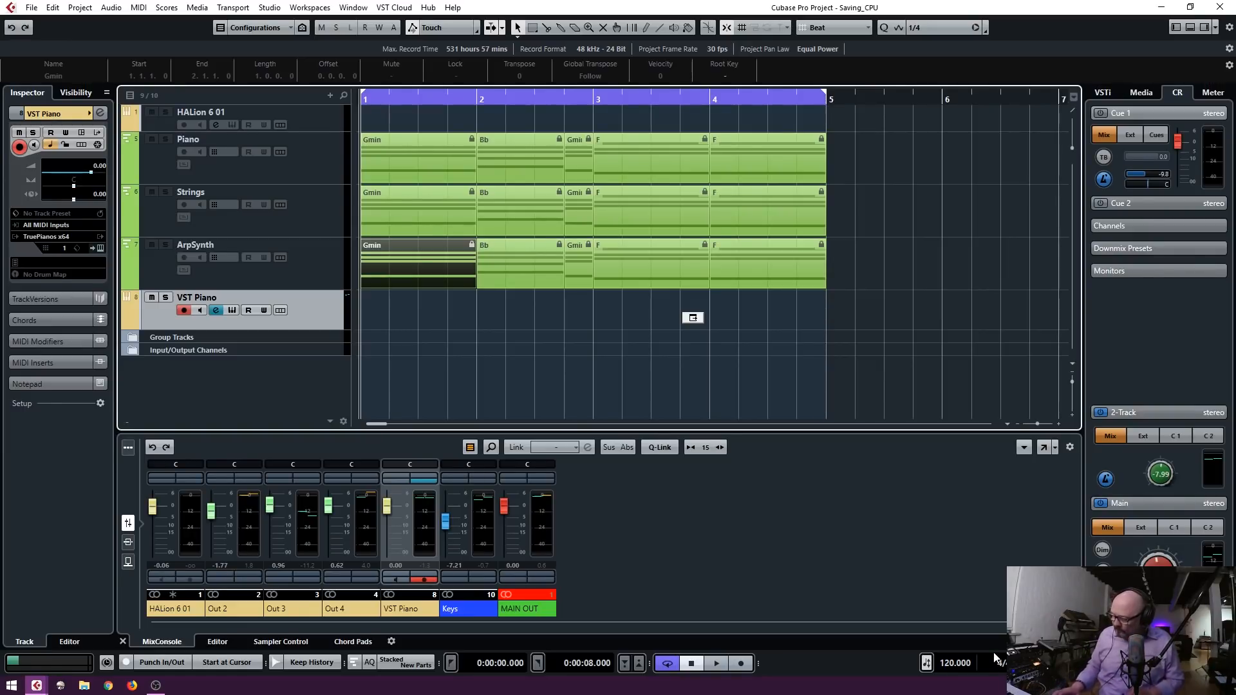
pyautogui.press('KP_Multiply')
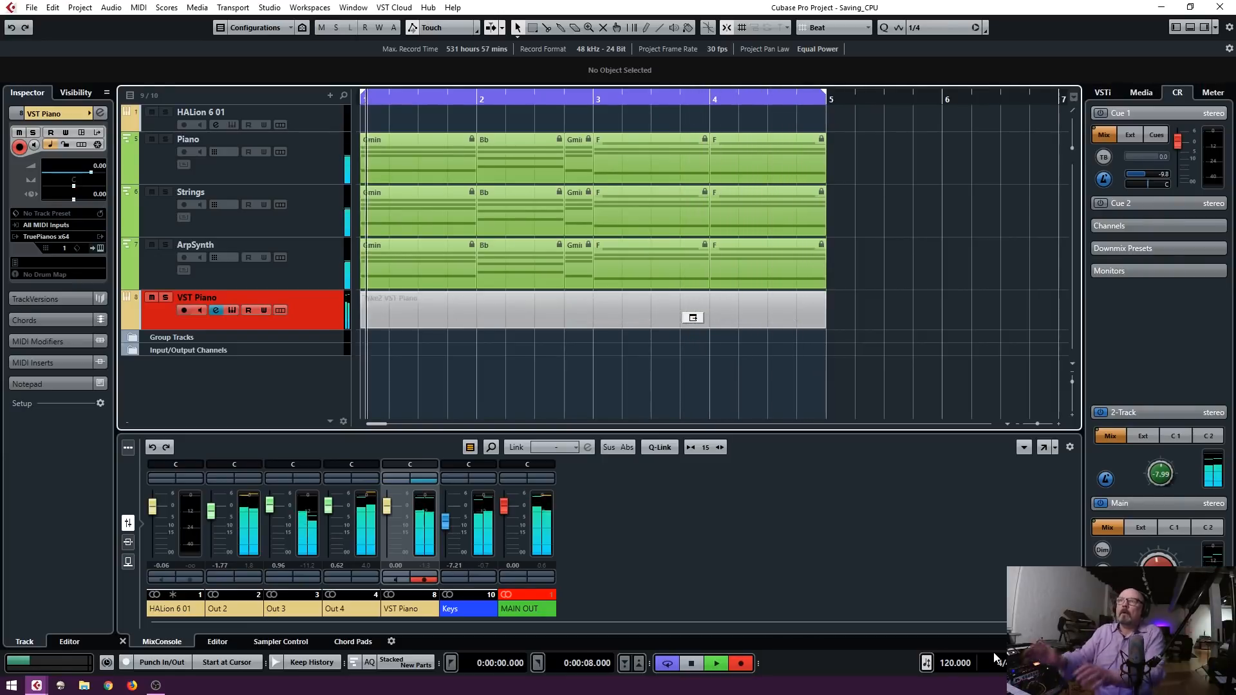
pyautogui.press('space')
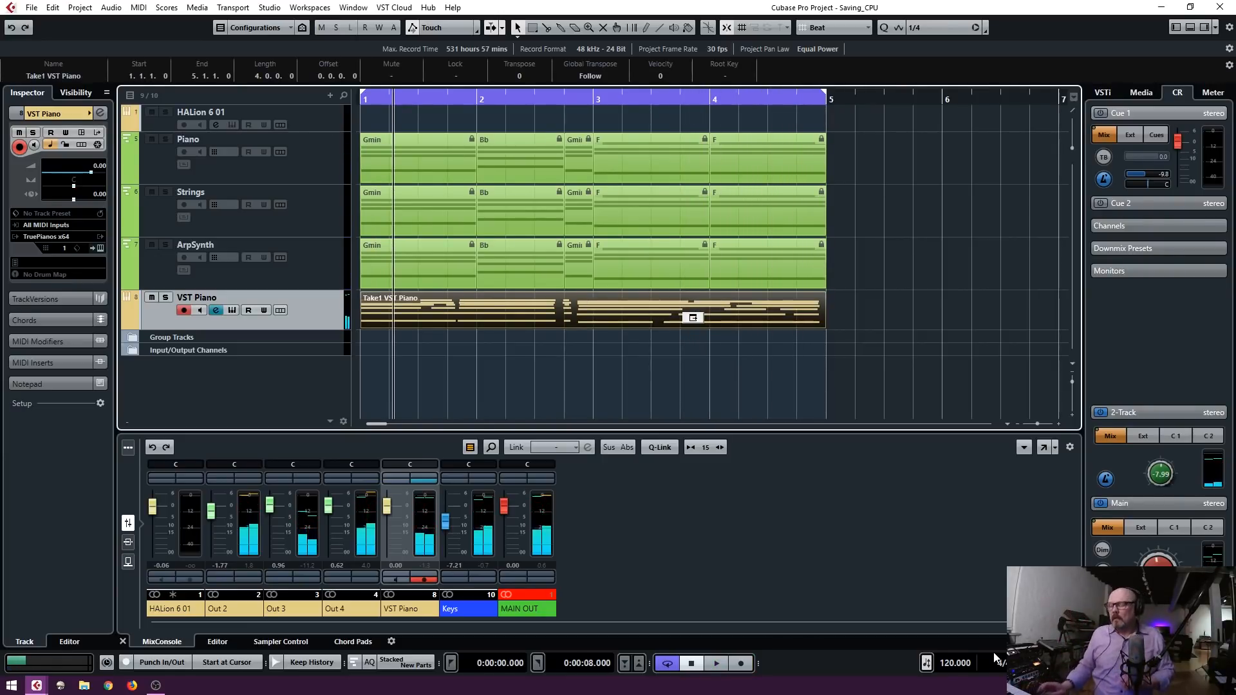
# Lower the VST Piano channel fader to -6.18 during playback and set the quantize value to 1/16
pyautogui.press('space')
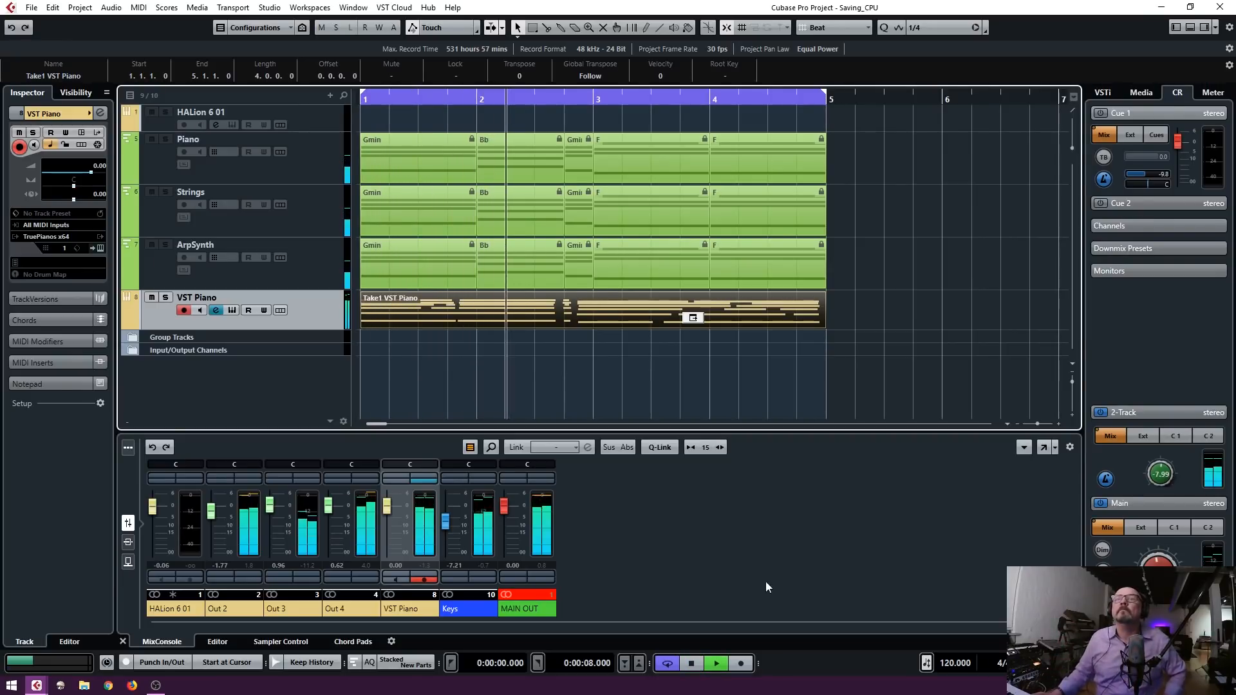
pyautogui.moveTo(388, 509); pyautogui.dragTo(387, 520)
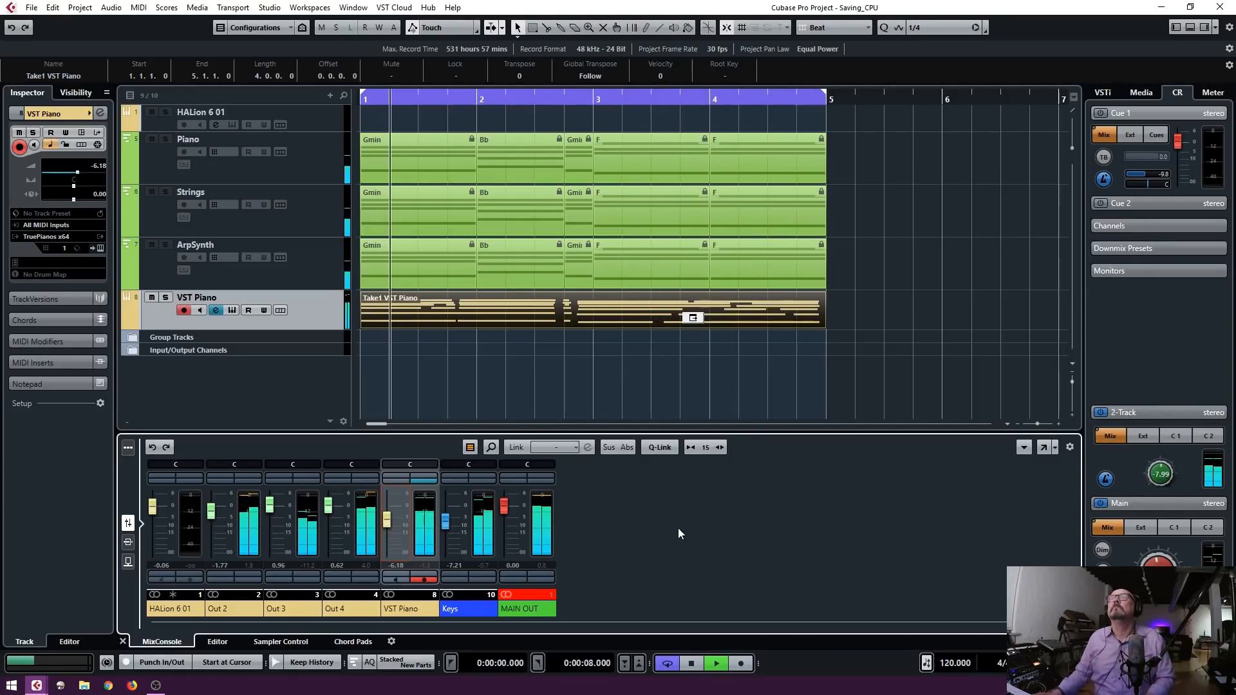
pyautogui.click(936, 29)
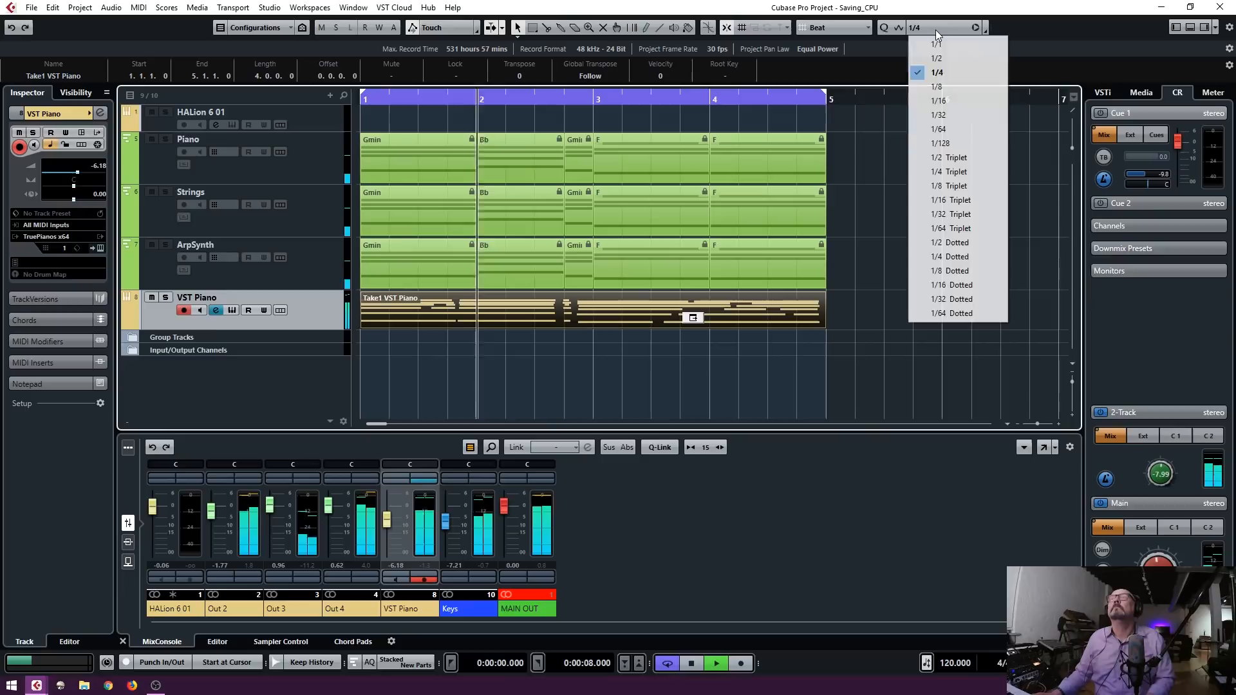
pyautogui.click(943, 101)
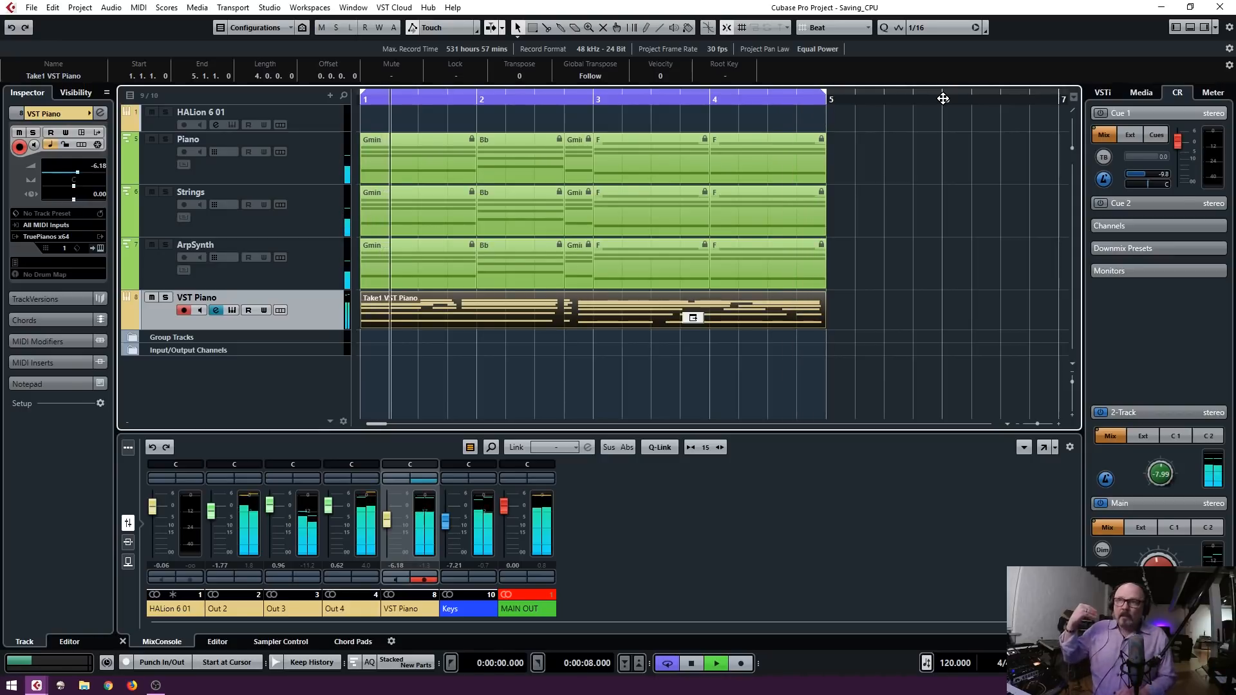
# Stop playback, open the Render in Place settings for the Take1 VST Piano event, and choose Channel Settings as the render mode
pyautogui.press('space')
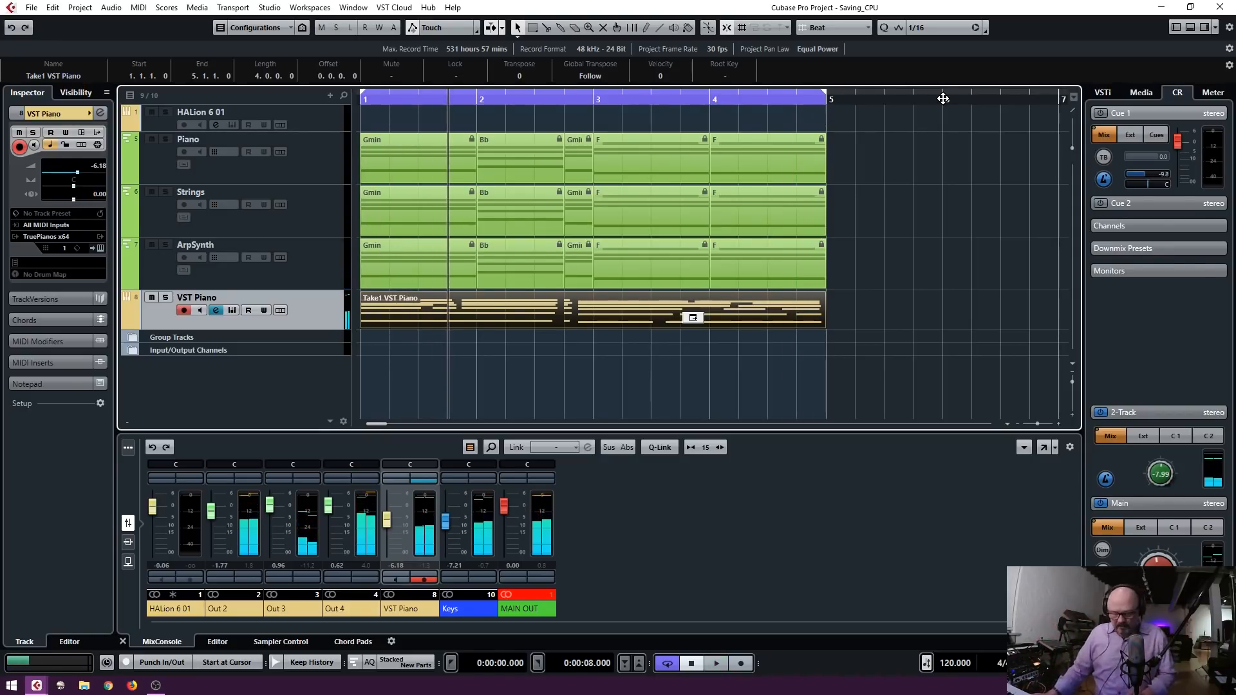
pyautogui.rightClick(530, 307)
pyautogui.moveTo(564, 325)
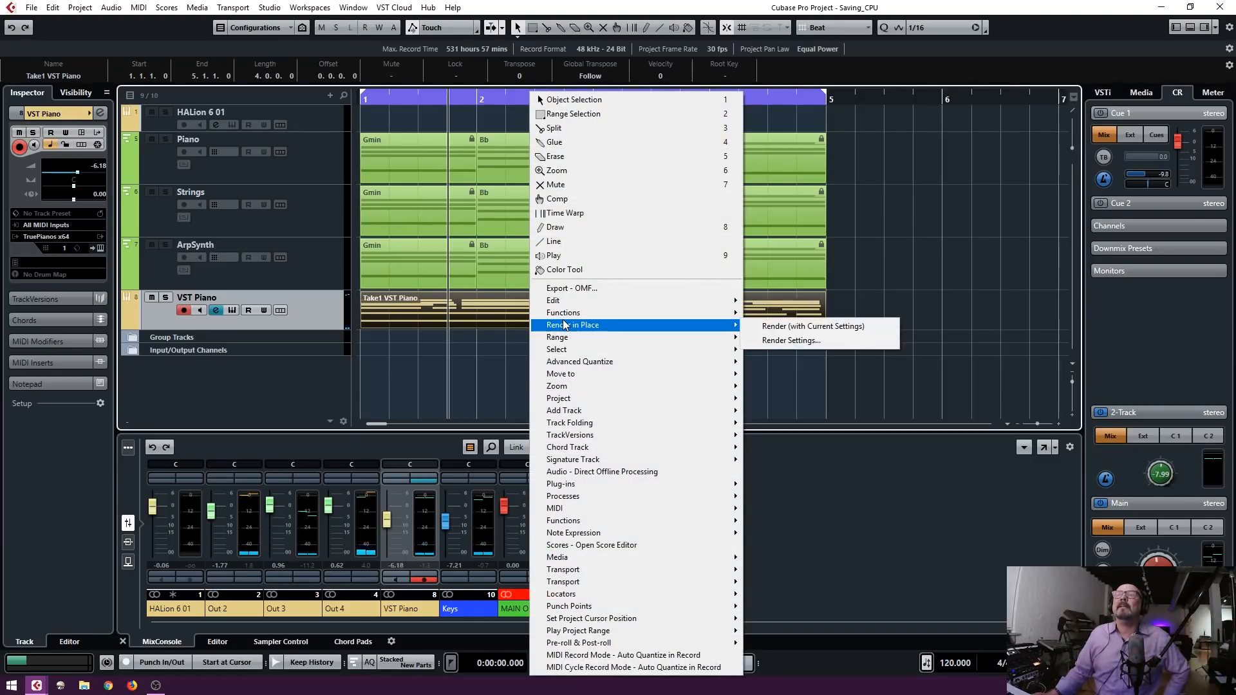
pyautogui.click(763, 338)
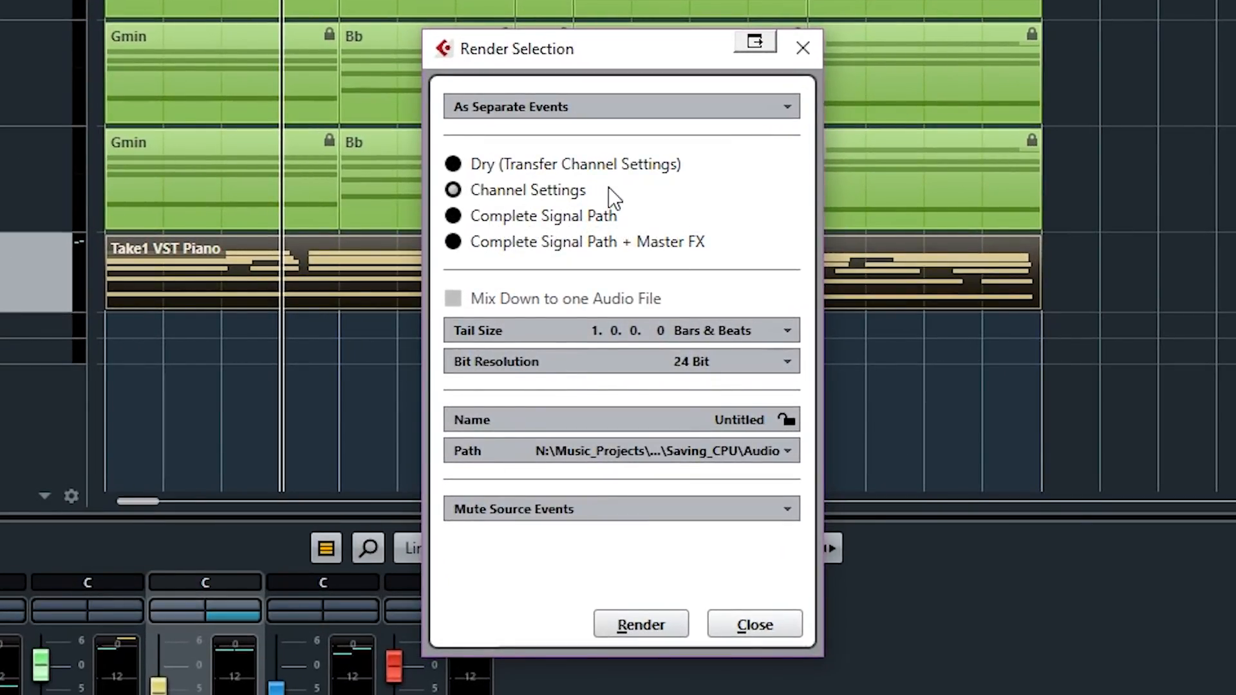
pyautogui.click(605, 215)
pyautogui.click(593, 243)
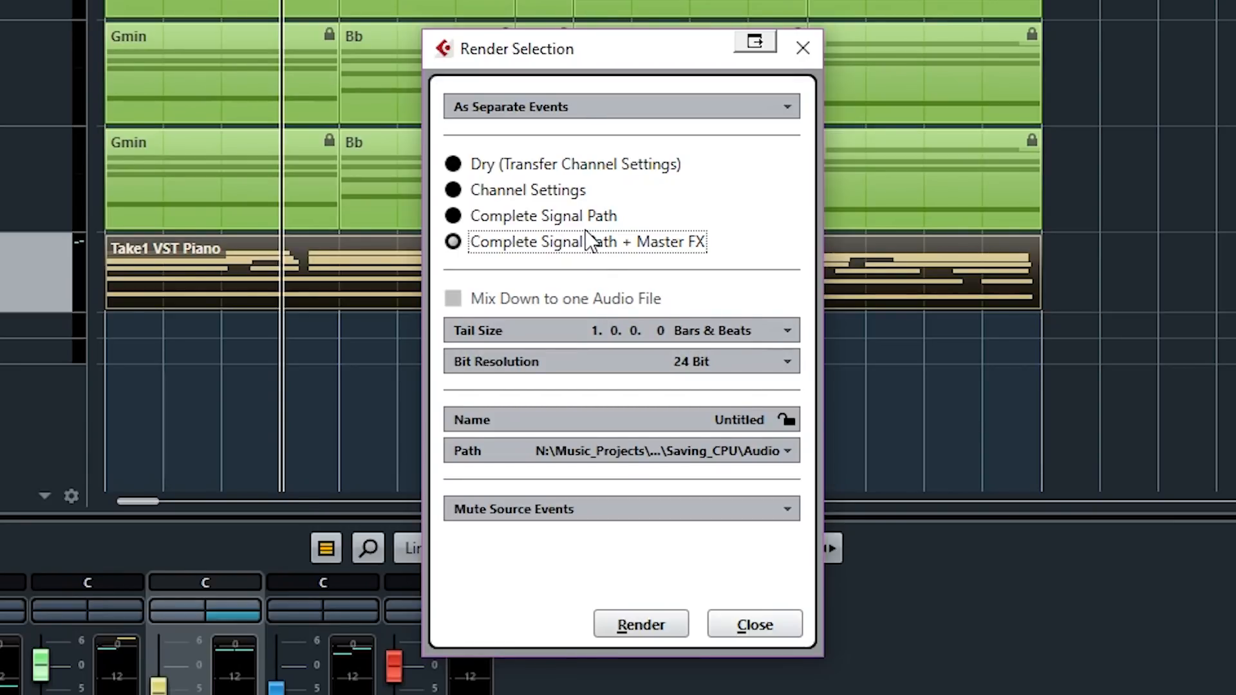
pyautogui.click(560, 193)
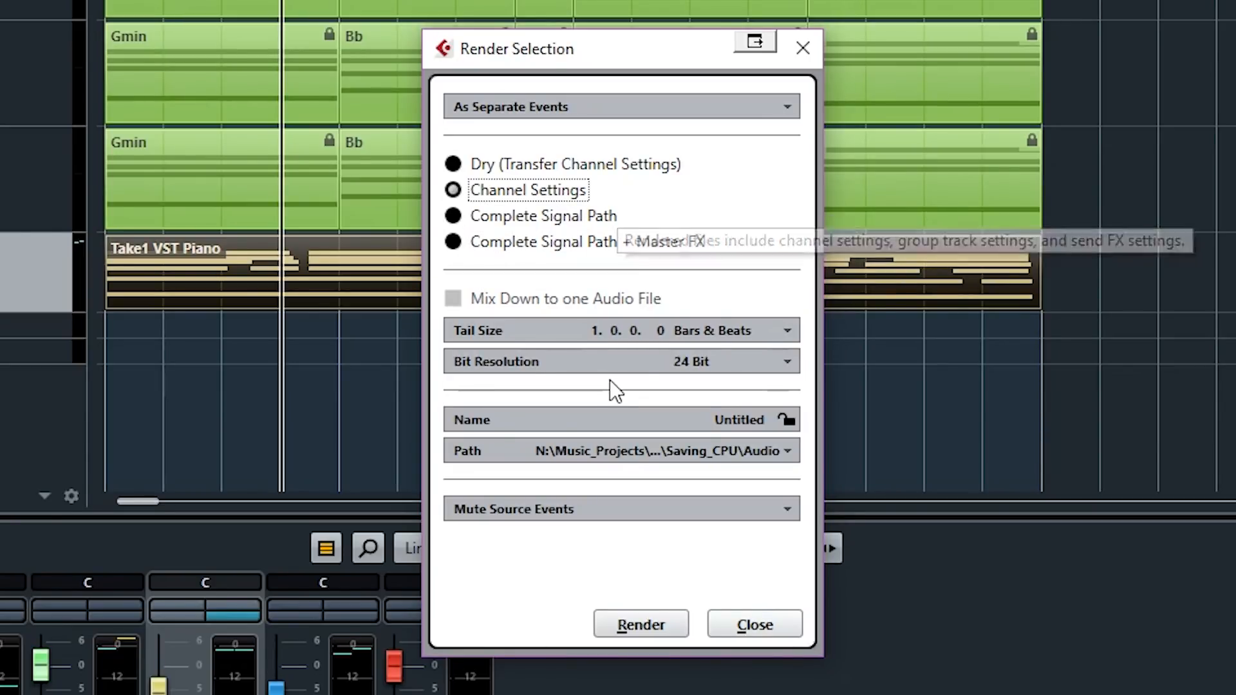
# Switch the render tail size to Seconds and set it to 5 seconds
pyautogui.click(678, 339)
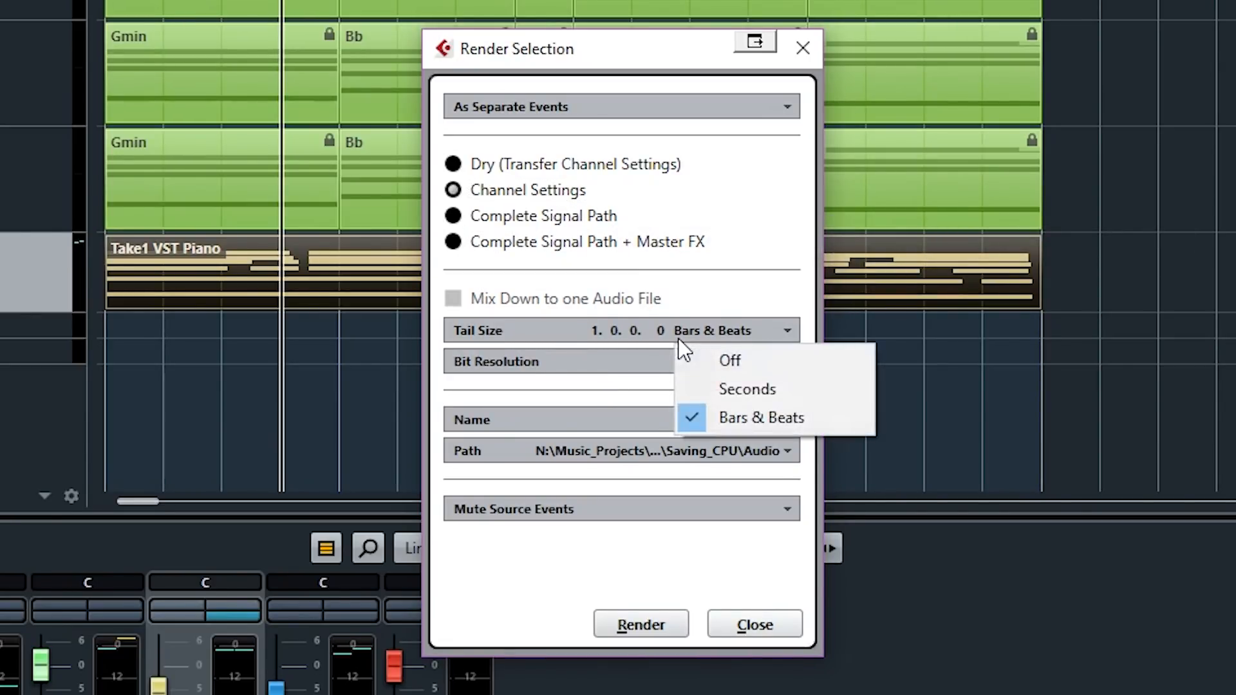
pyautogui.click(734, 392)
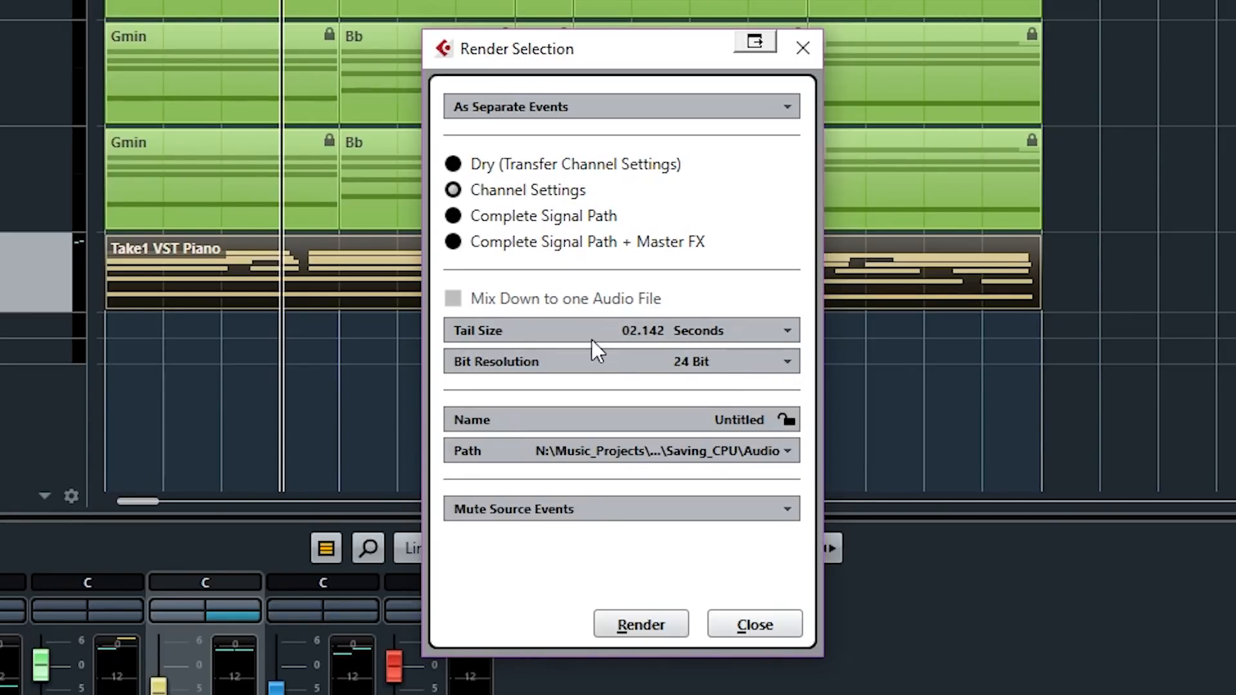
pyautogui.scroll(1, 629, 341)
pyautogui.click(657, 336)
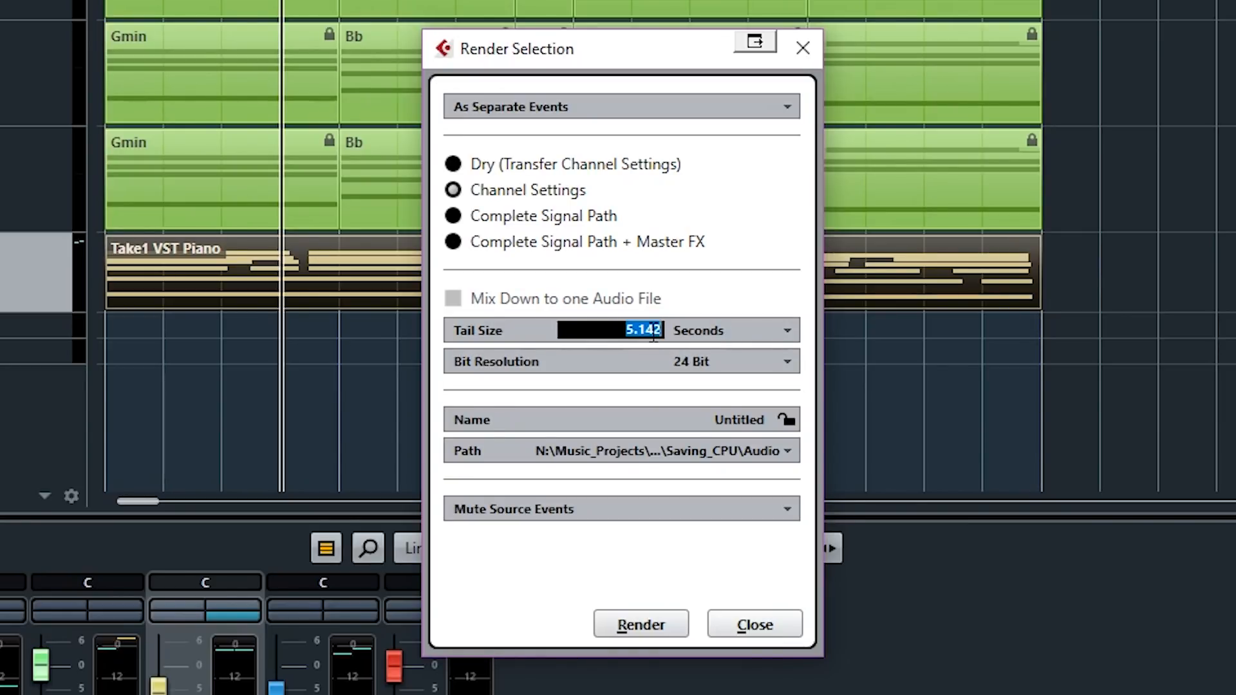
pyautogui.write('0.005')
pyautogui.press('Return')
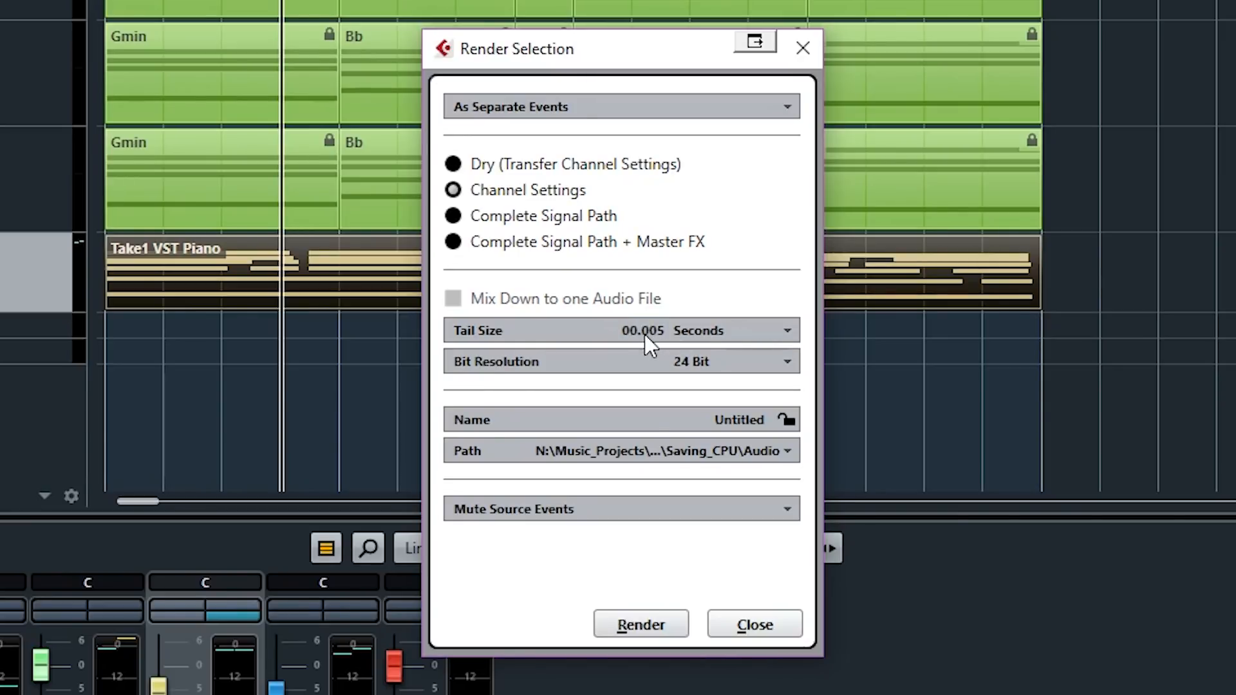
pyautogui.click(645, 335)
pyautogui.write('5')
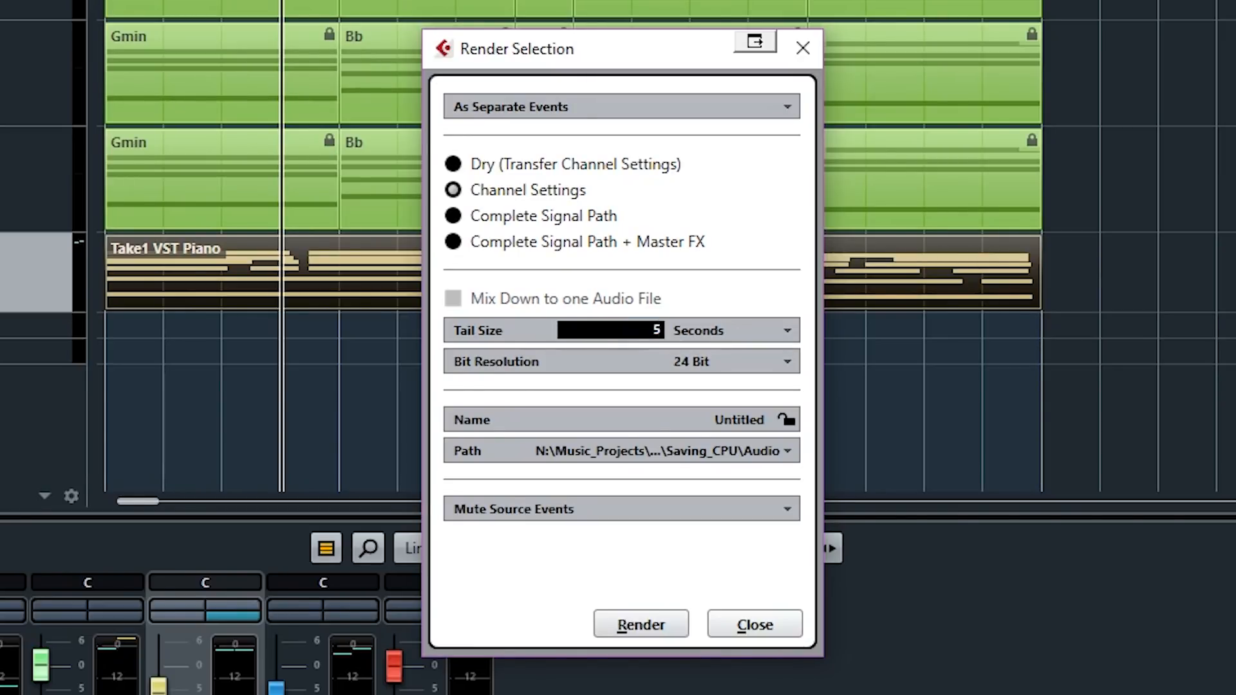
pyautogui.press('Return')
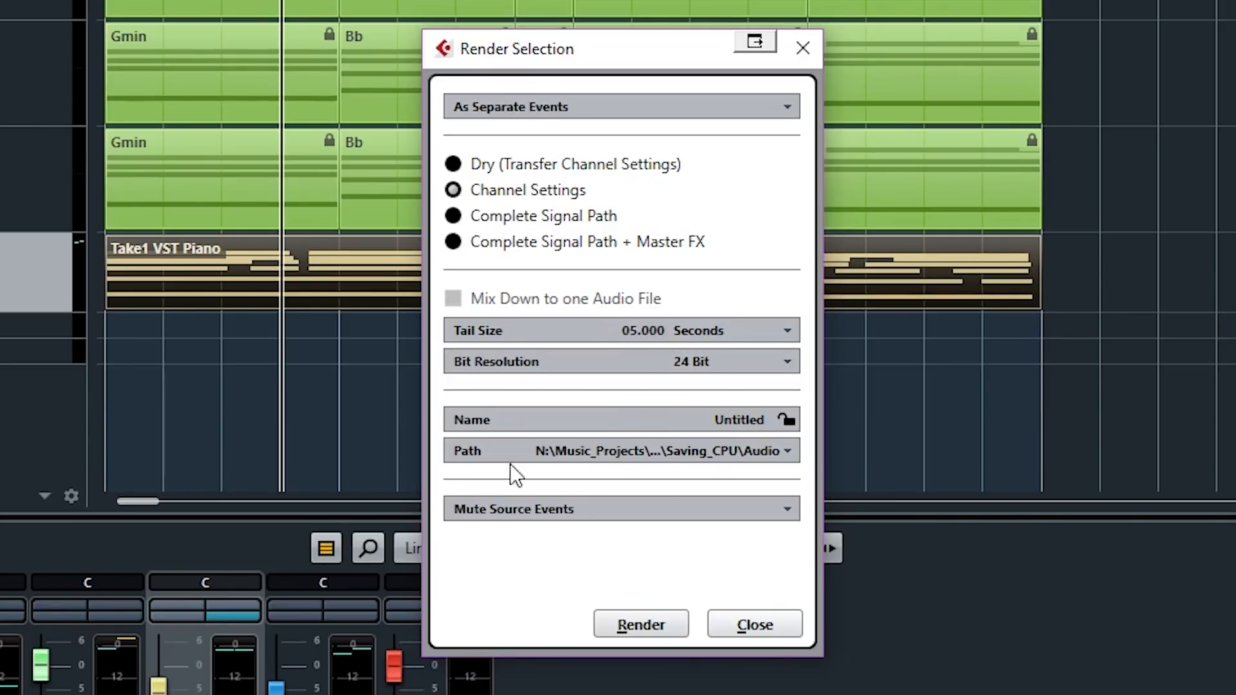
# Keep Mute Source Events as the source handling option and render the VST Piano event to audio
pyautogui.click(547, 508)
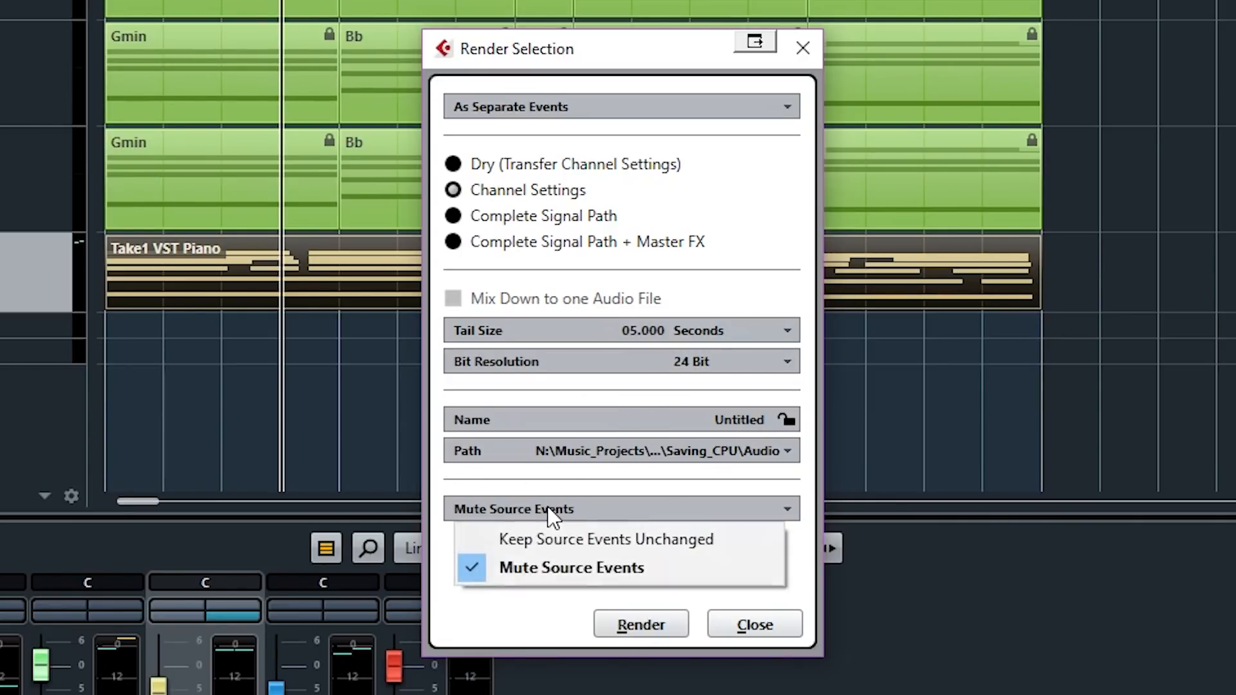
pyautogui.click(548, 575)
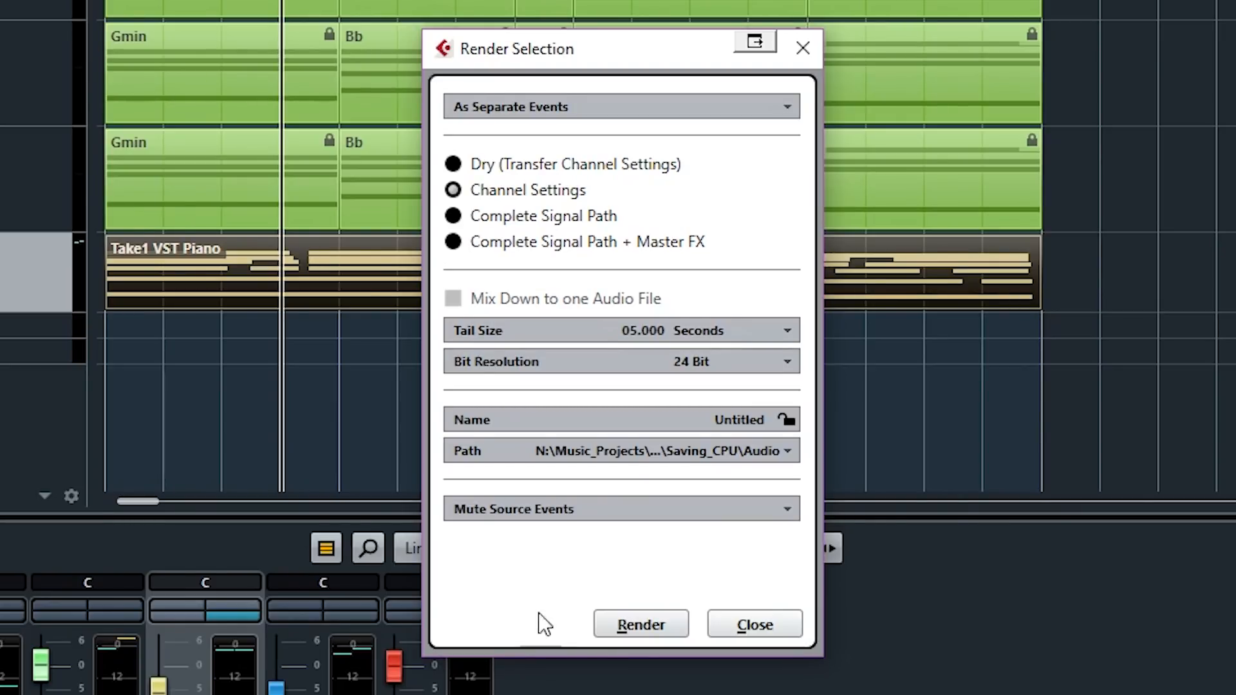
pyautogui.click(643, 616)
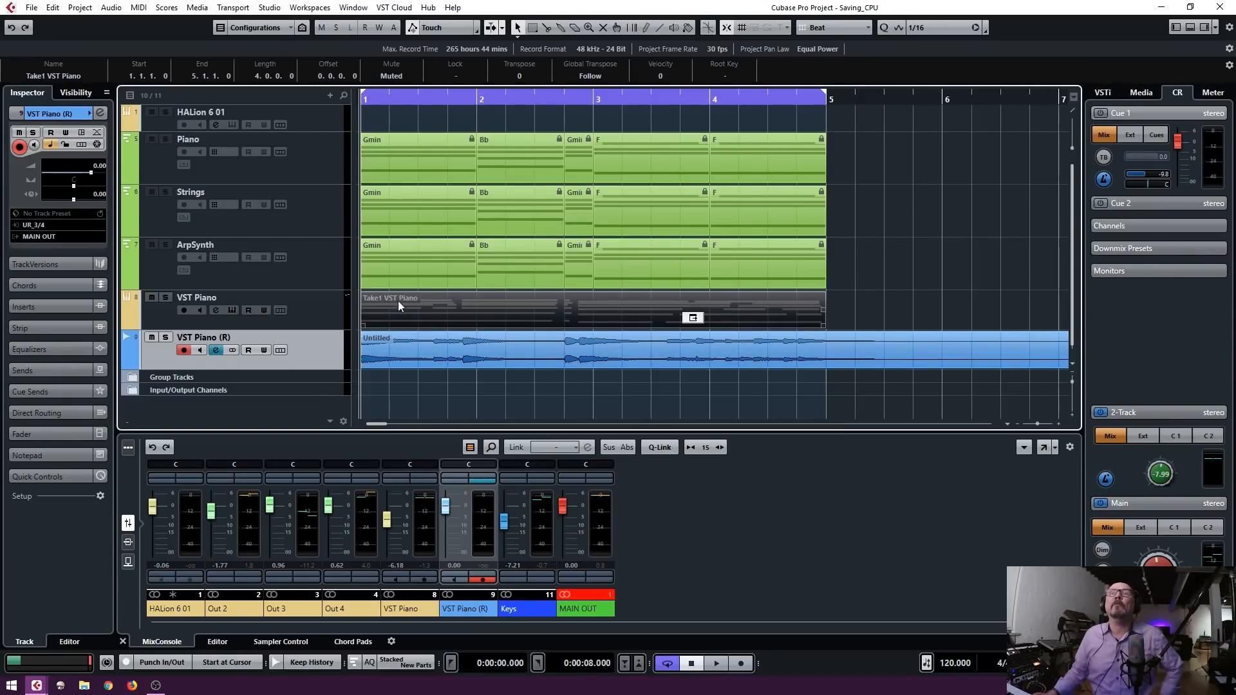
# Select the VST Piano instrument track, play the project with the rendered audio, and check the Audio Performance load
pyautogui.click(326, 310)
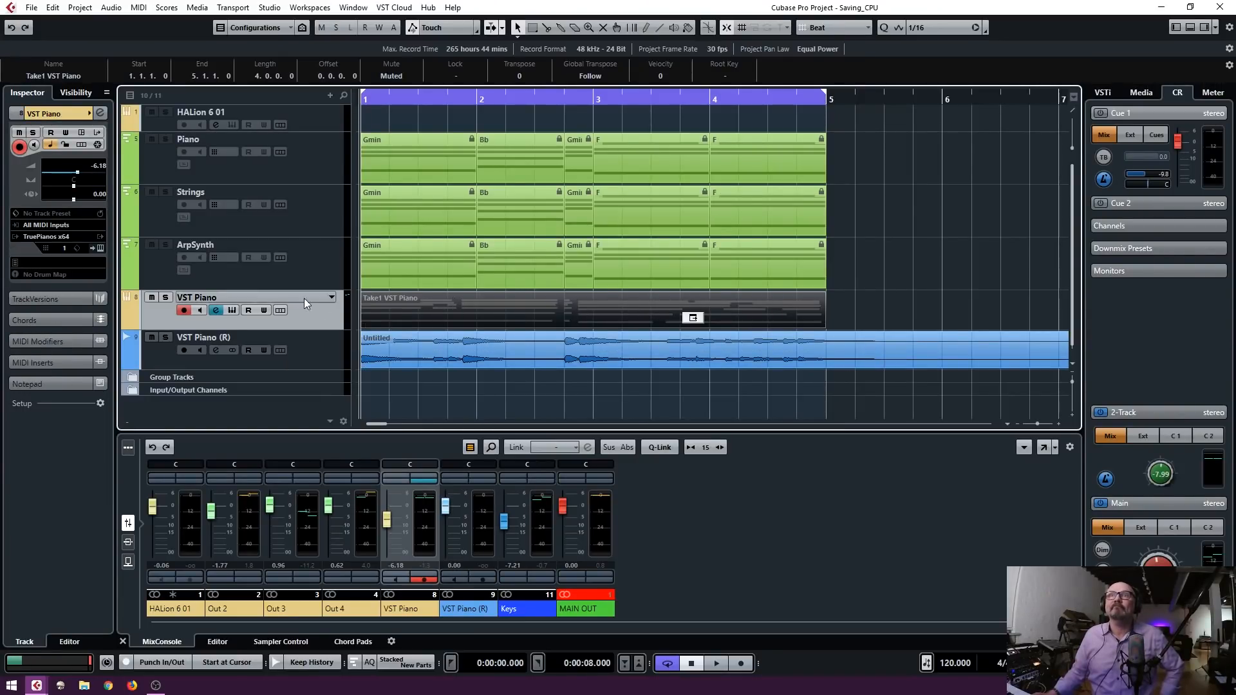
pyautogui.press('space')
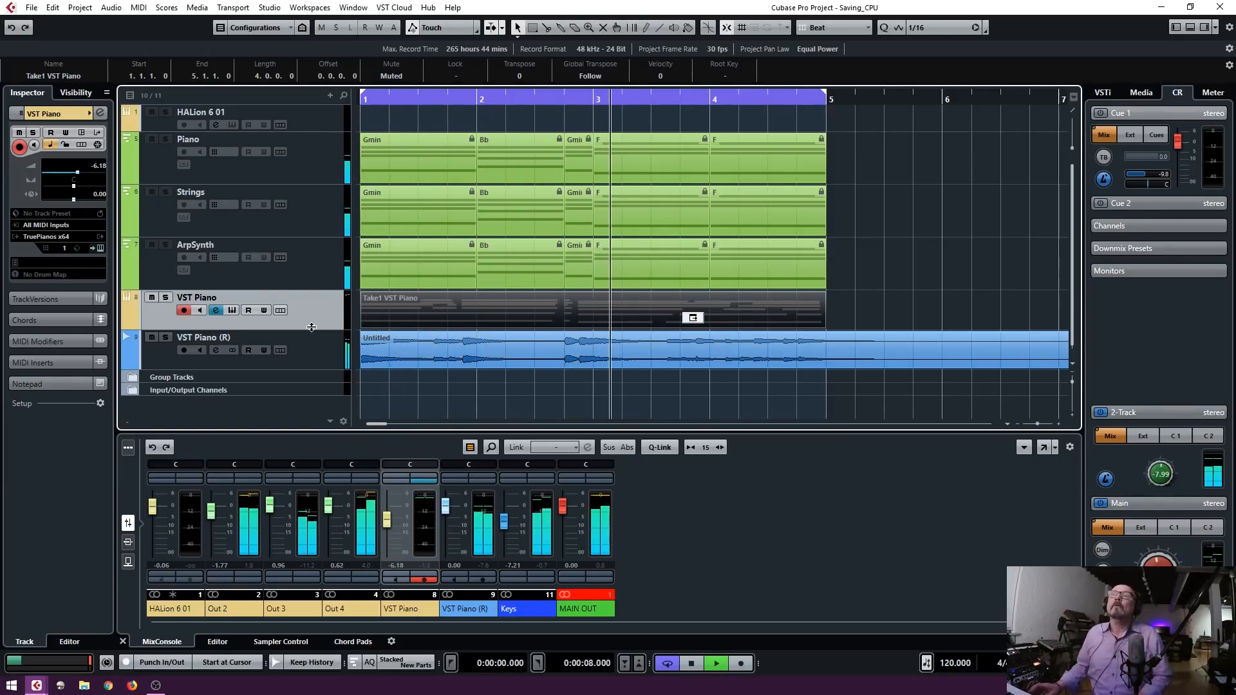
pyautogui.press('F12')
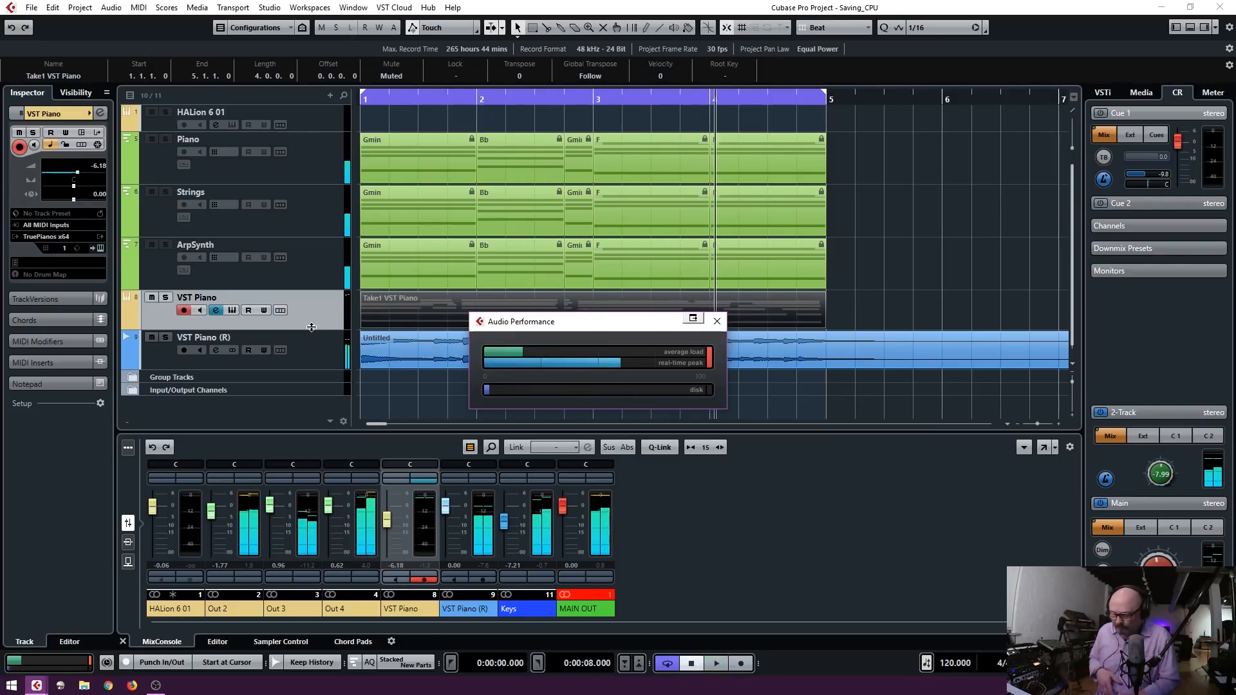
pyautogui.press('space')
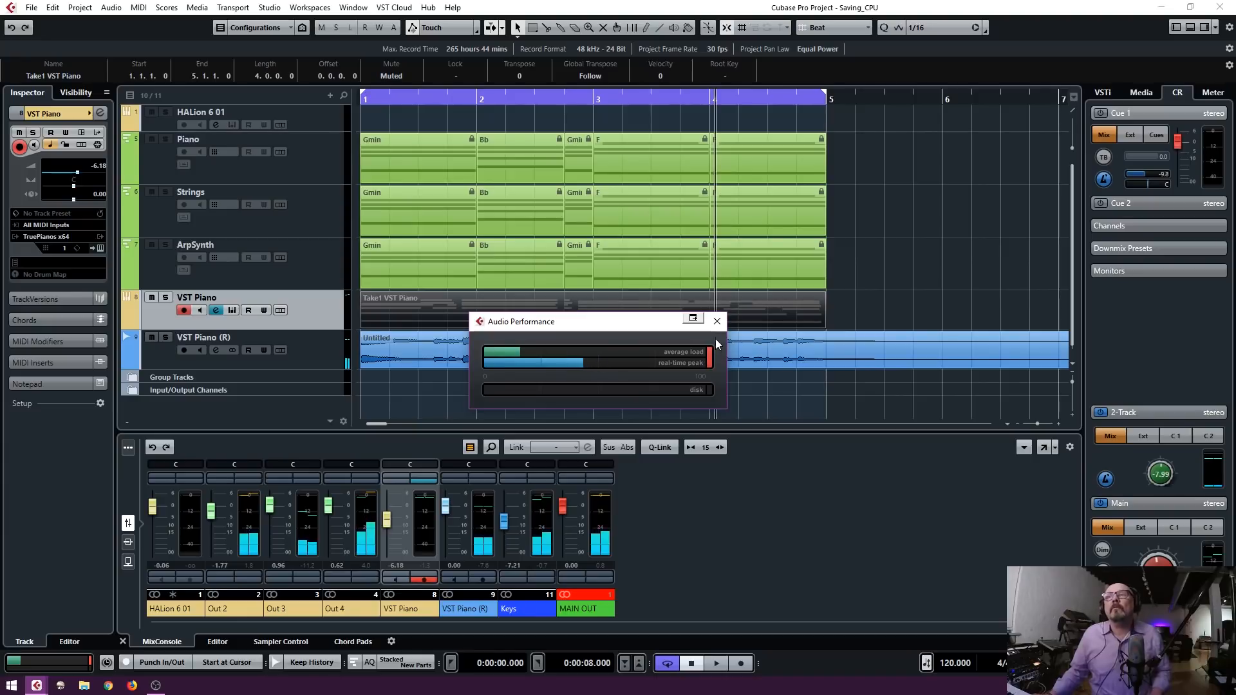
pyautogui.click(717, 322)
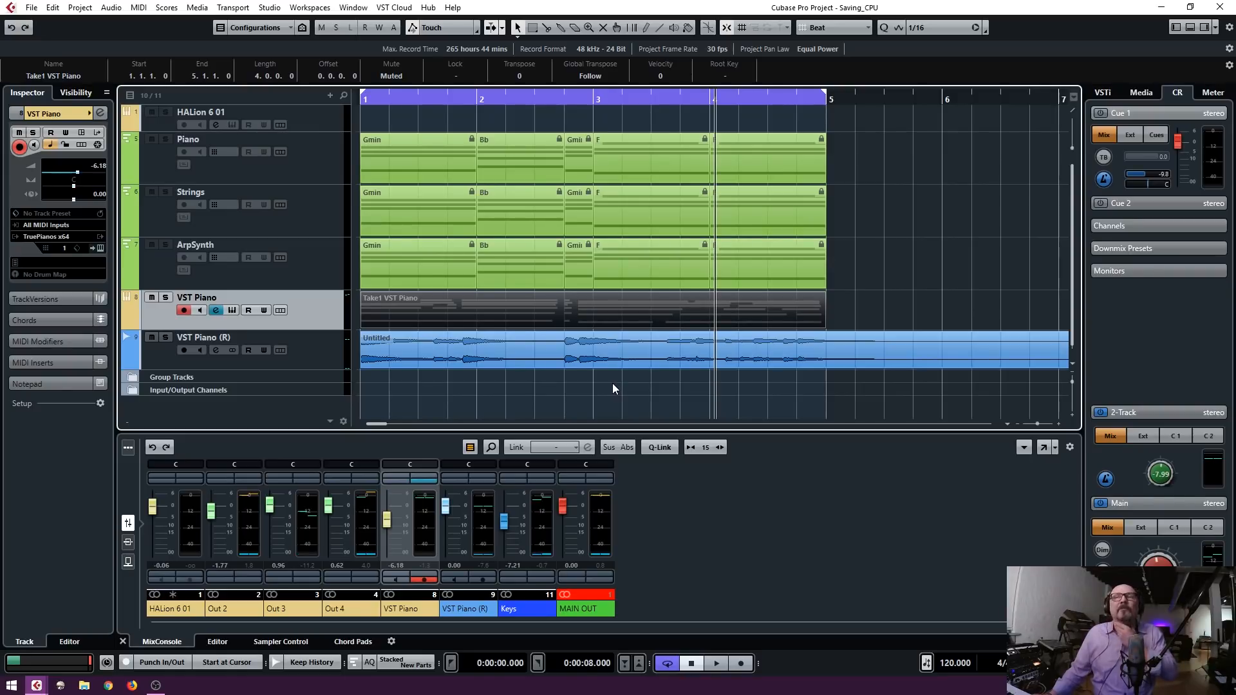
# Select the VST Piano (R) track, open Export Audio Mixdown, and choose the VST Piano instrument track as the channel to export
pyautogui.rightClick(323, 357)
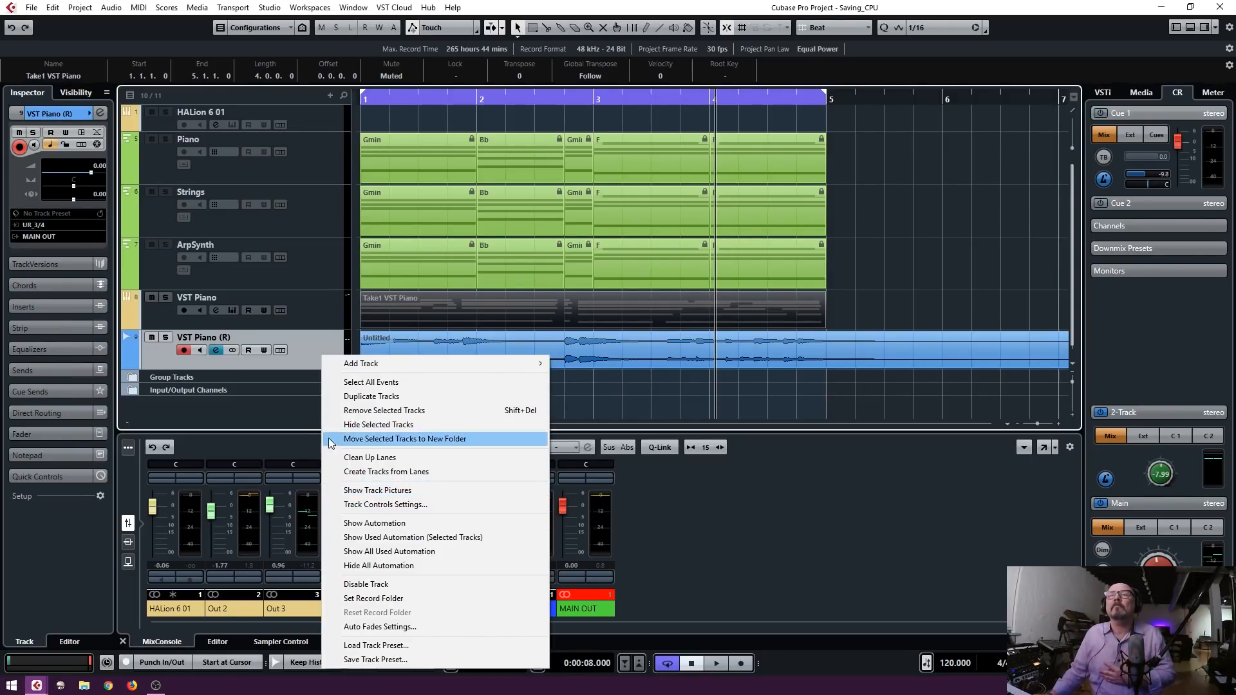
pyautogui.click(309, 351)
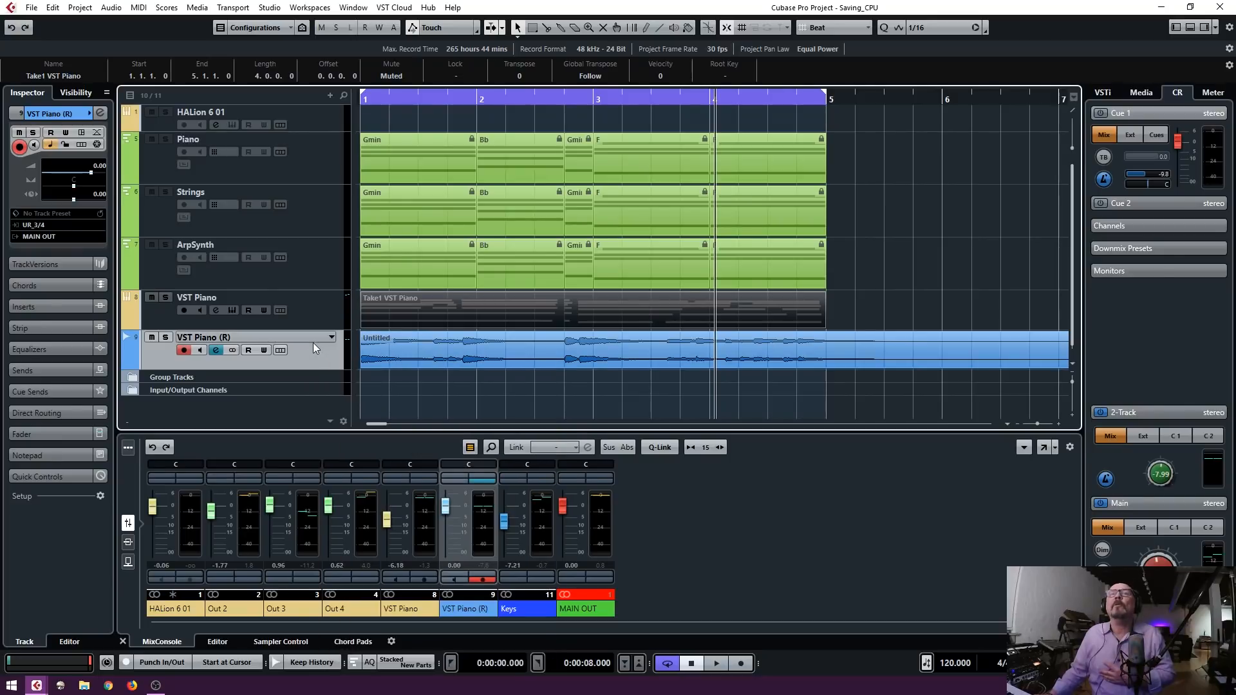
pyautogui.click(31, 7)
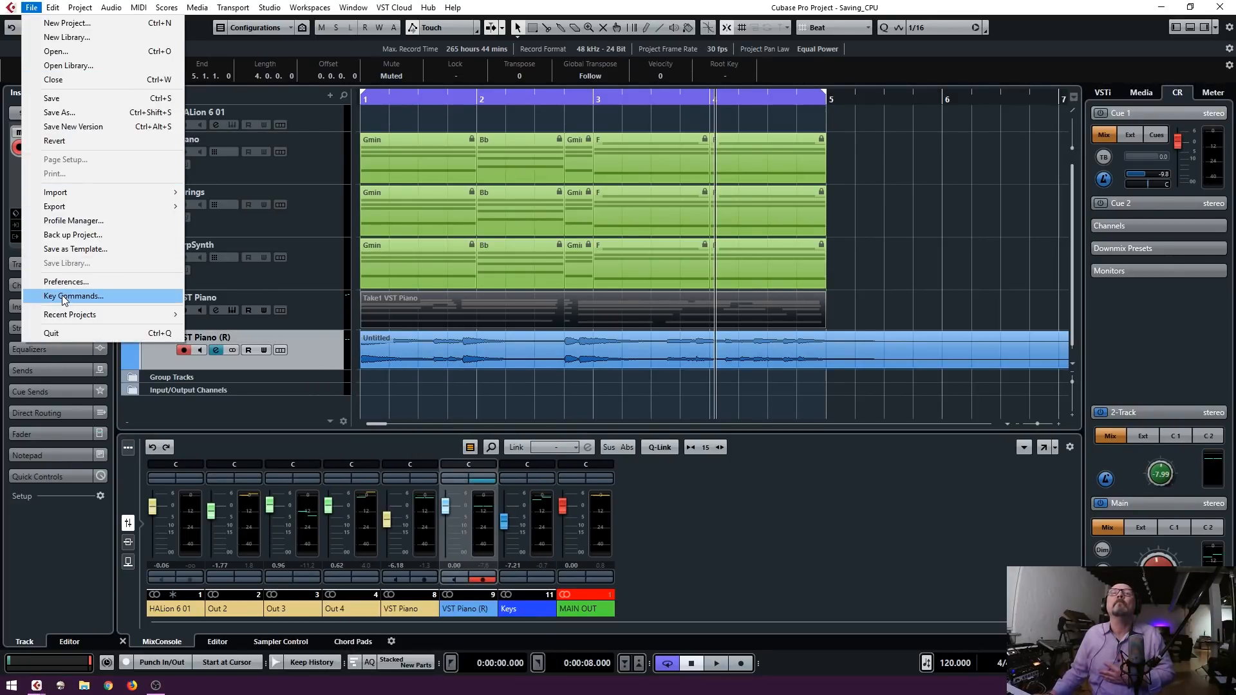
pyautogui.moveTo(72, 207)
pyautogui.click(213, 206)
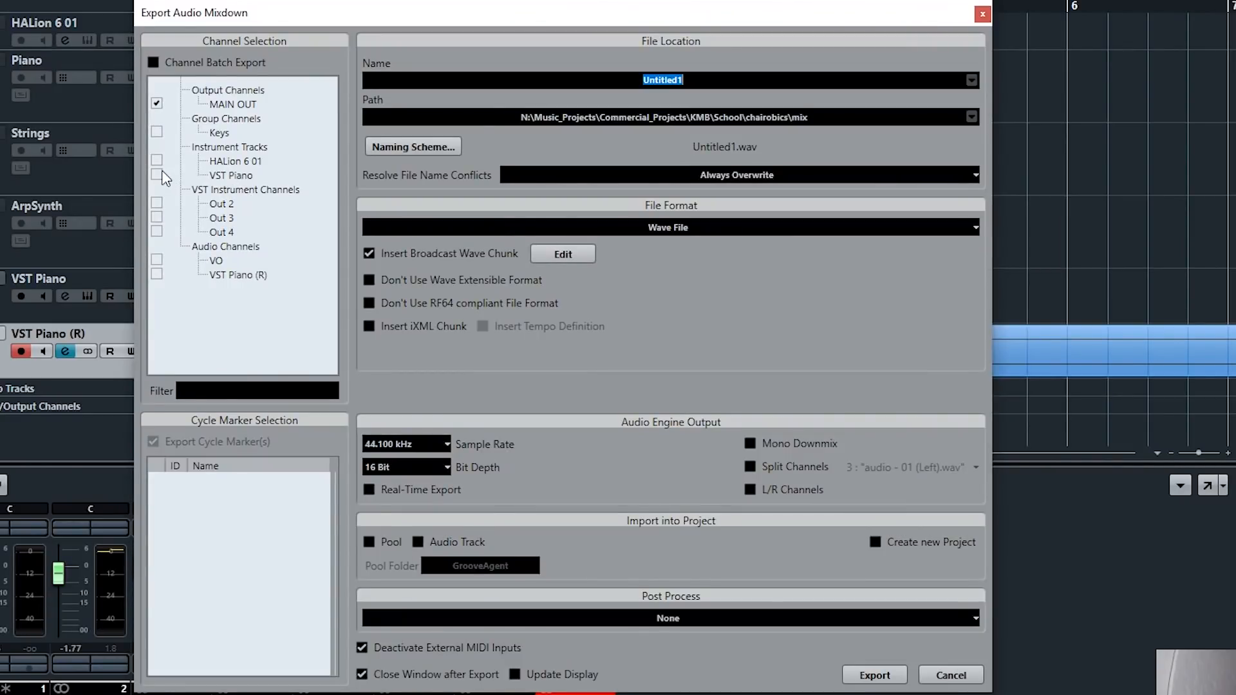
pyautogui.click(161, 174)
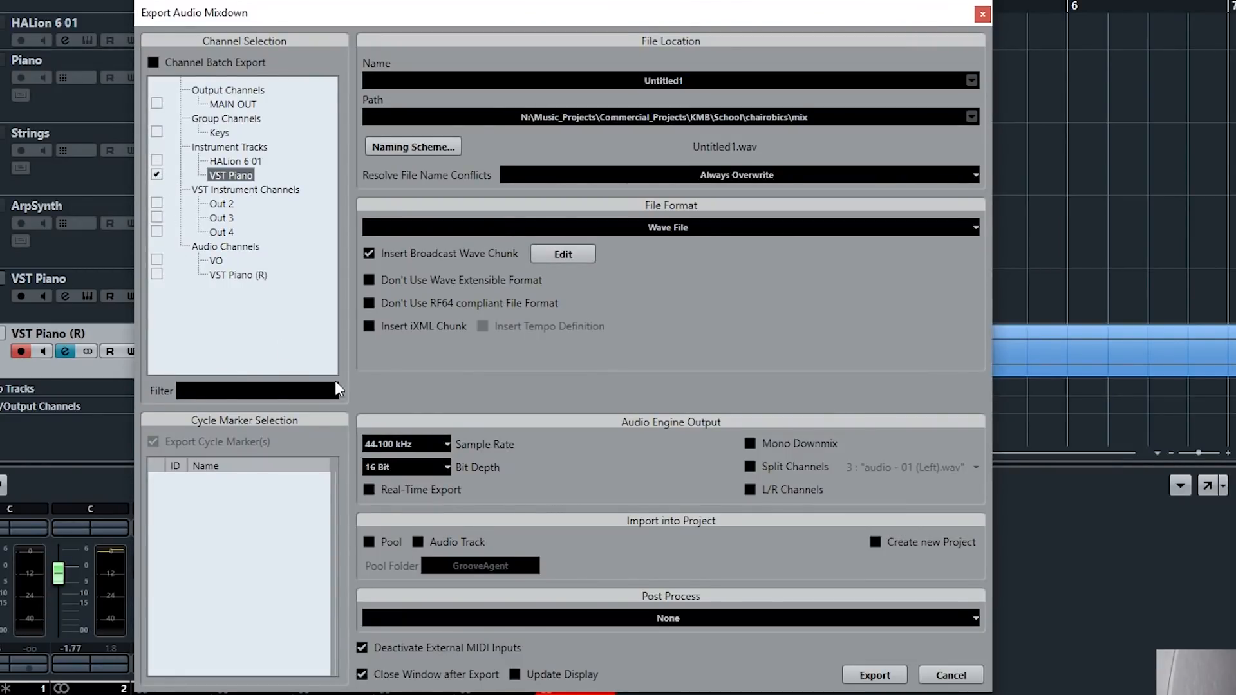
# Set the mixdown's bit depth to 24 Bit and its sample rate to 48.000 kHz
pyautogui.click(412, 467)
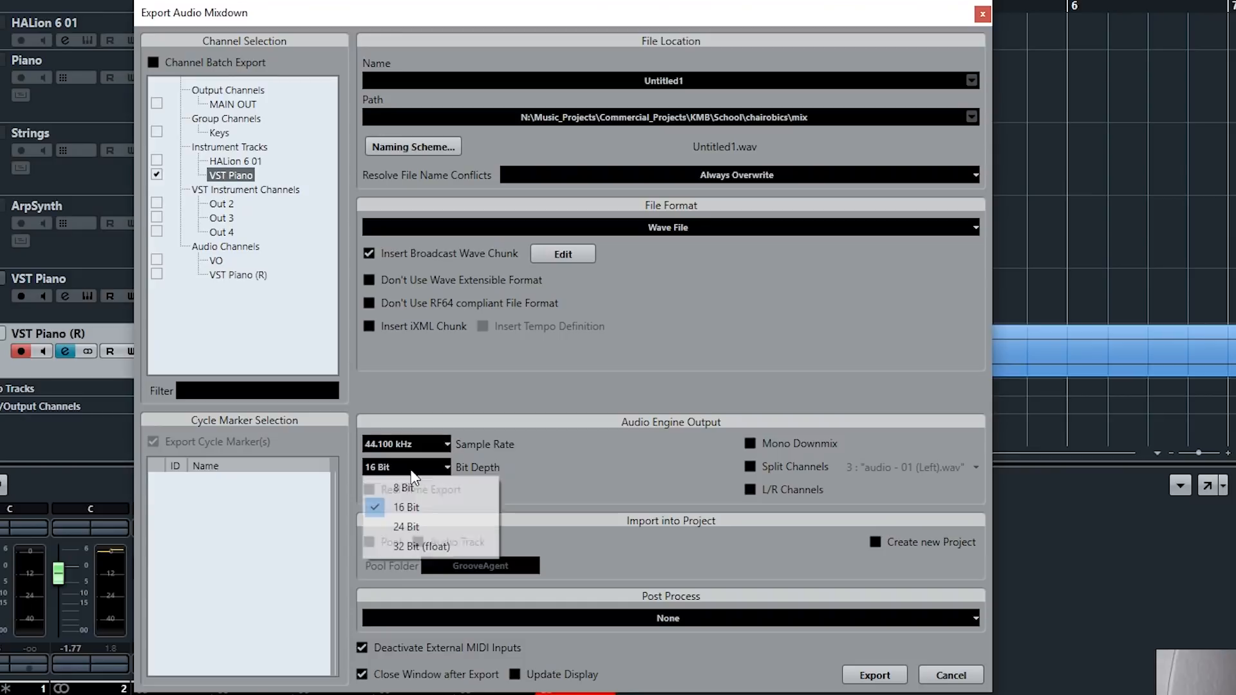
pyautogui.click(415, 526)
pyautogui.click(406, 444)
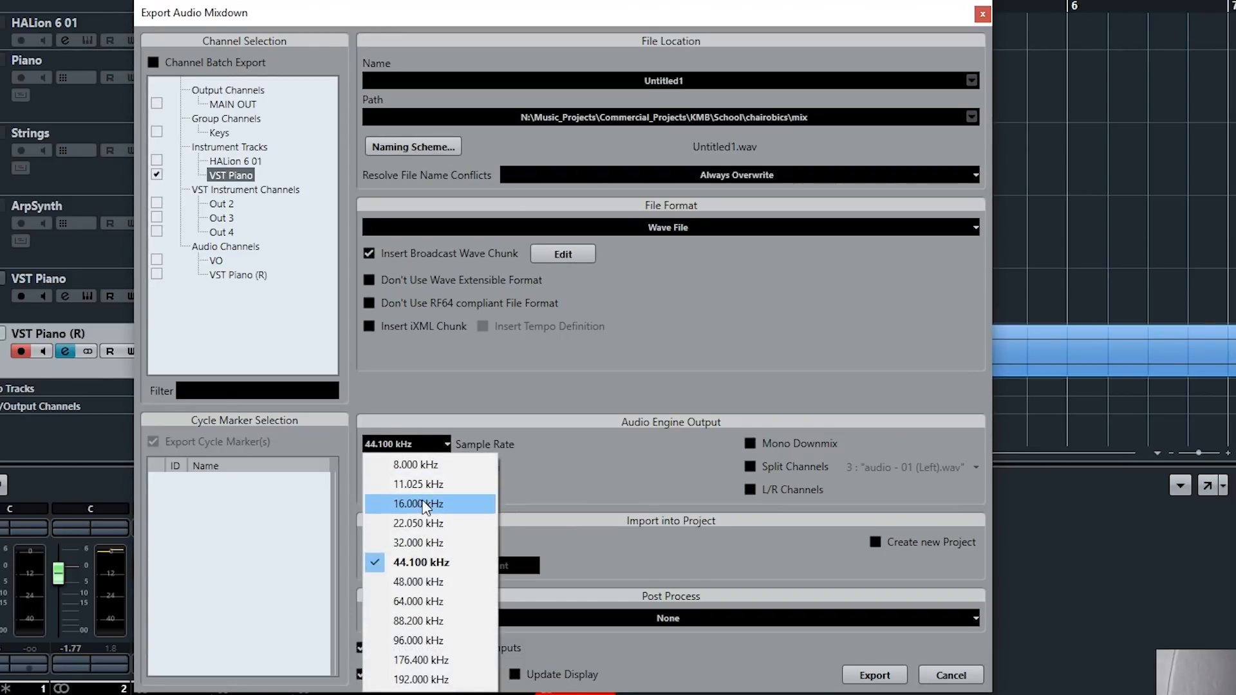
pyautogui.click(420, 583)
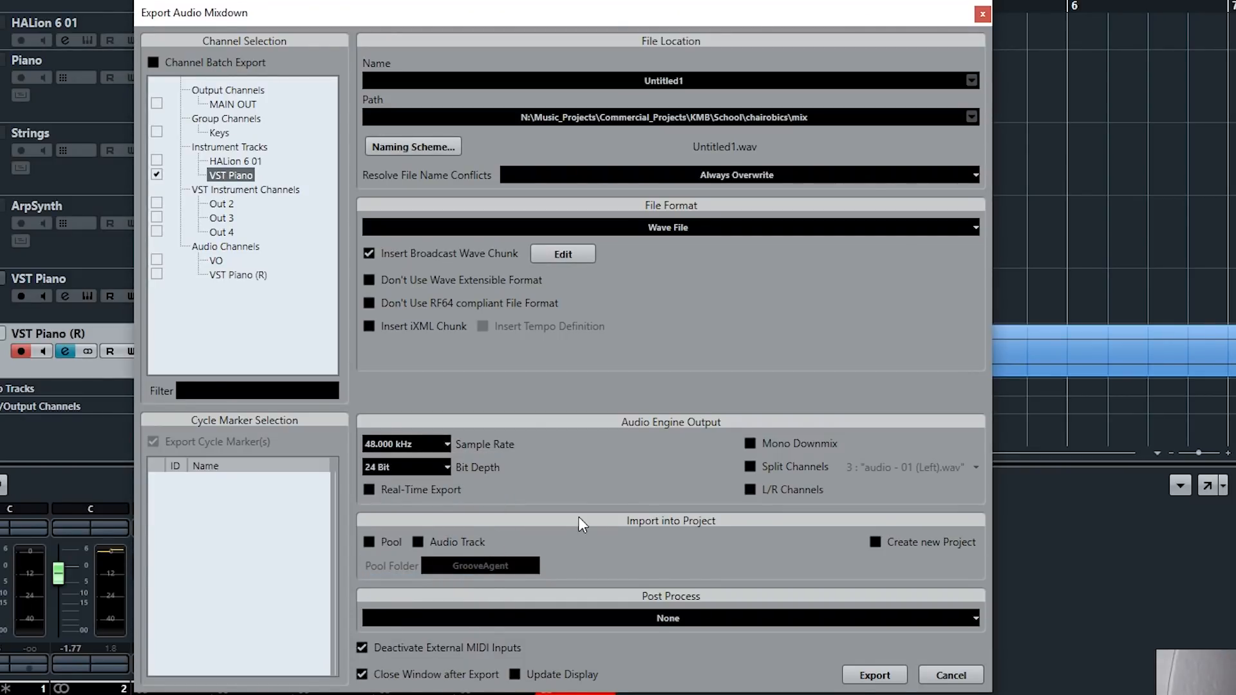
# Enable importing the mixdown into the project as an audio track and name the pool folder Rendered Piano
pyautogui.click(426, 547)
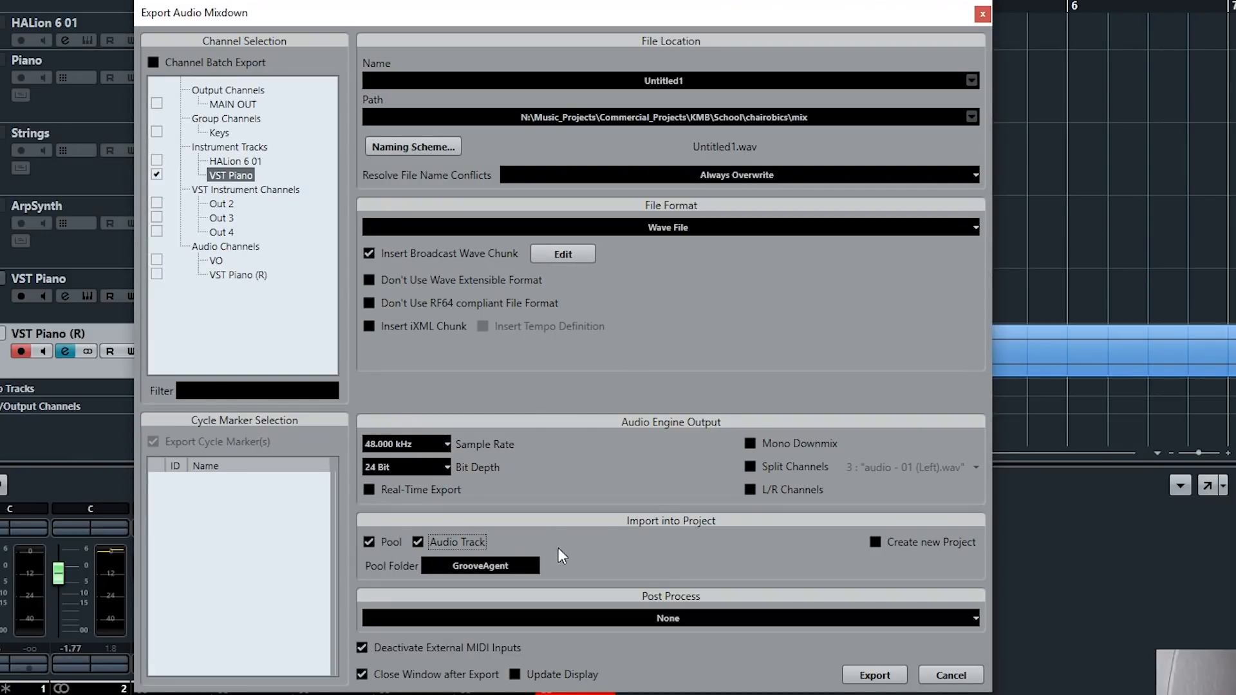
pyautogui.click(496, 569)
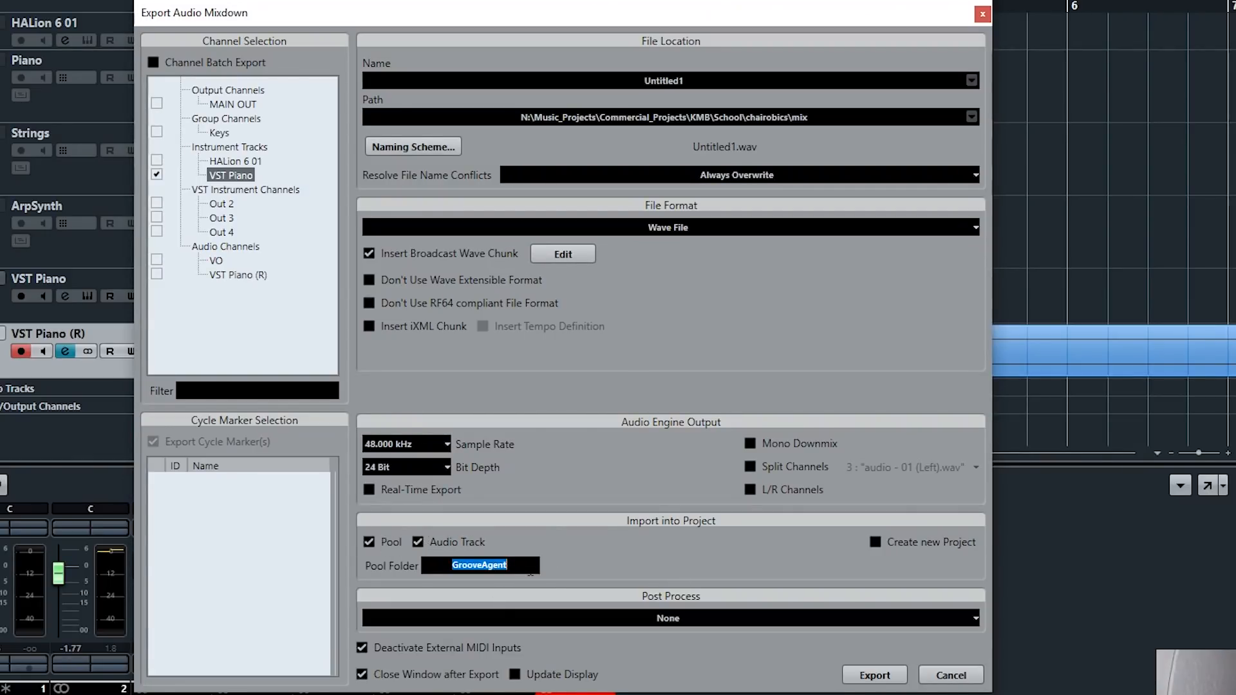
pyautogui.press('BackSpace')
pyautogui.write('P')
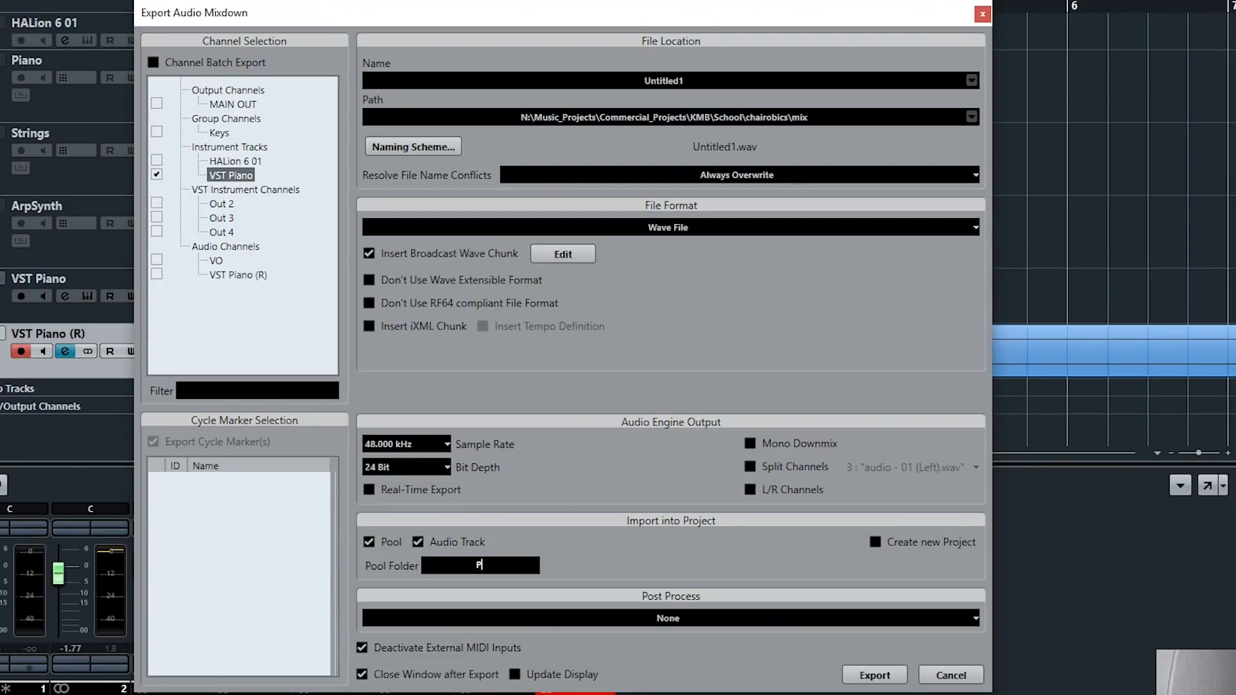
pyautogui.write('iano')
pyautogui.press('Home')
pyautogui.write('Rendered')
# Export the mixdown, import it with Copy File to Working Directory enabled, and select the imported audio event
pyautogui.click(878, 679)
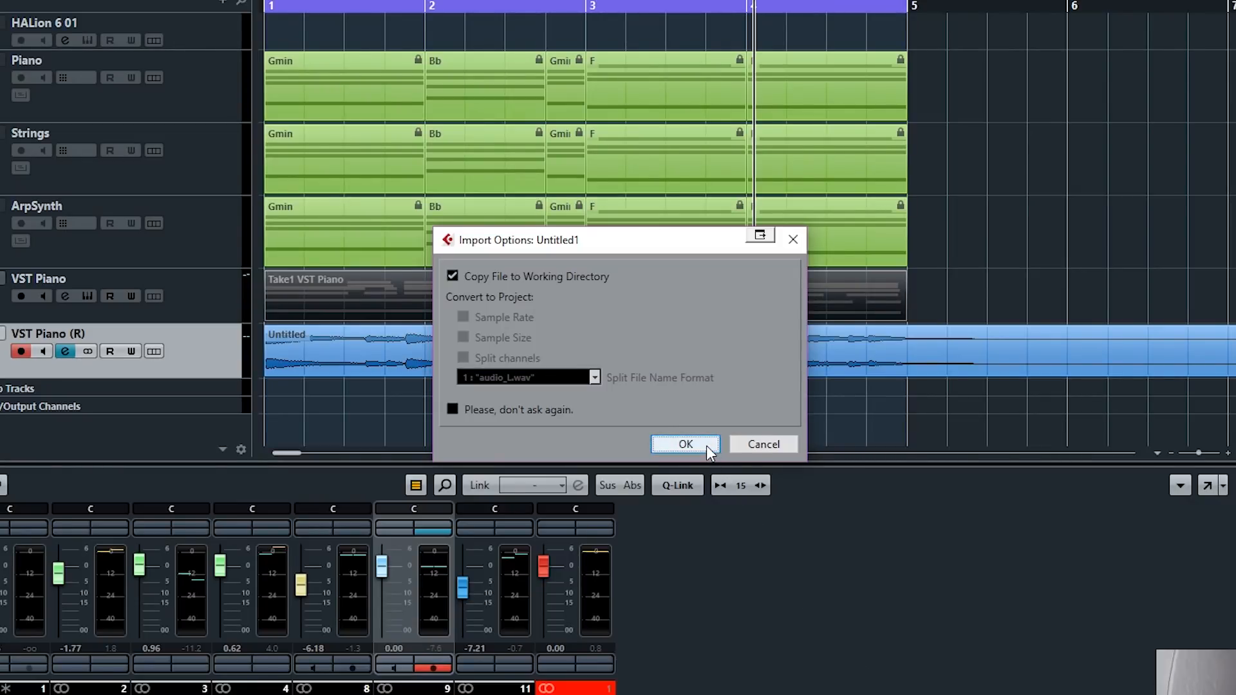
pyautogui.click(711, 444)
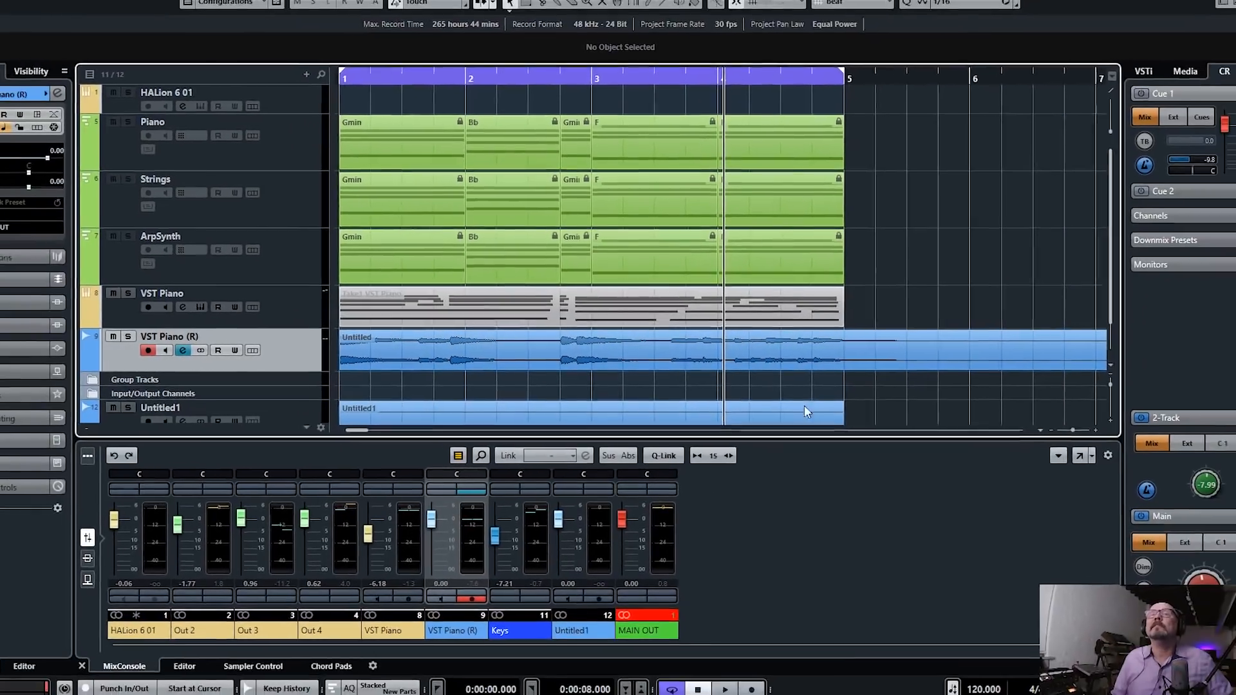
pyautogui.scroll(-2, 828, 399)
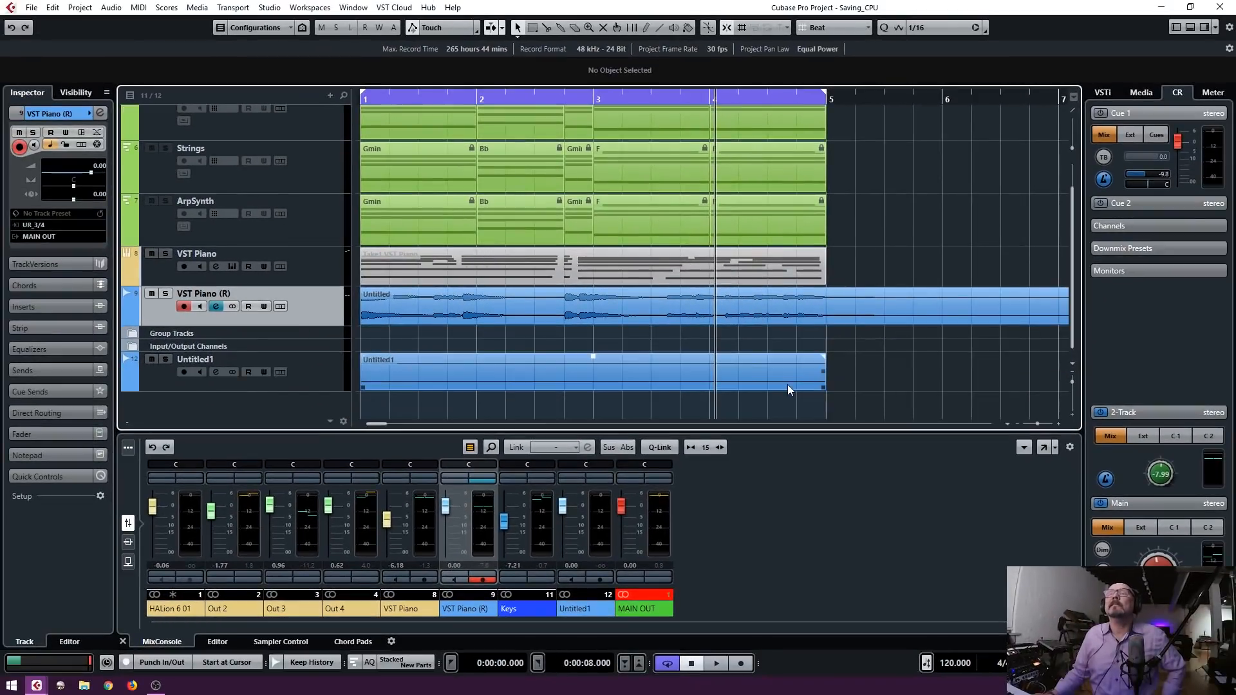
pyautogui.click(505, 384)
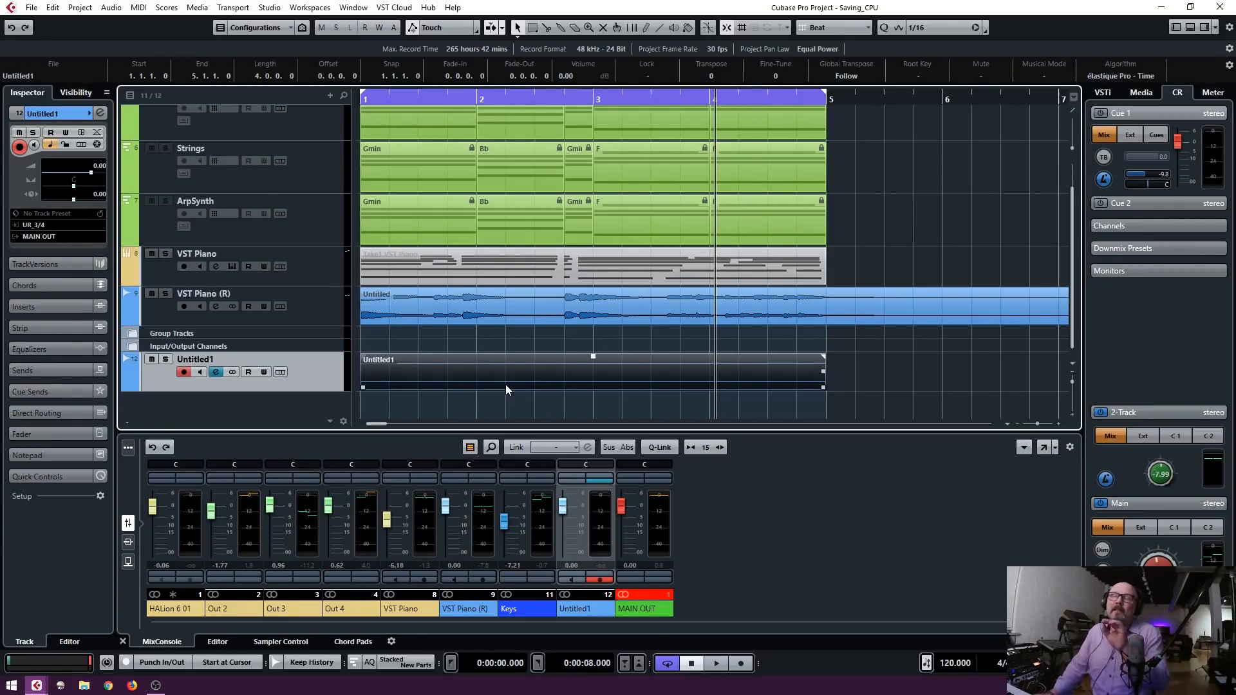
pyautogui.rightClick(336, 382)
pyautogui.press('Escape')
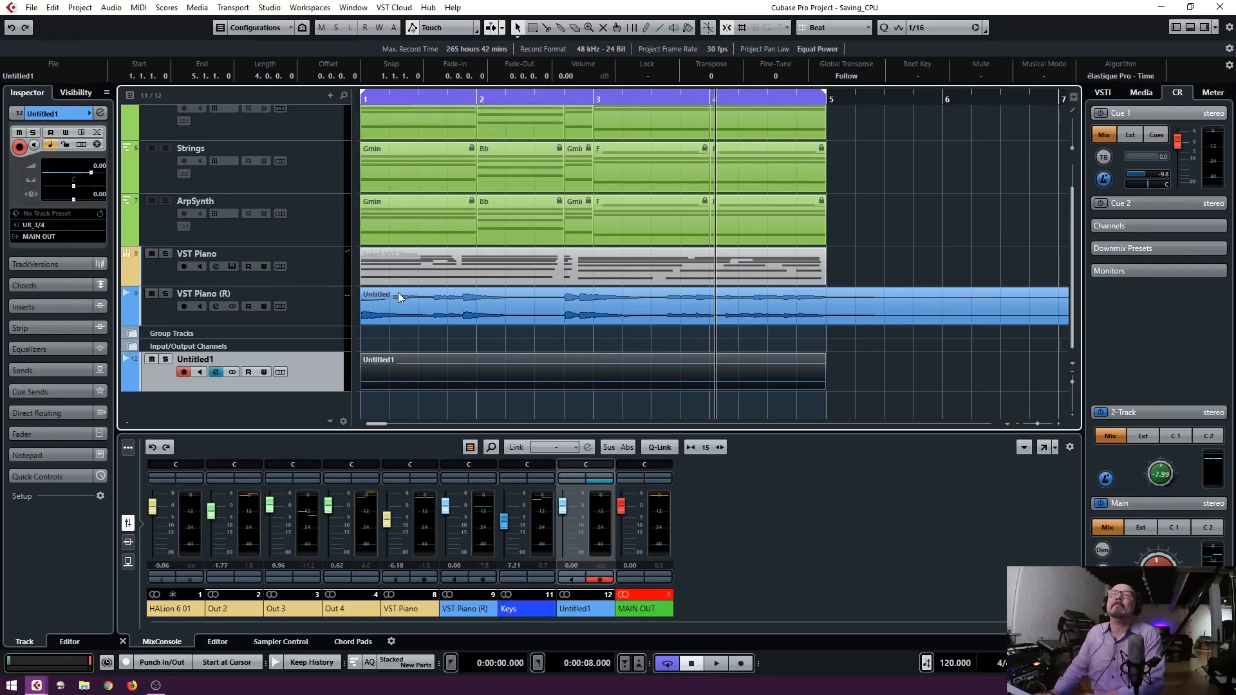
# Delete the imported Untitled1 audio track and unmute the Take1 VST Piano part on the VST Piano track
pyautogui.press('Delete')
pyautogui.click(326, 355)
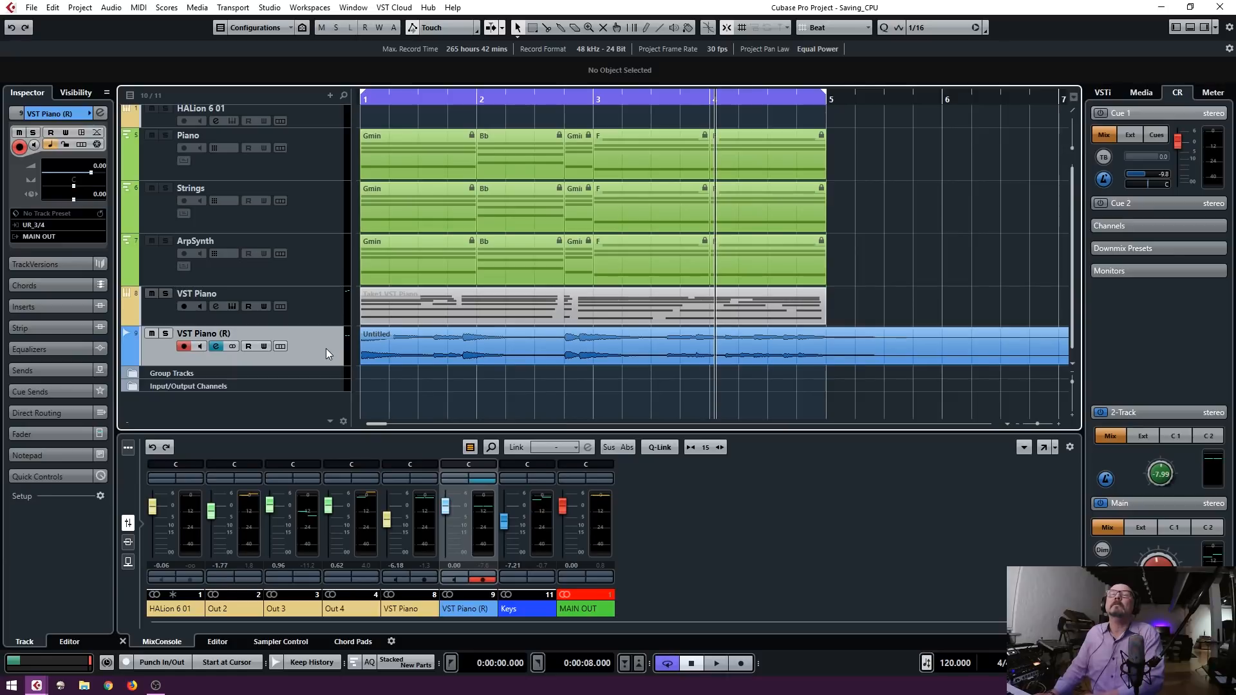
pyautogui.click(326, 313)
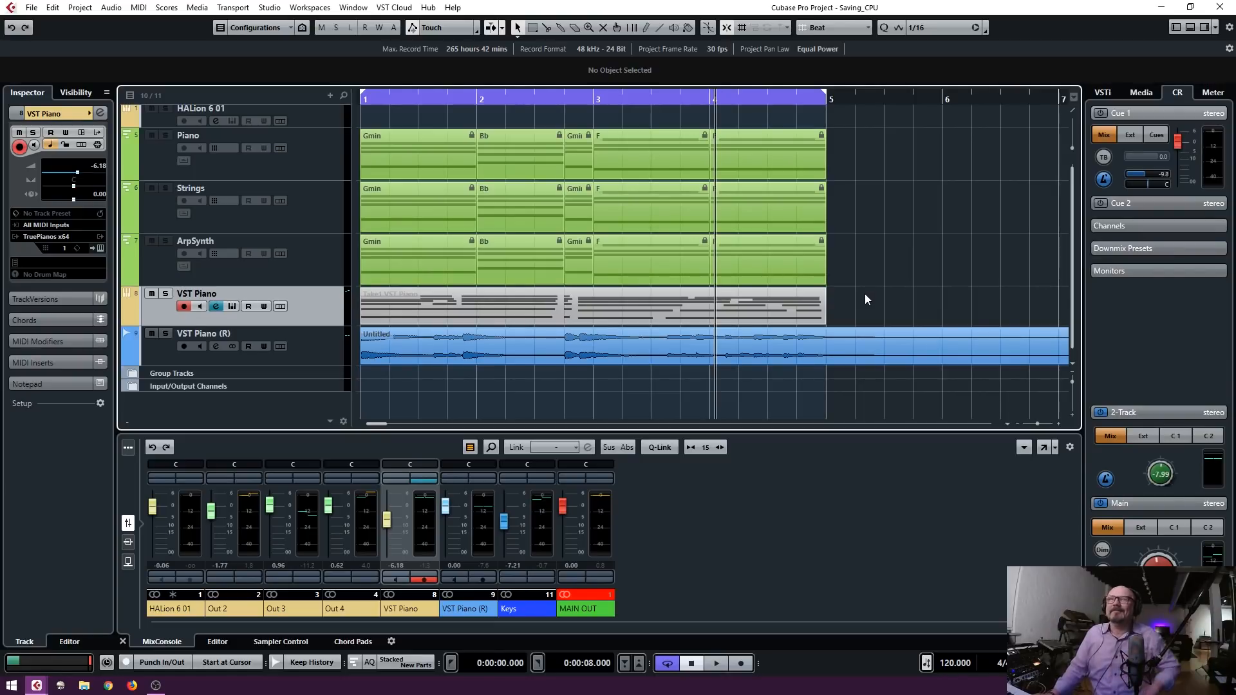
pyautogui.moveTo(872, 290); pyautogui.dragTo(385, 310)
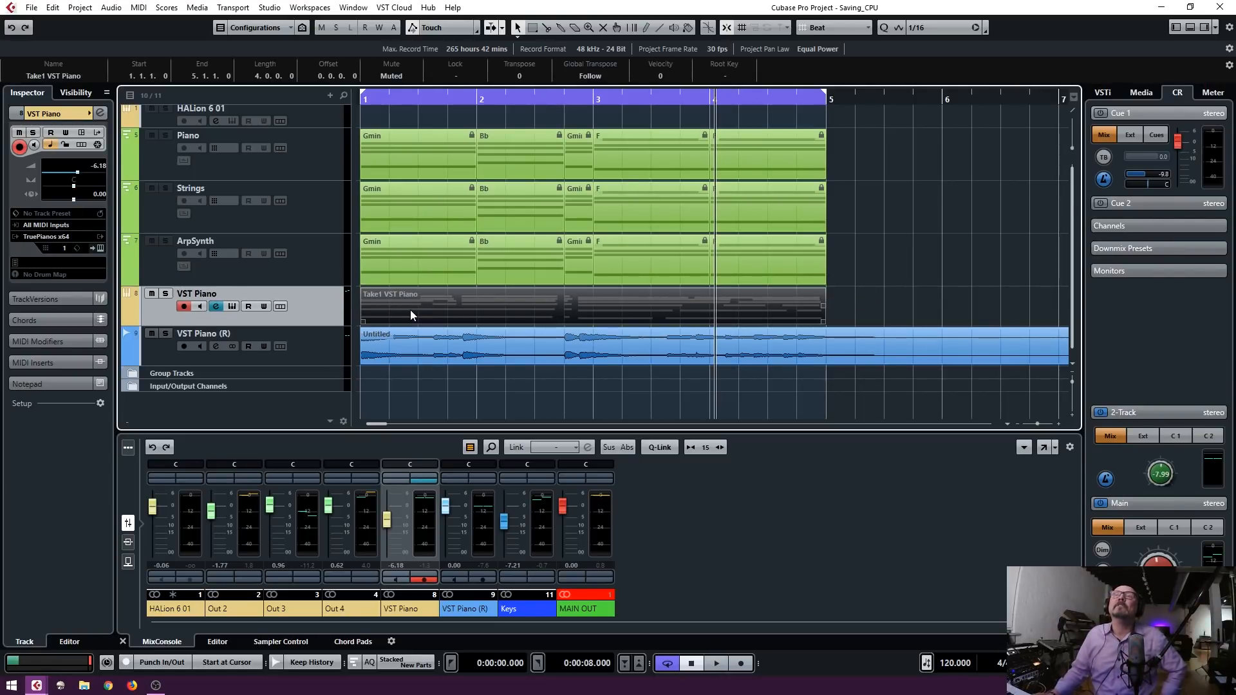
pyautogui.click(601, 27)
pyautogui.click(497, 313)
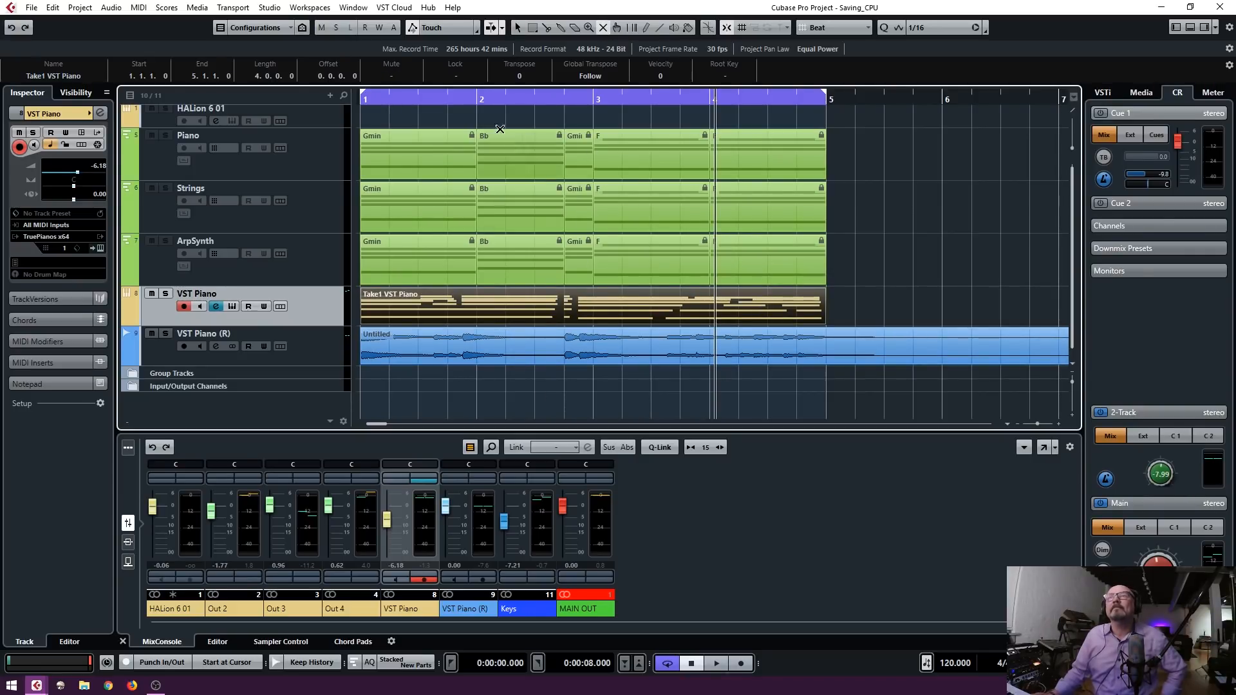
pyautogui.click(516, 27)
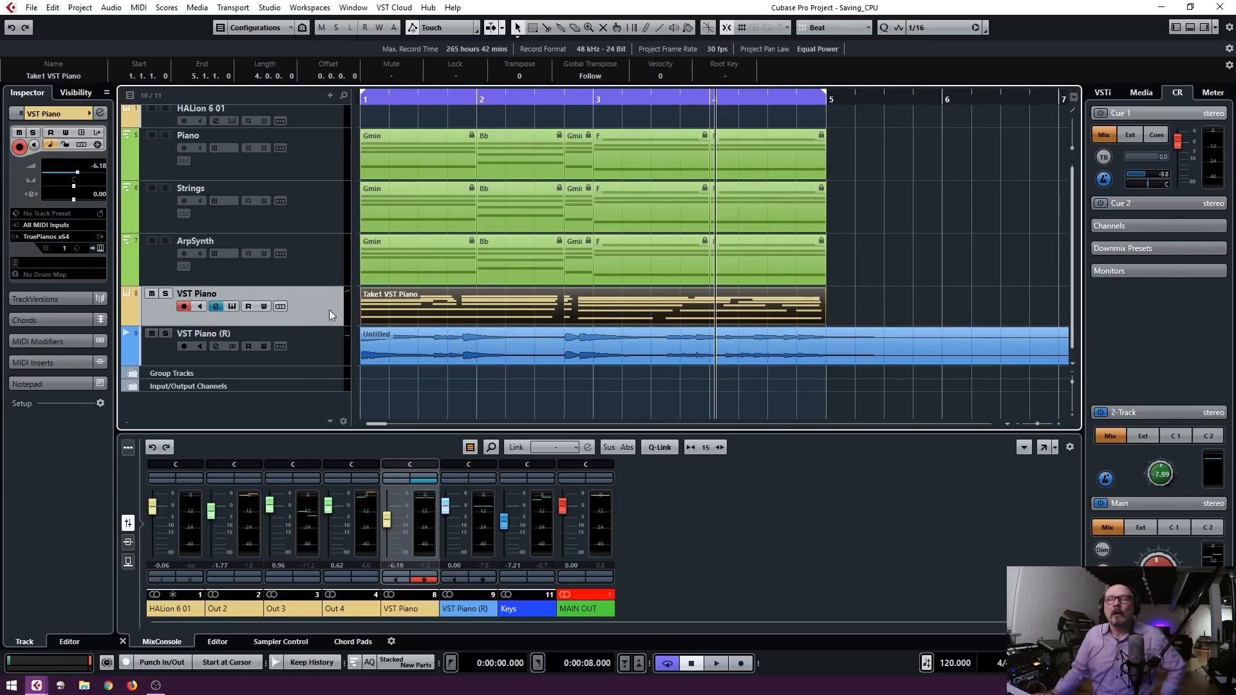
pyautogui.hotkey('ctrl', 'shift', 'e')
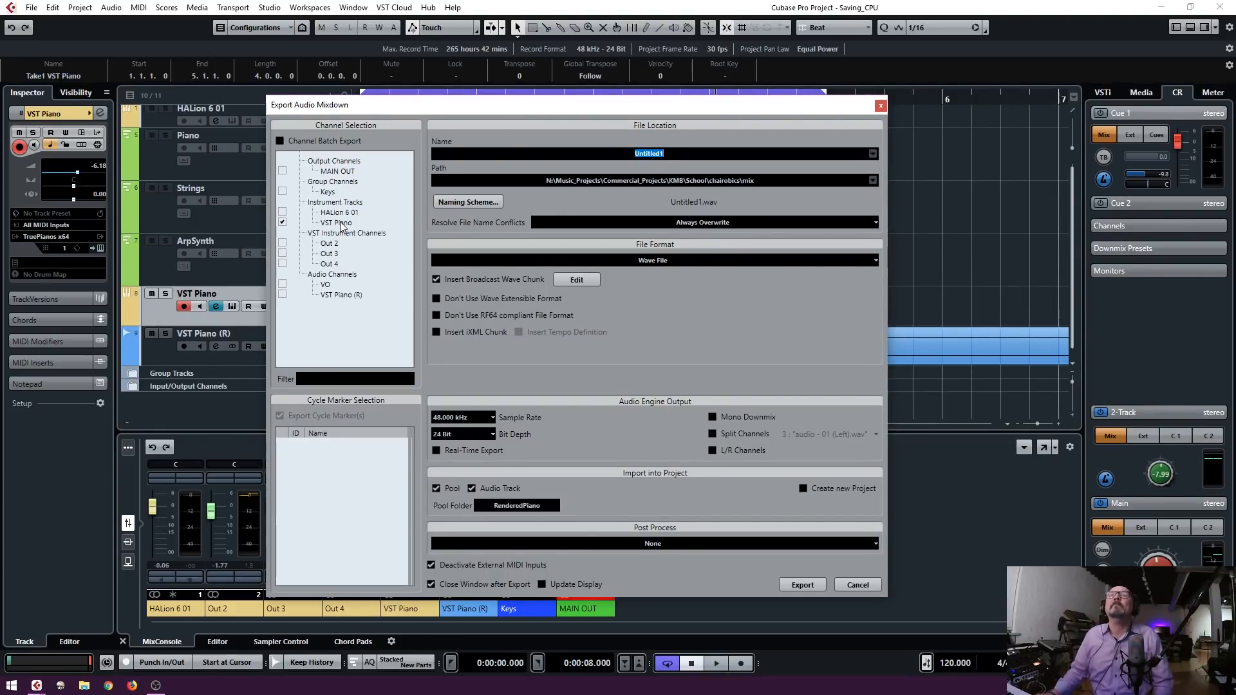
pyautogui.click(281, 141)
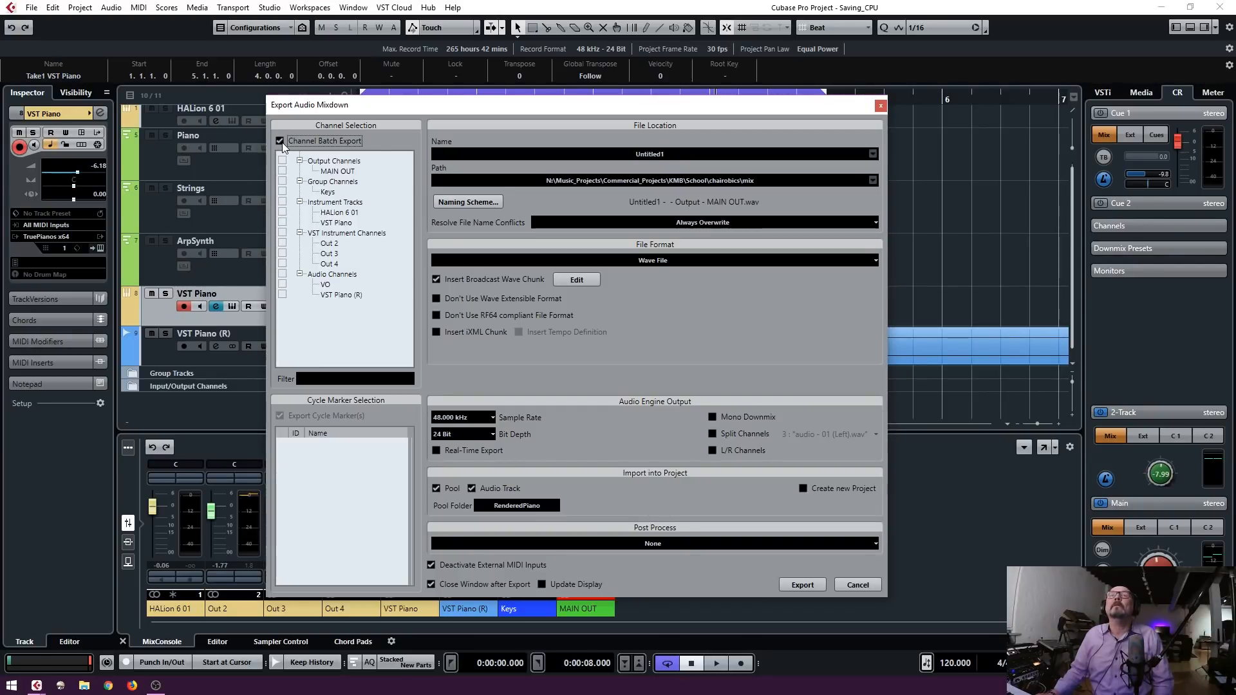
pyautogui.click(280, 141)
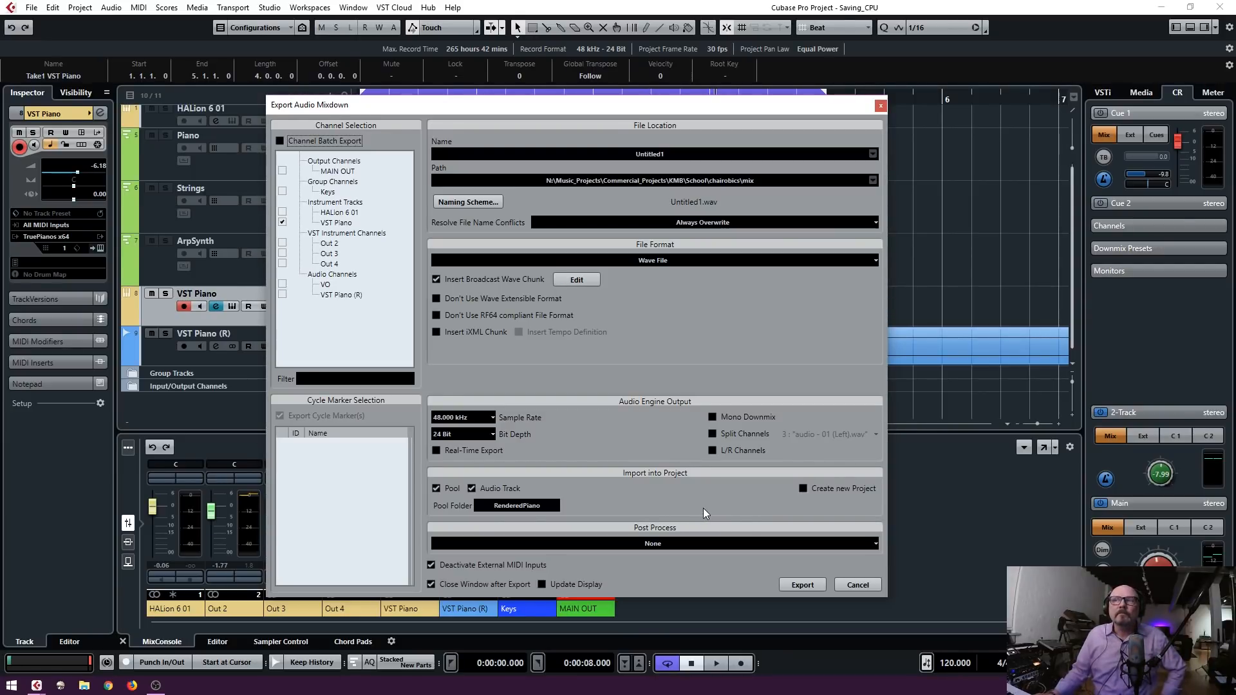
pyautogui.click(862, 585)
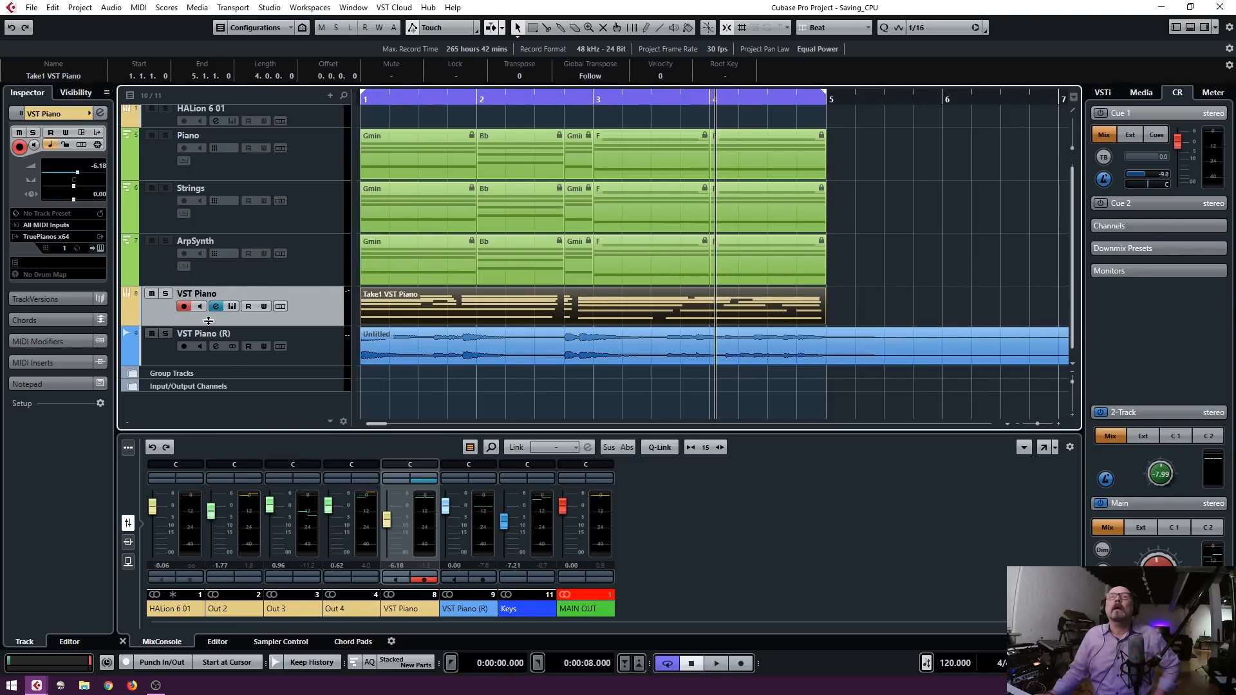
# Insert a cycle marker over the locator range from bar 1 to bar 5 and describe it as Piano
pyautogui.press('F12')
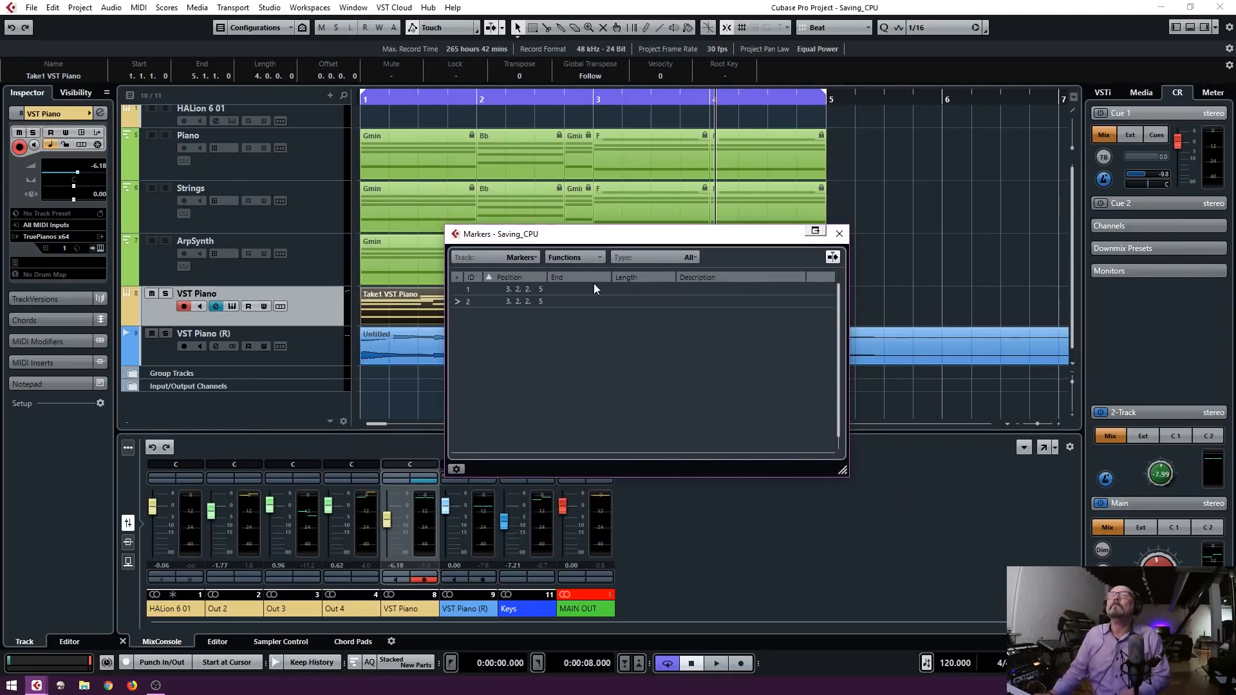
pyautogui.click(568, 256)
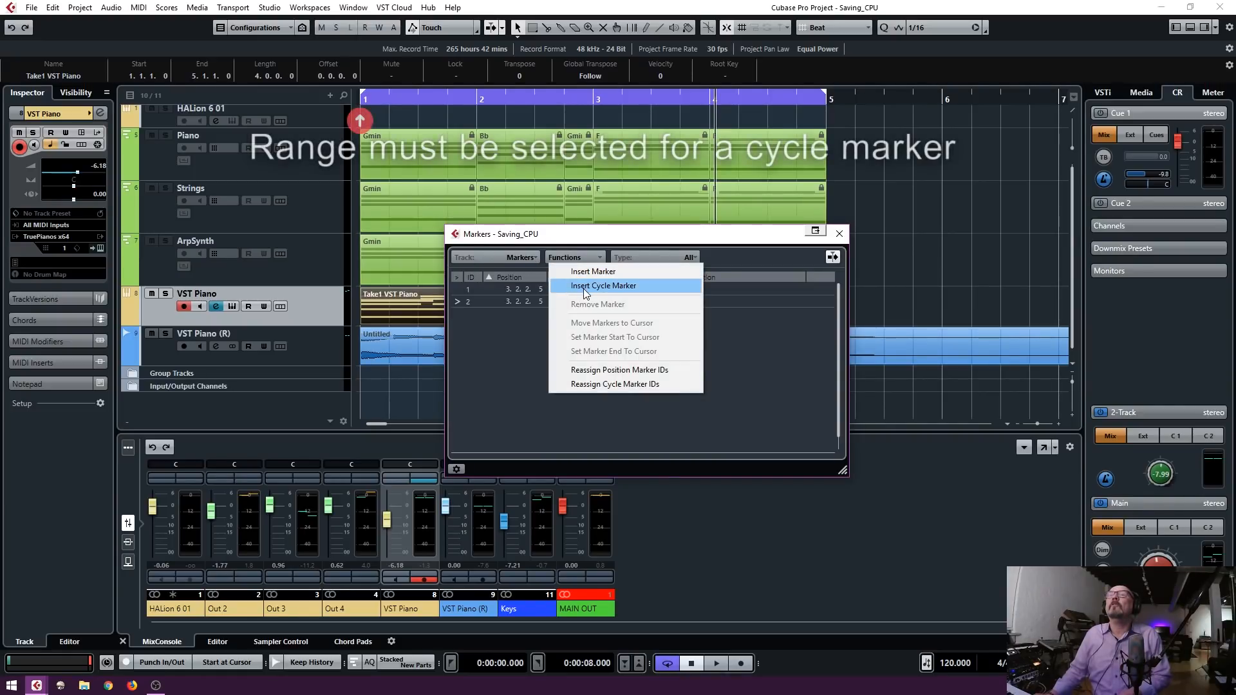
pyautogui.click(580, 285)
pyautogui.write('Pia')
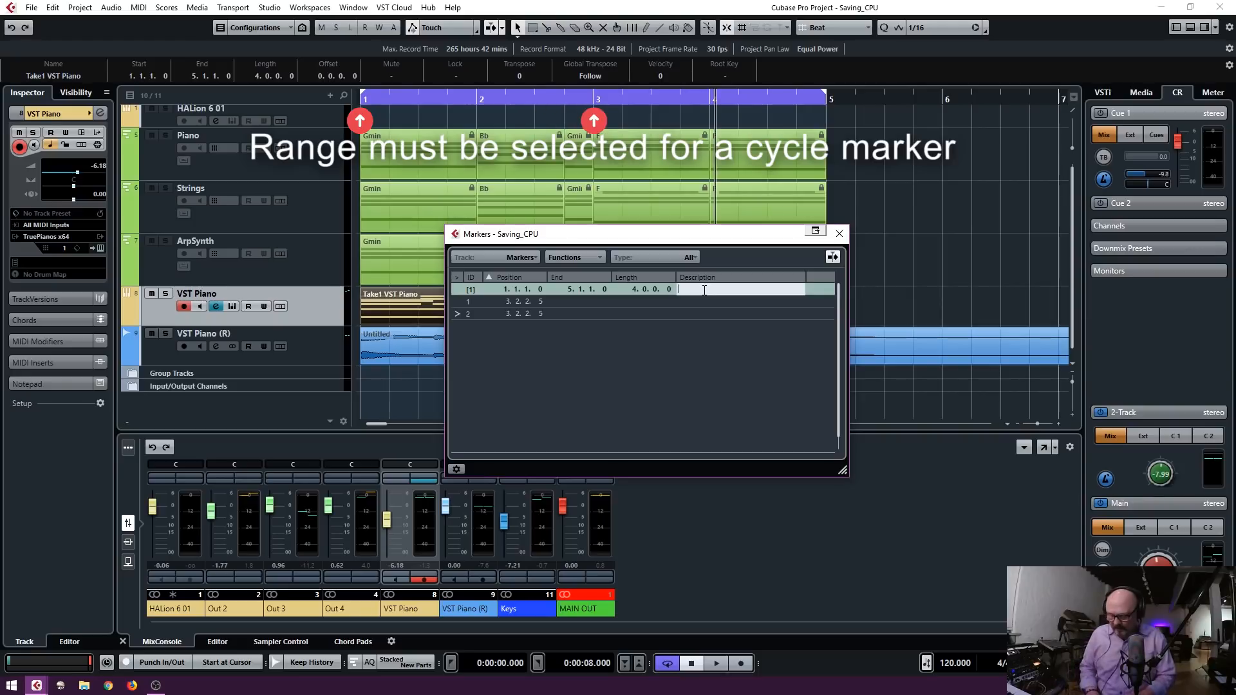
pyautogui.write('no')
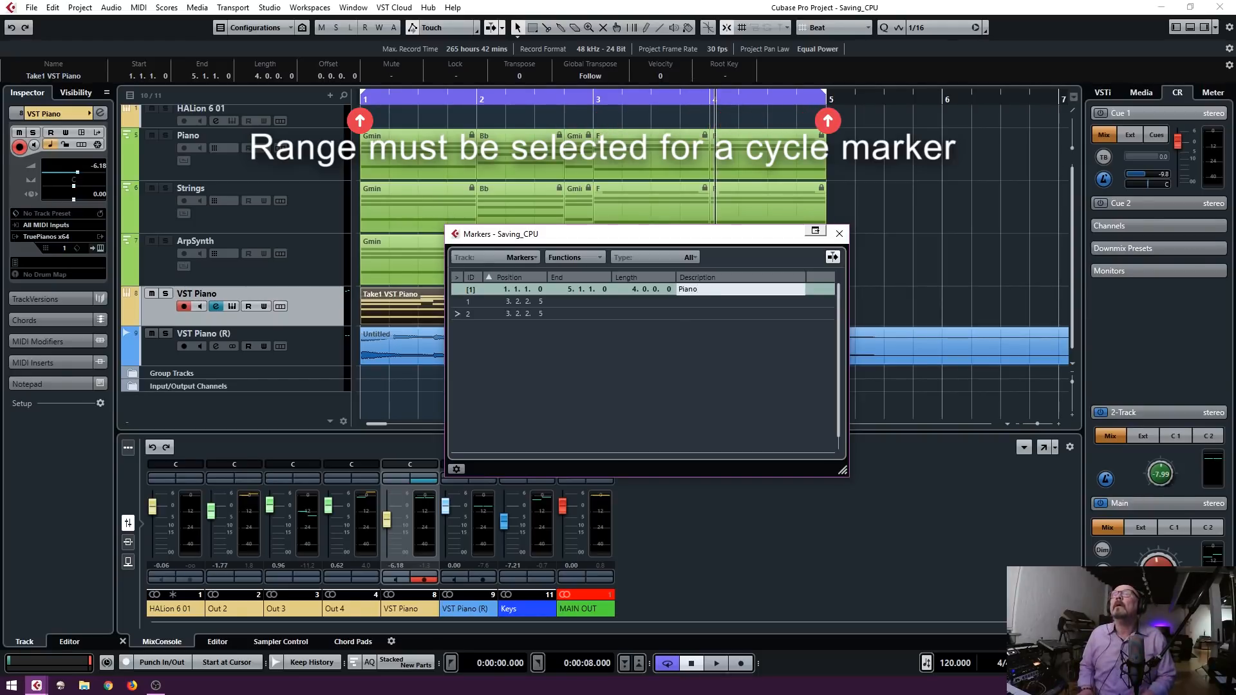
pyautogui.press('Return')
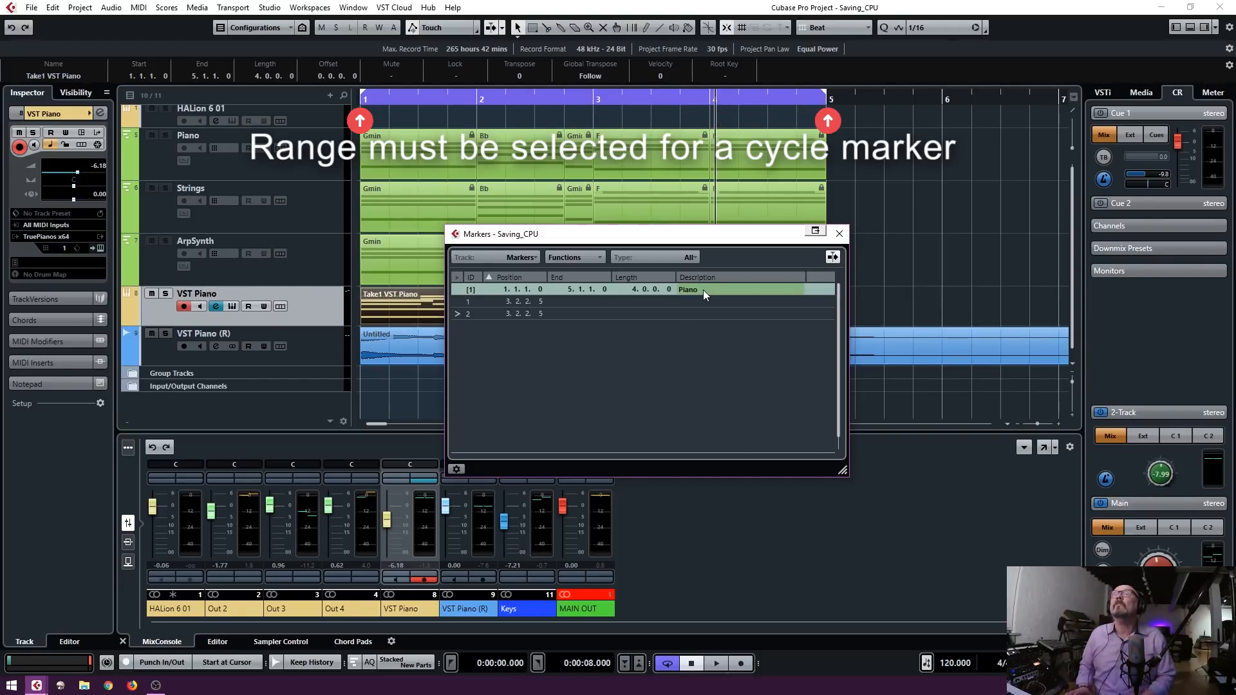
pyautogui.click(839, 235)
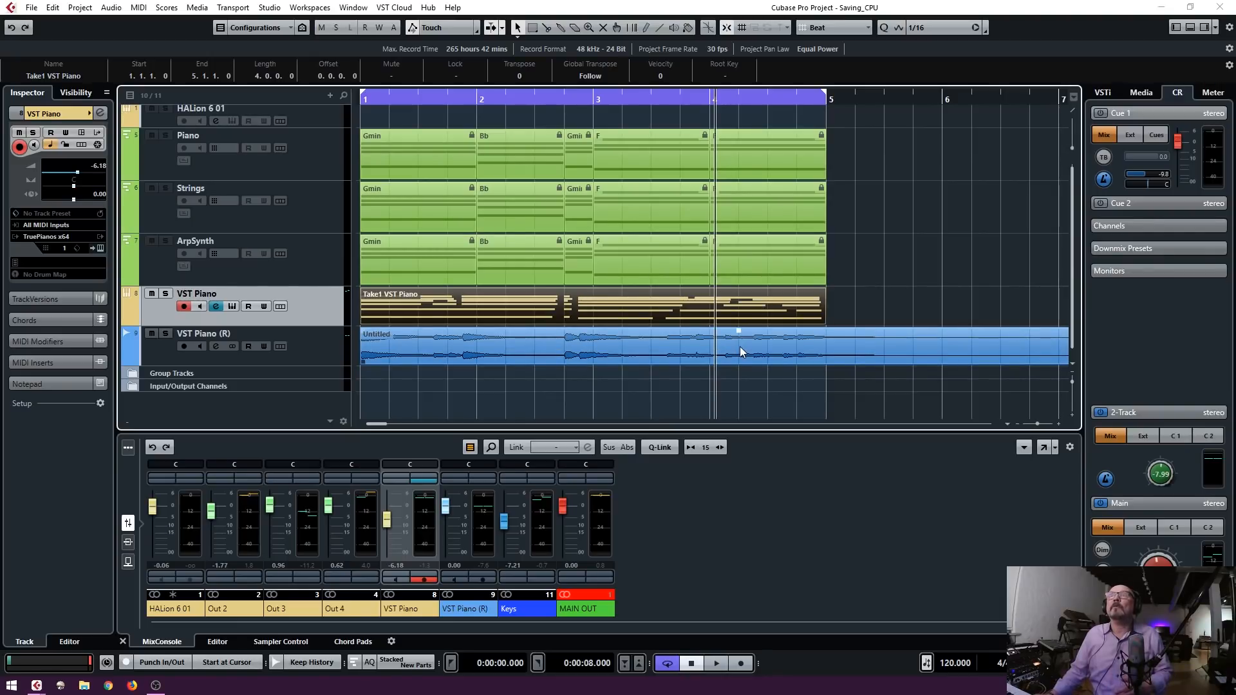
# Export the Piano cycle marker from the MAIN OUT channel and import it with Copy File to Working Directory enabled
pyautogui.hotkey('ctrl', 'shift', 'e')
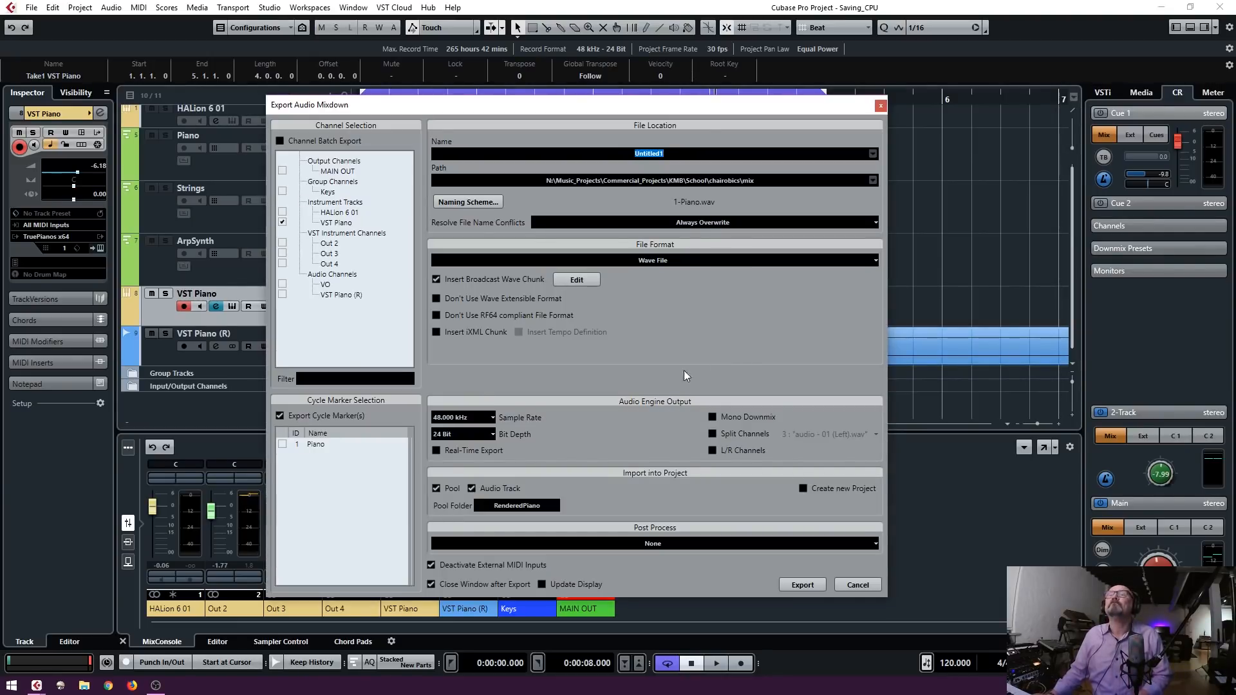
pyautogui.click(281, 444)
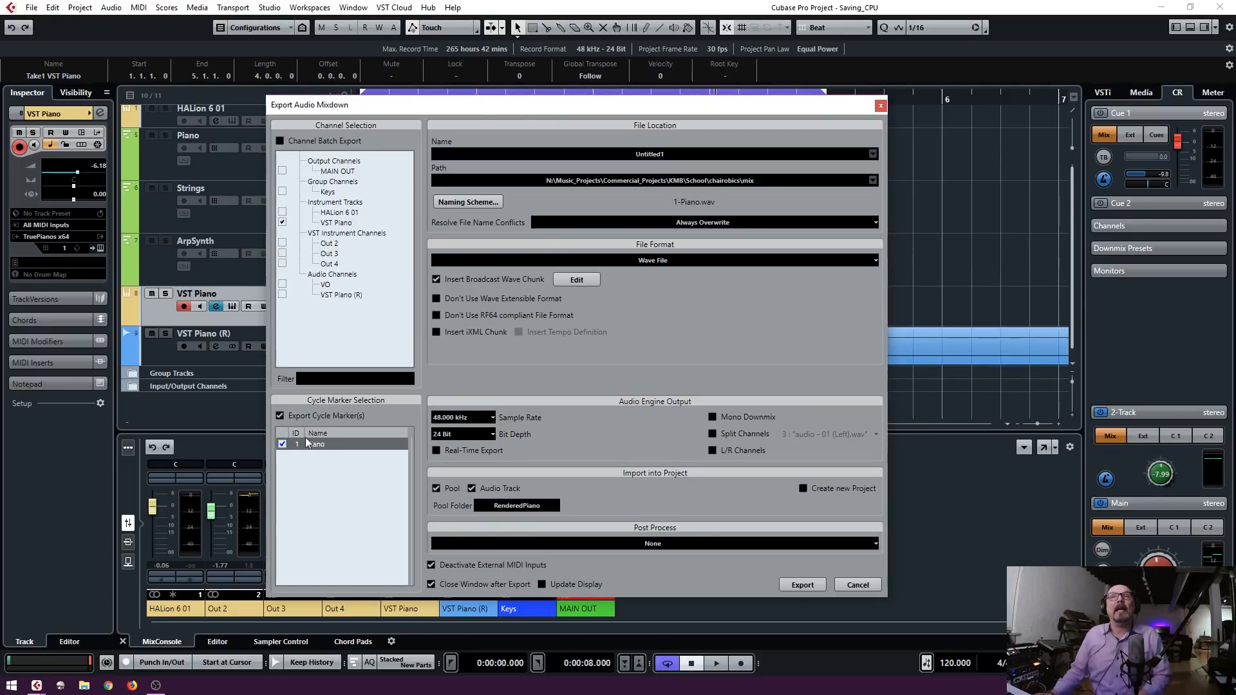
pyautogui.click(283, 170)
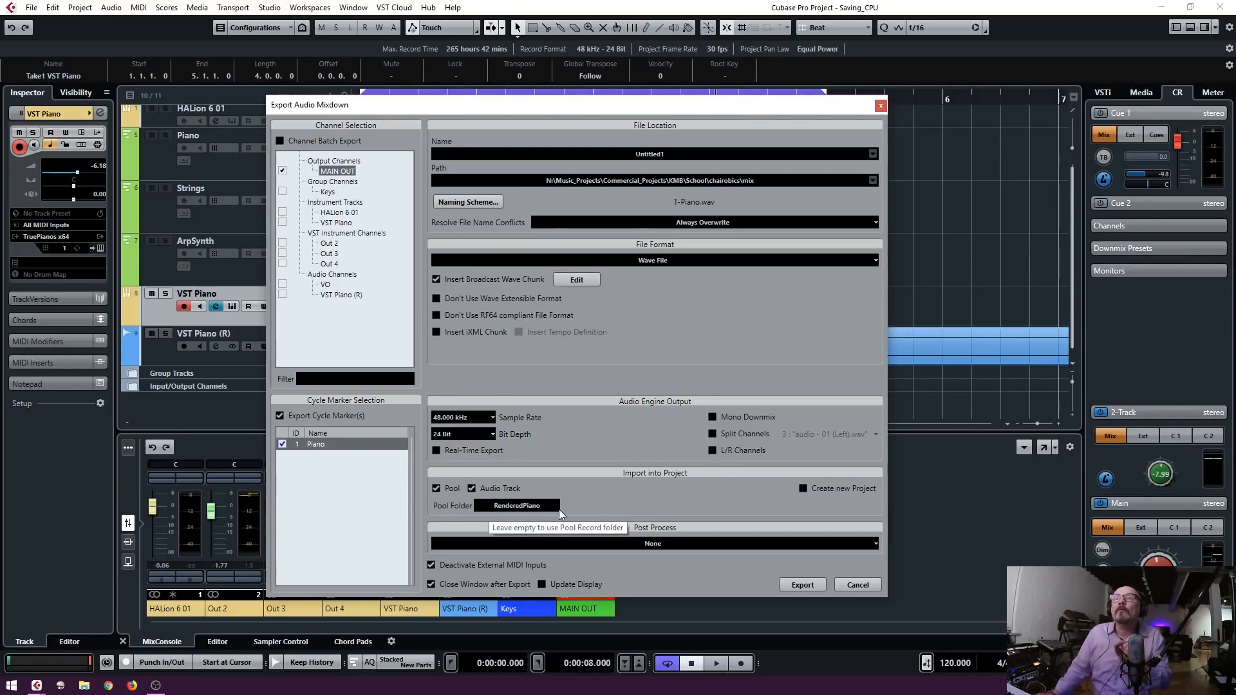
pyautogui.click(802, 584)
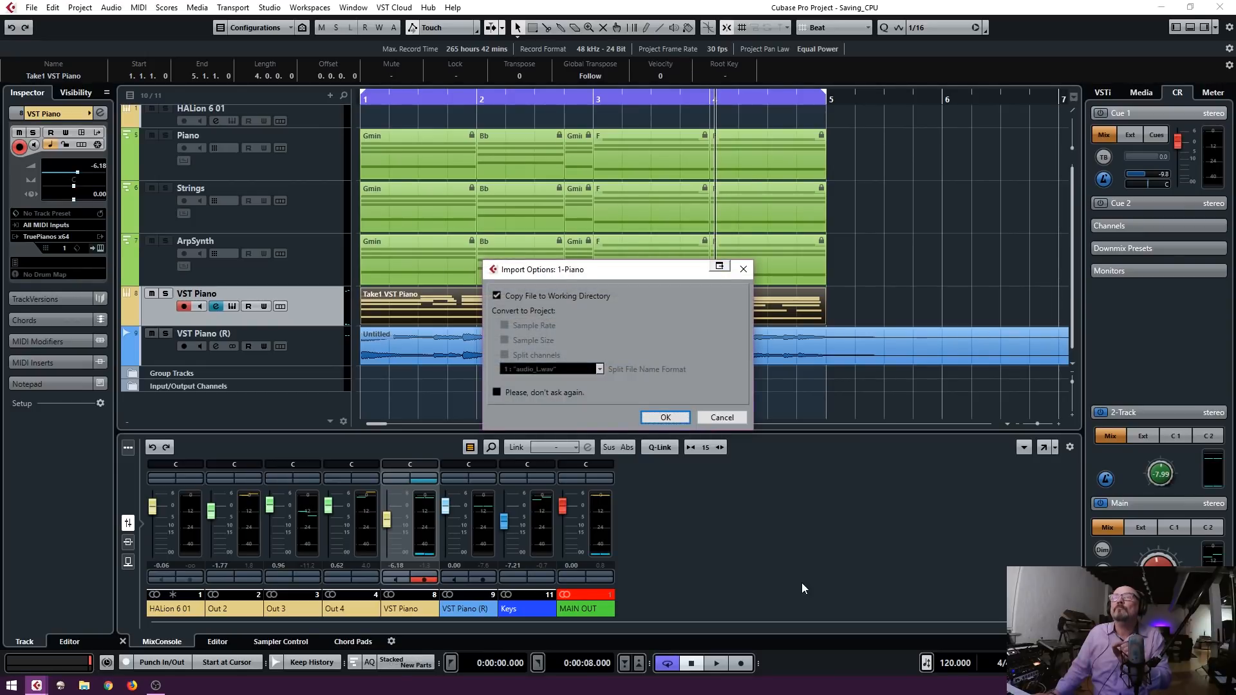
pyautogui.click(665, 417)
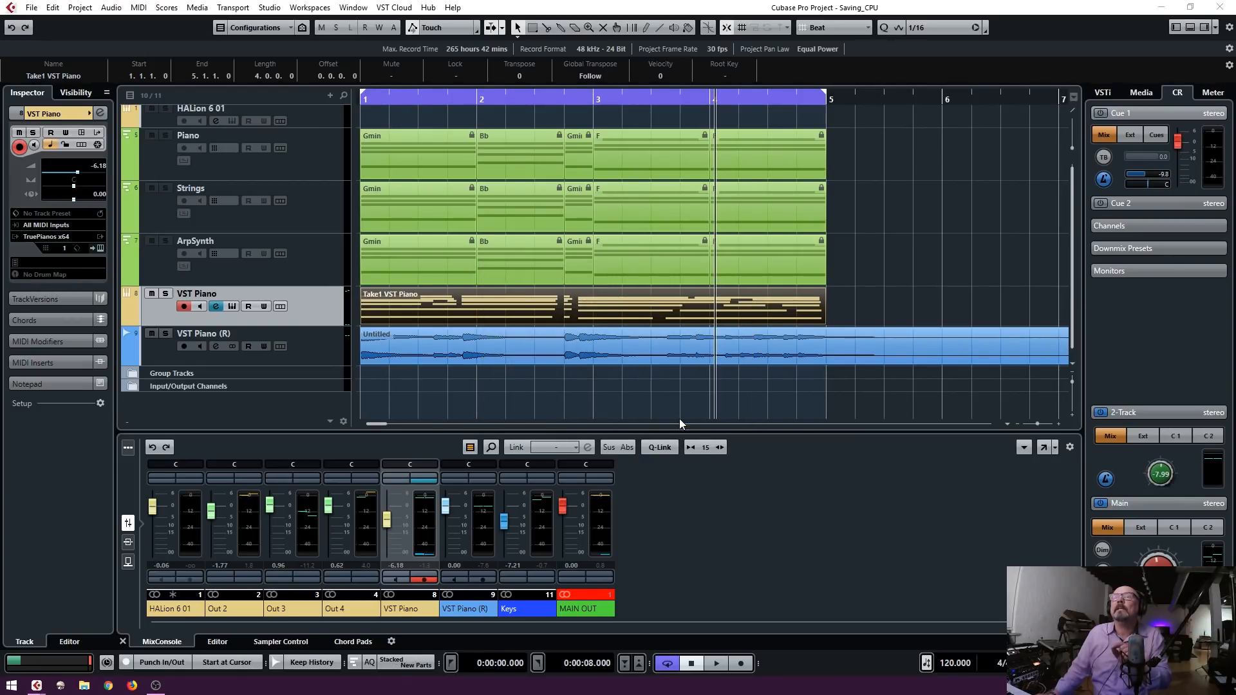
# Mute the VST Piano (R) track and lower its channel fader to -3.91 during playback
pyautogui.scroll(-1, 585, 411)
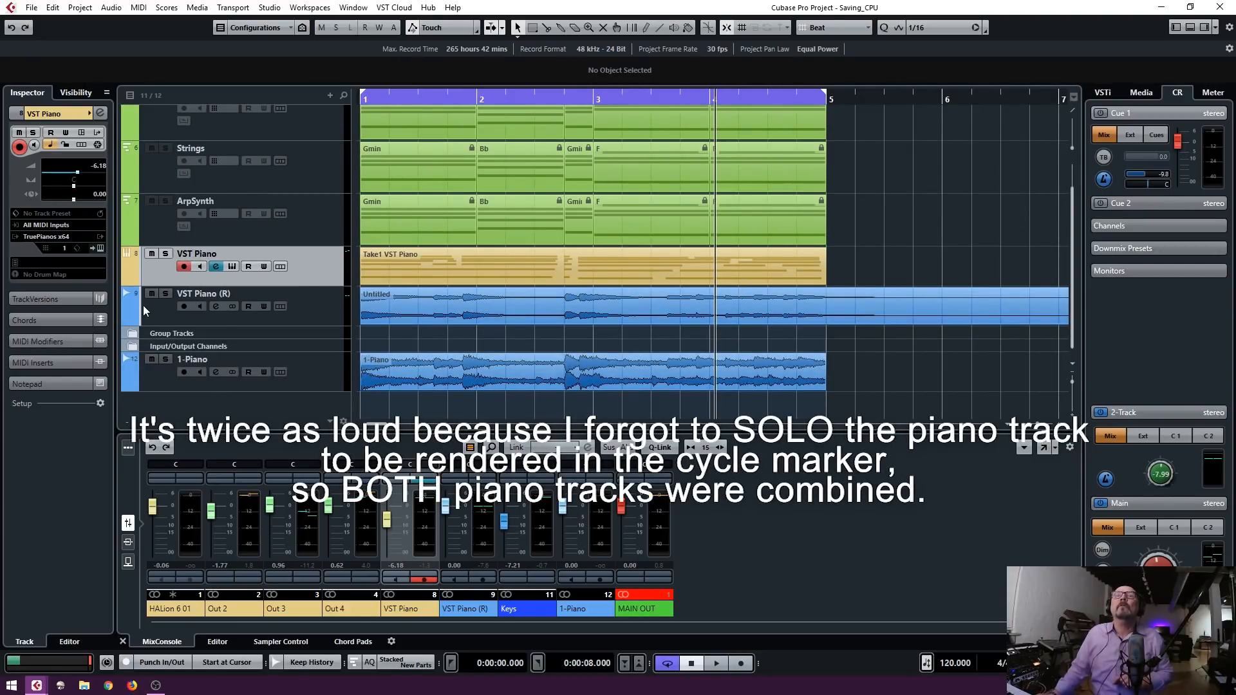
pyautogui.click(311, 318)
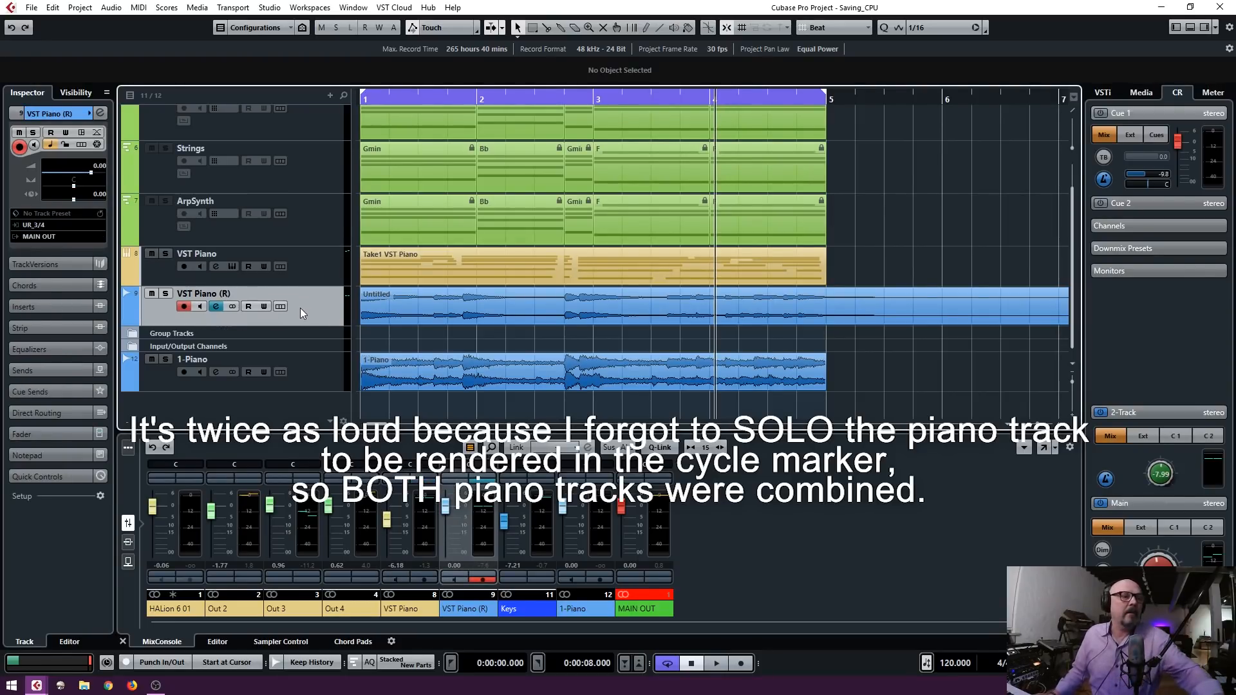
pyautogui.press('m')
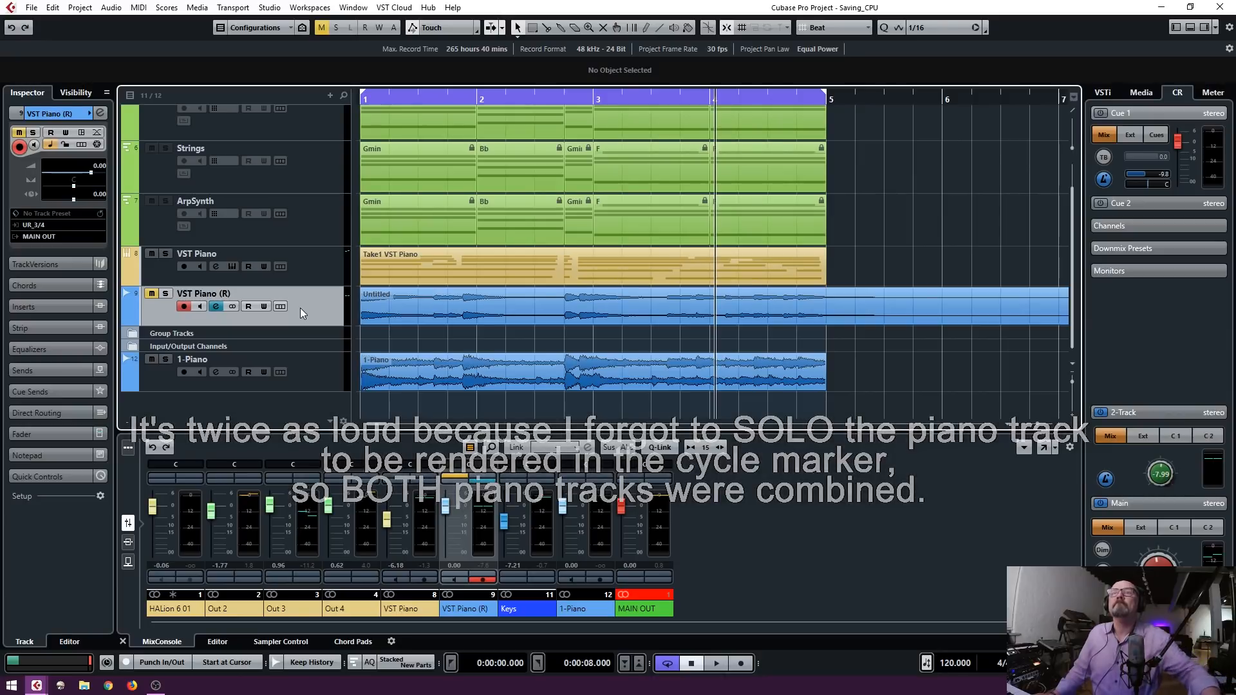
pyautogui.press('space')
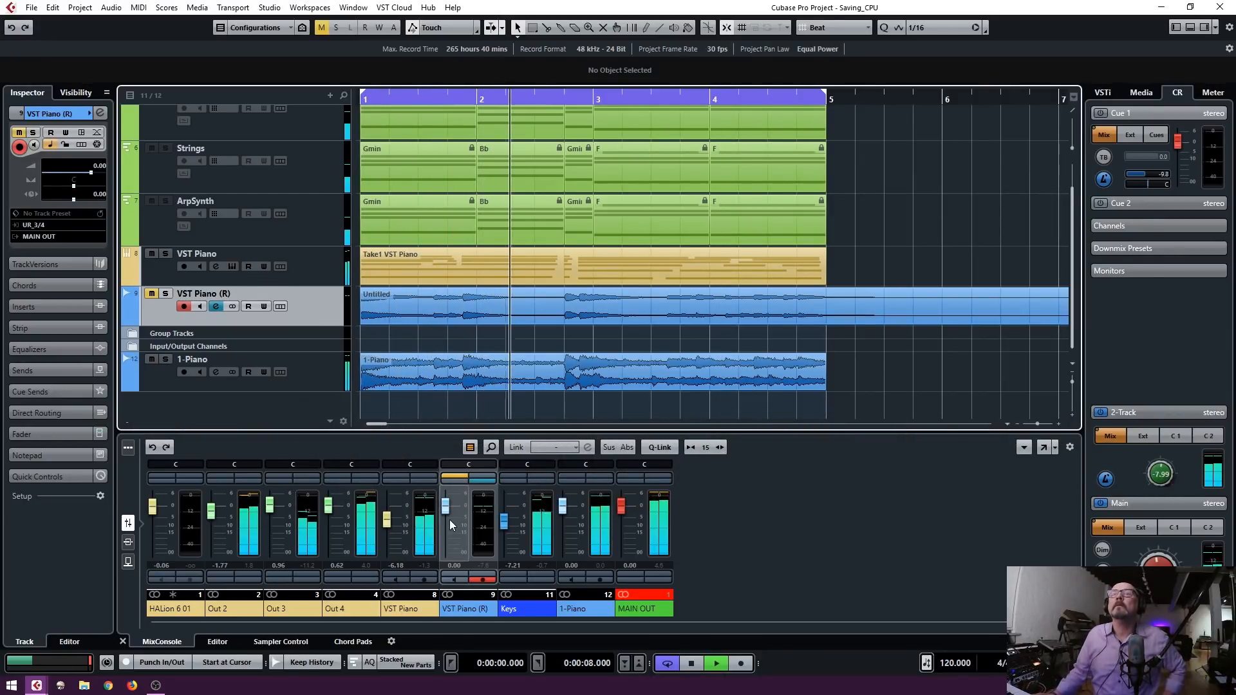
pyautogui.moveTo(446, 519); pyautogui.dragTo(447, 528)
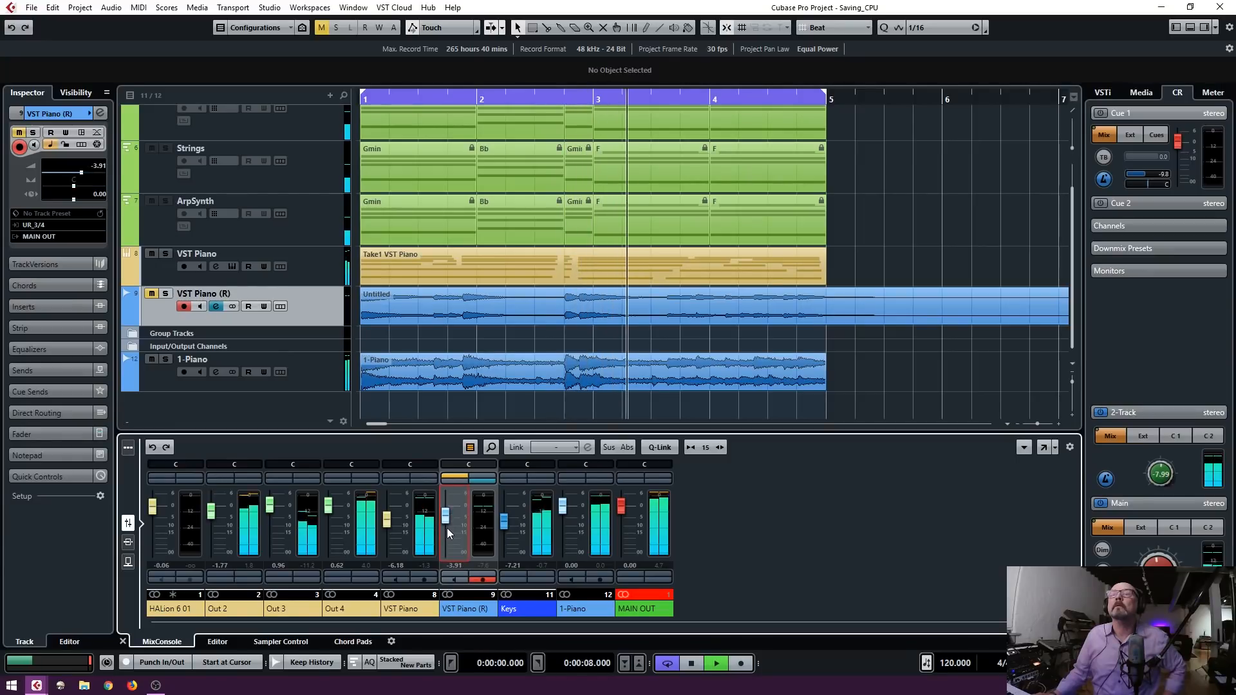
# Compare the 1-Piano and VST Piano levels during playback, leaving the 1-Piano fader at -55.7 and the VST Piano fader at minus infinity
pyautogui.moveTo(563, 512); pyautogui.dragTo(564, 557)
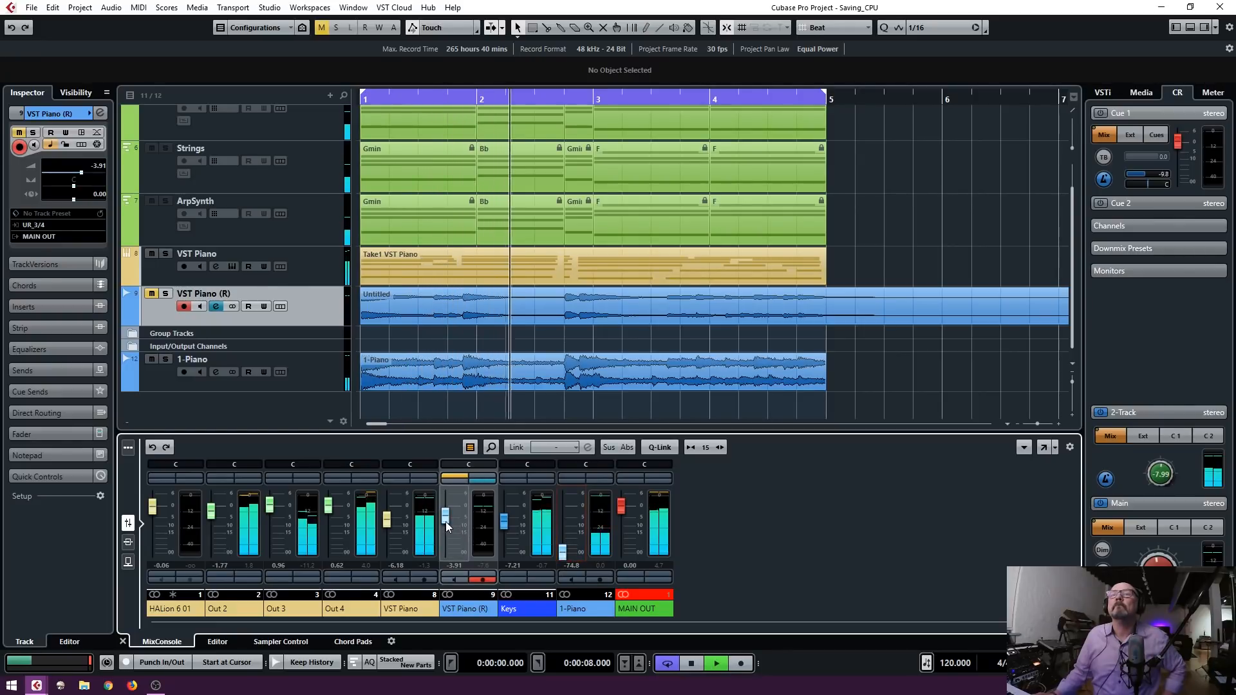
pyautogui.moveTo(387, 518); pyautogui.dragTo(384, 569)
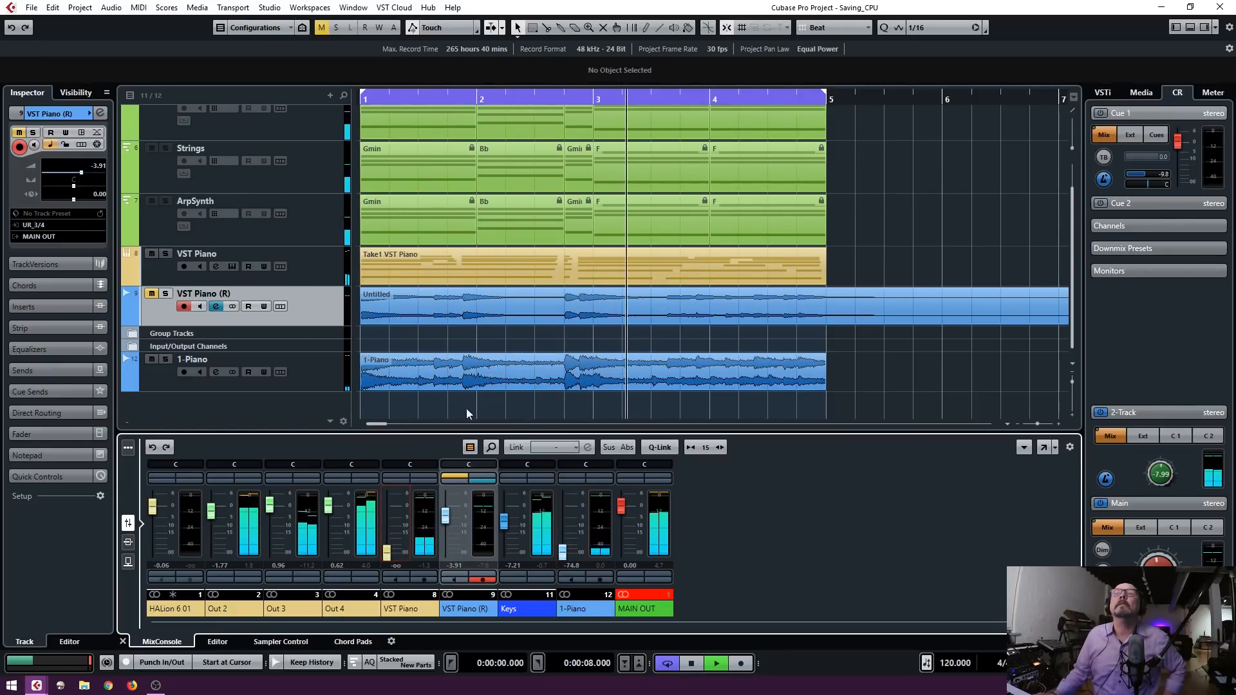
pyautogui.moveTo(565, 556); pyautogui.dragTo(565, 516)
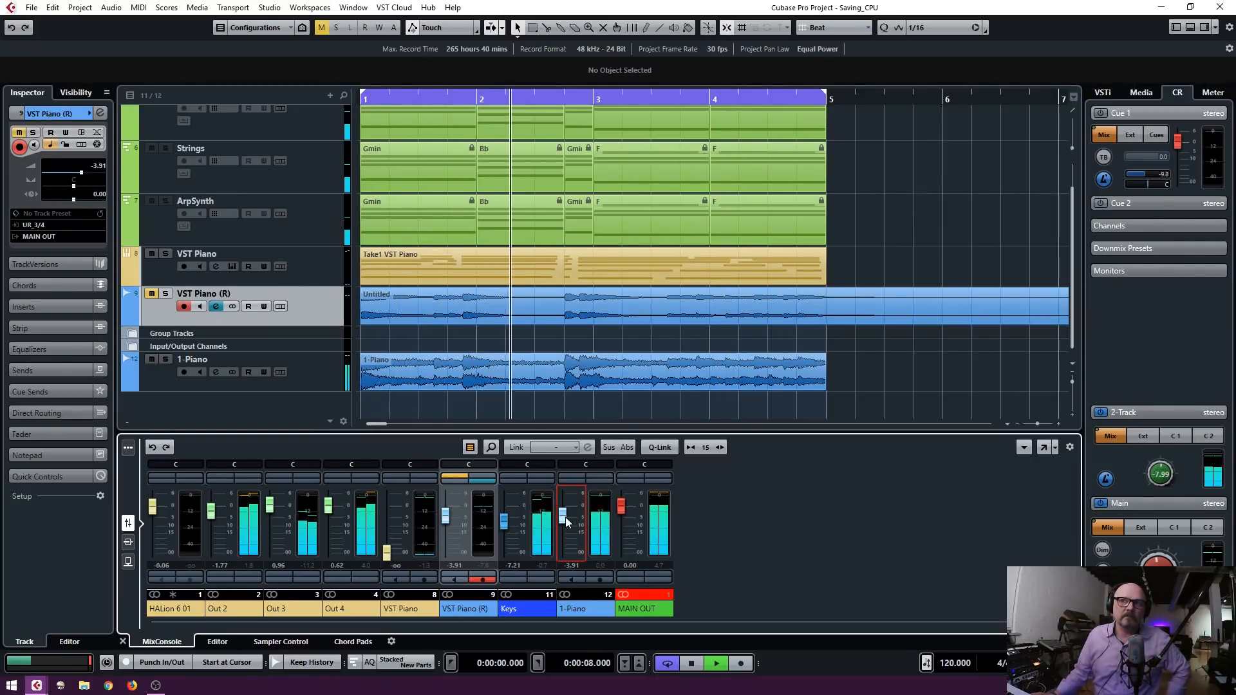
pyautogui.moveTo(566, 516); pyautogui.dragTo(562, 551)
pyautogui.moveTo(387, 551); pyautogui.dragTo(389, 515)
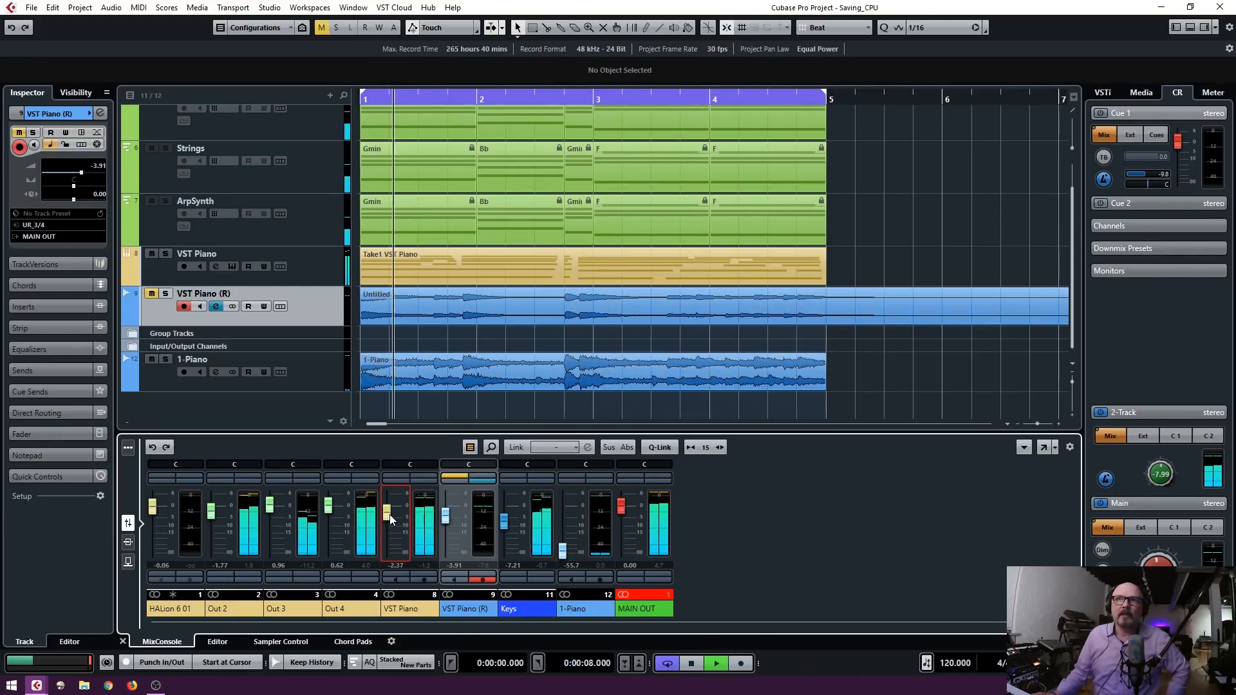
pyautogui.moveTo(389, 515); pyautogui.dragTo(390, 570)
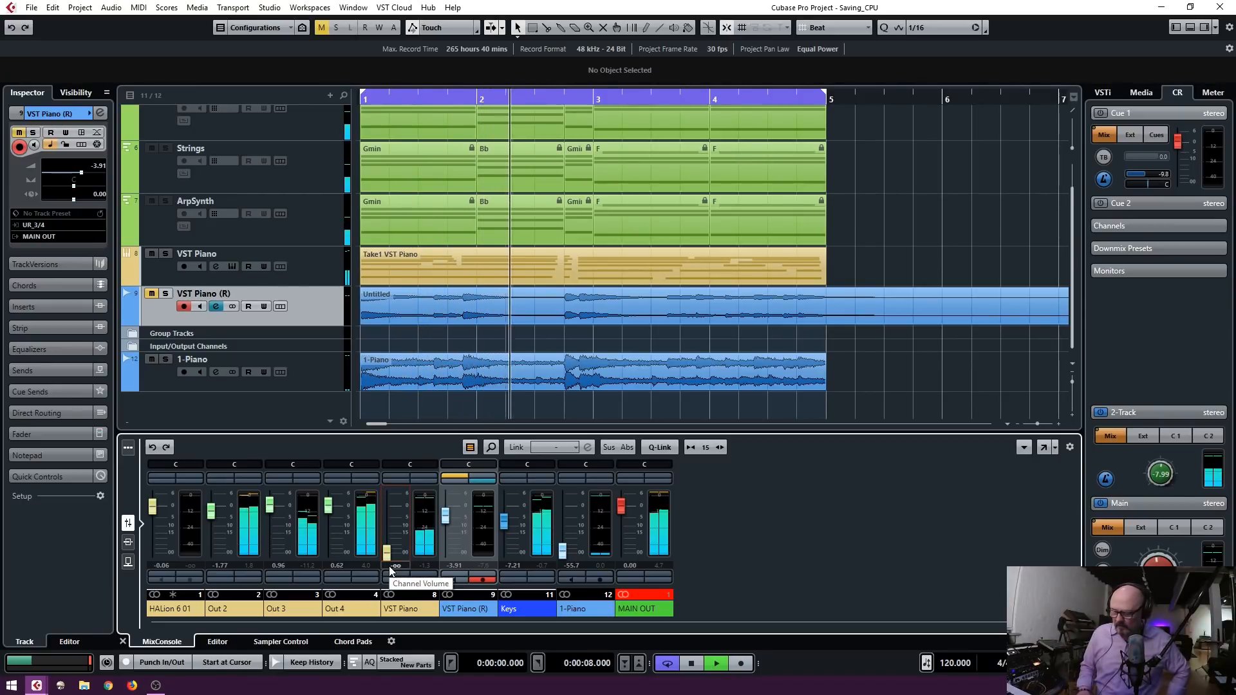
# Check the average load and peak in the Audio Performance meter, and stop playback
pyautogui.press('F12')
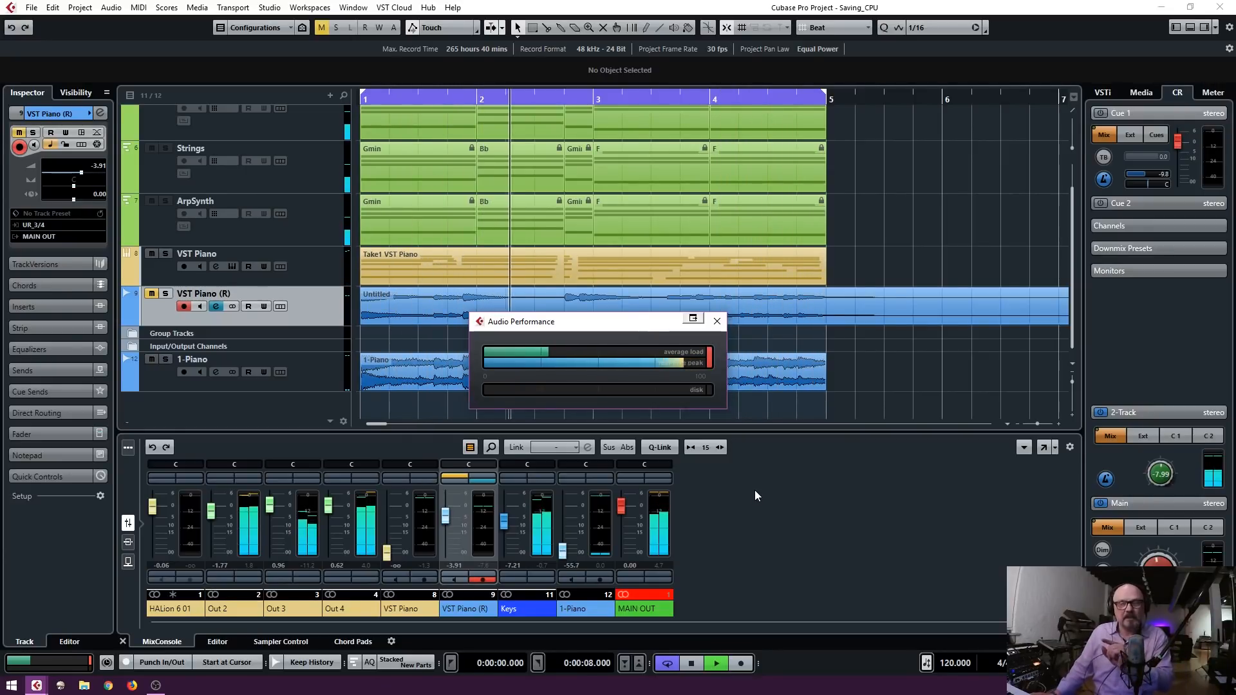
pyautogui.press('space')
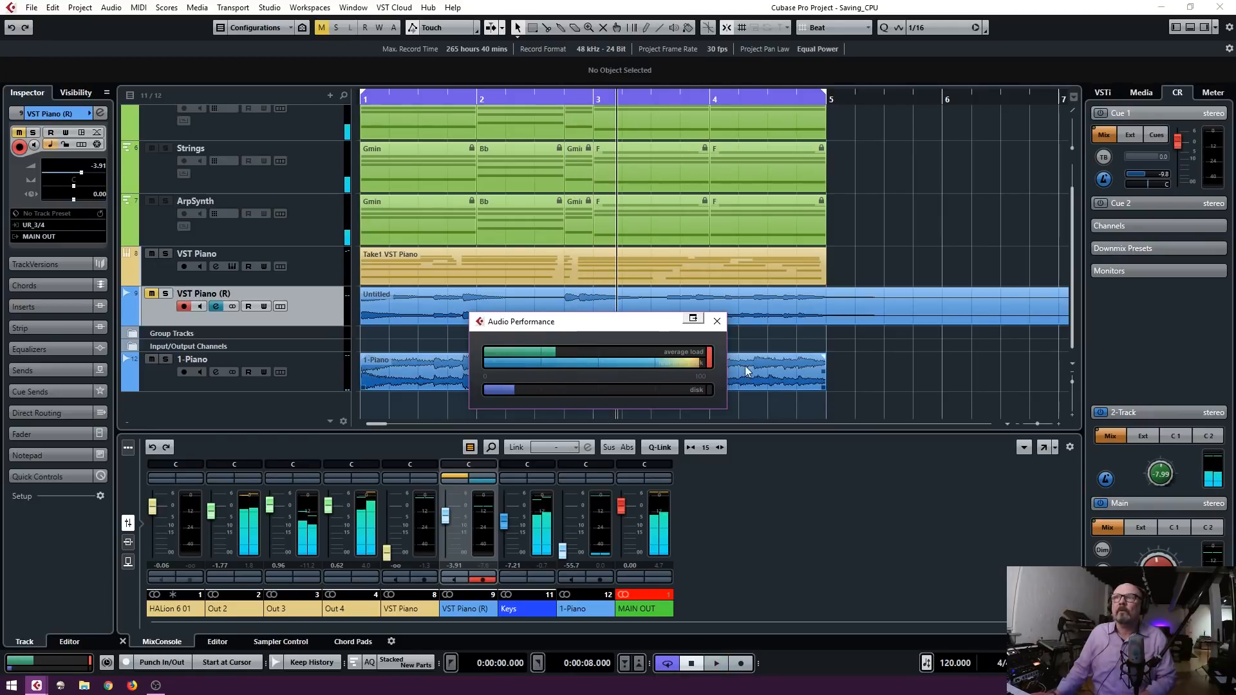
pyautogui.click(720, 326)
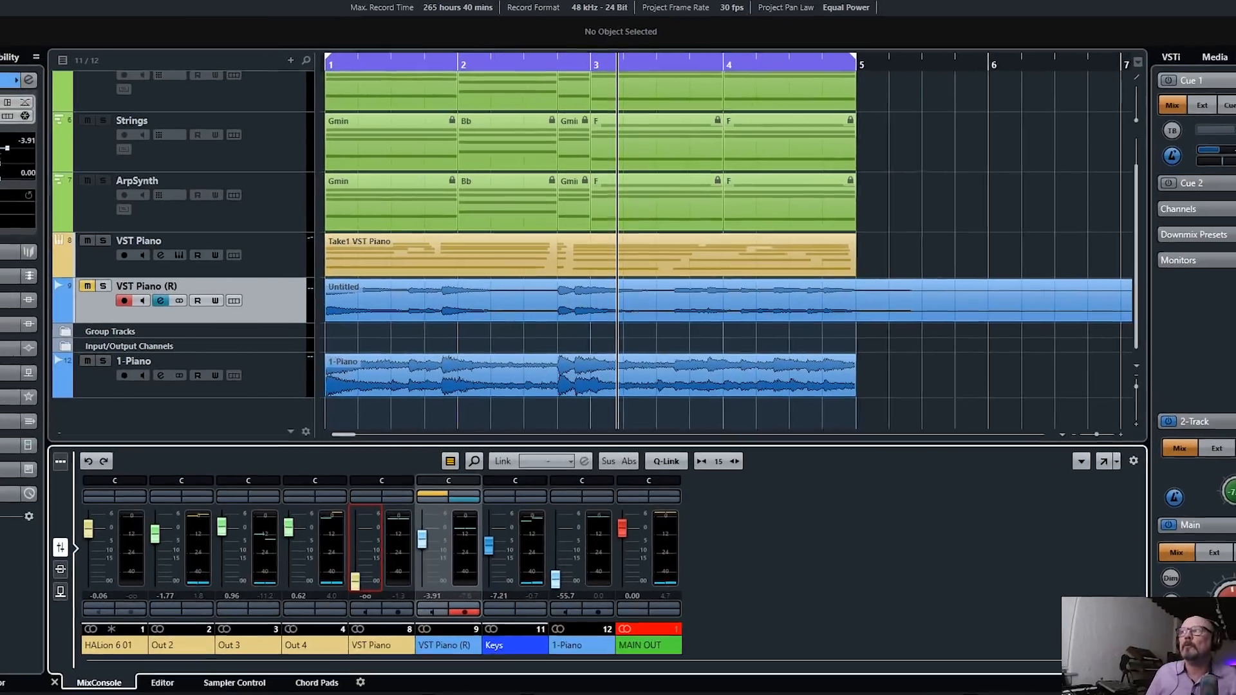
# Unfreeze the HALion 6 instrument in the VST Instruments rack and delete its freeze files
pyautogui.press('F11')
pyautogui.click(756, 107)
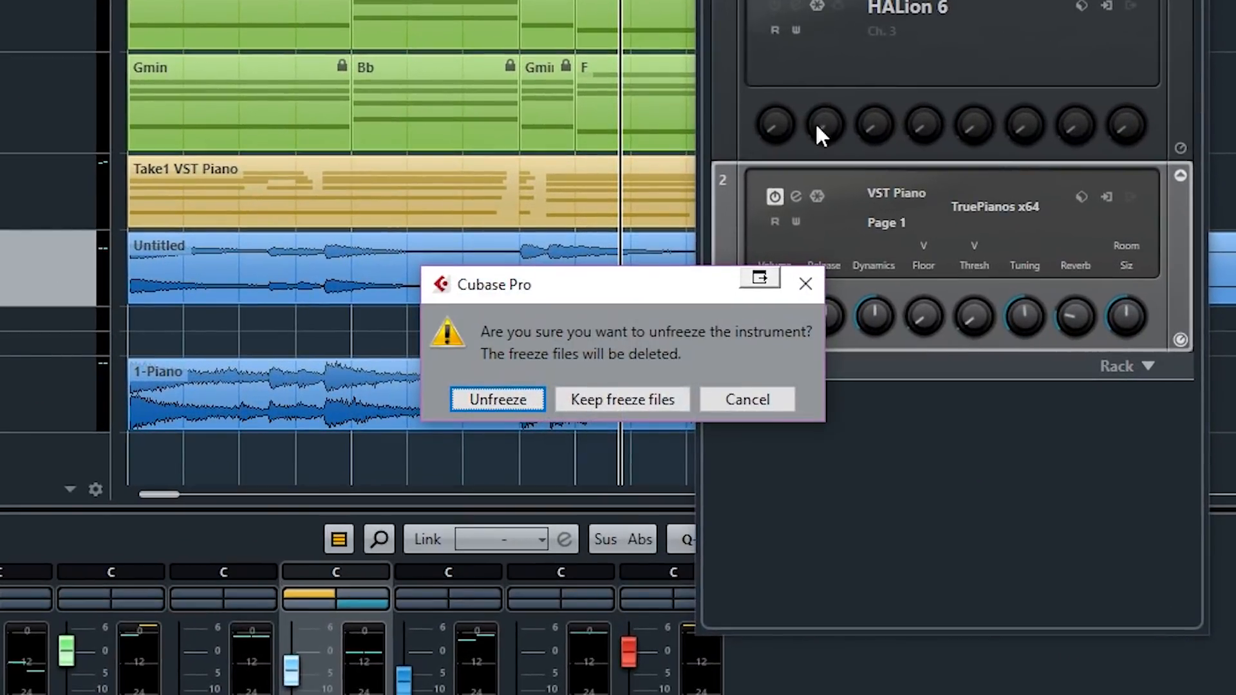
pyautogui.click(522, 400)
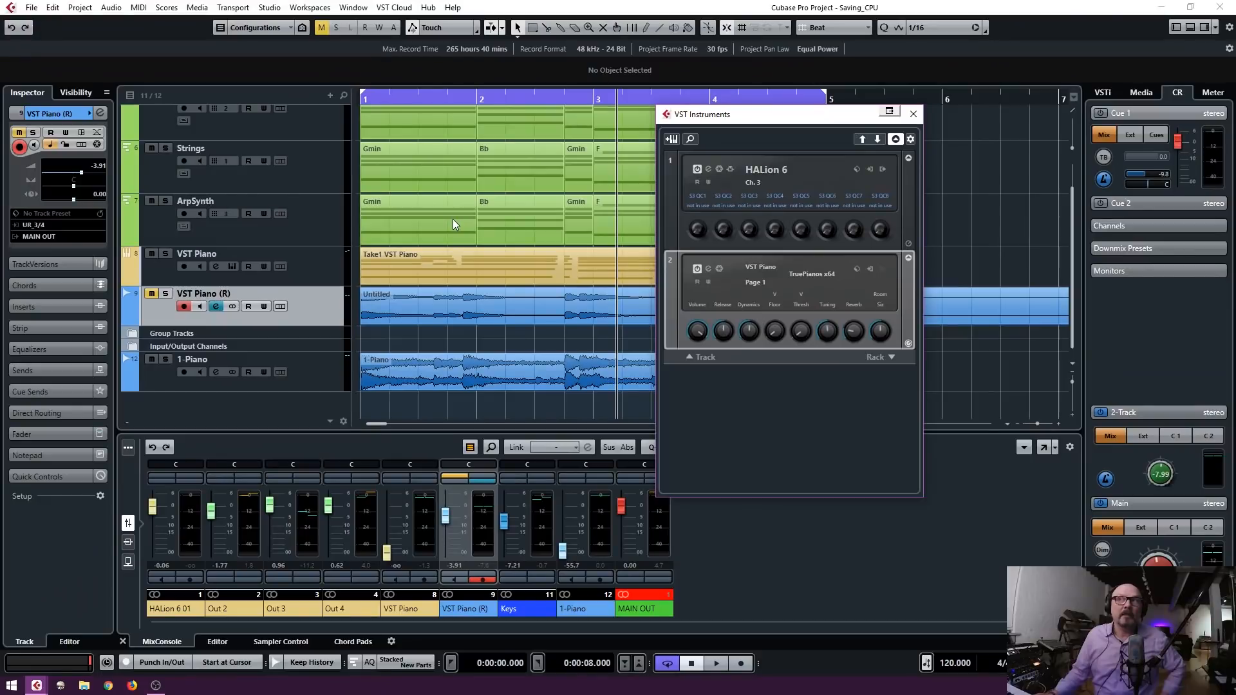
# Close the VST Instruments rack and mute the VST Piano instrument track
pyautogui.press('F11')
pyautogui.doubleClick(453, 219)
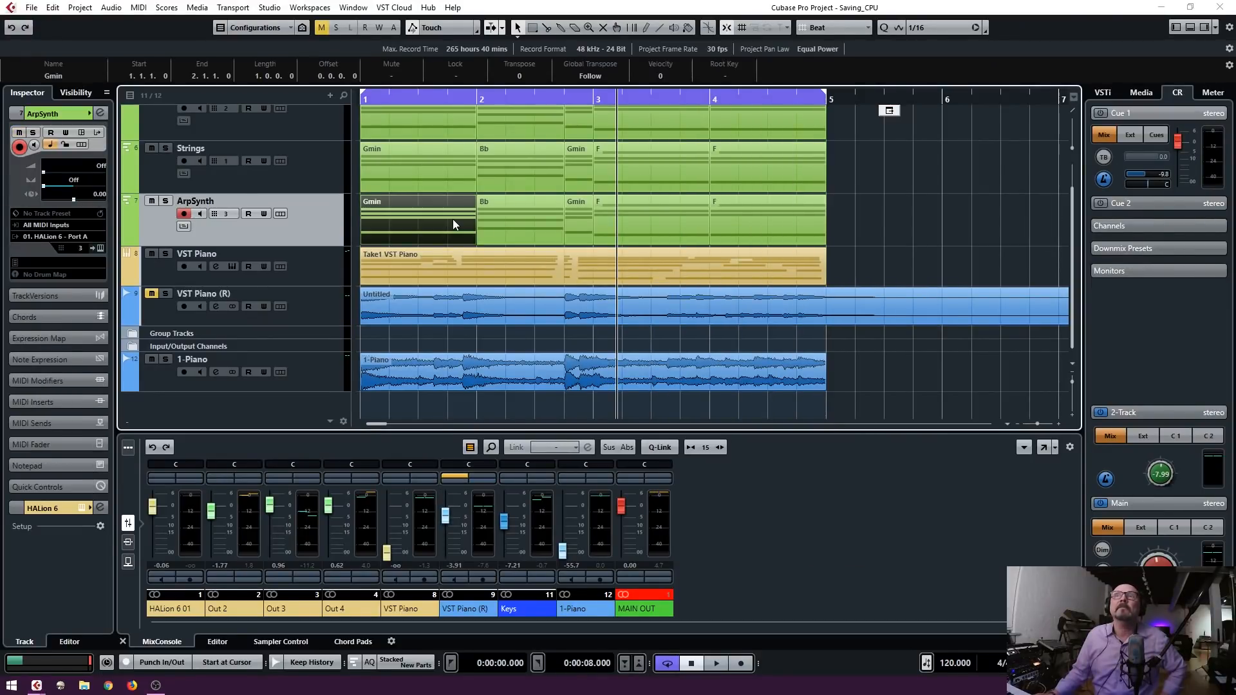
pyautogui.click(1221, 8)
pyautogui.click(320, 274)
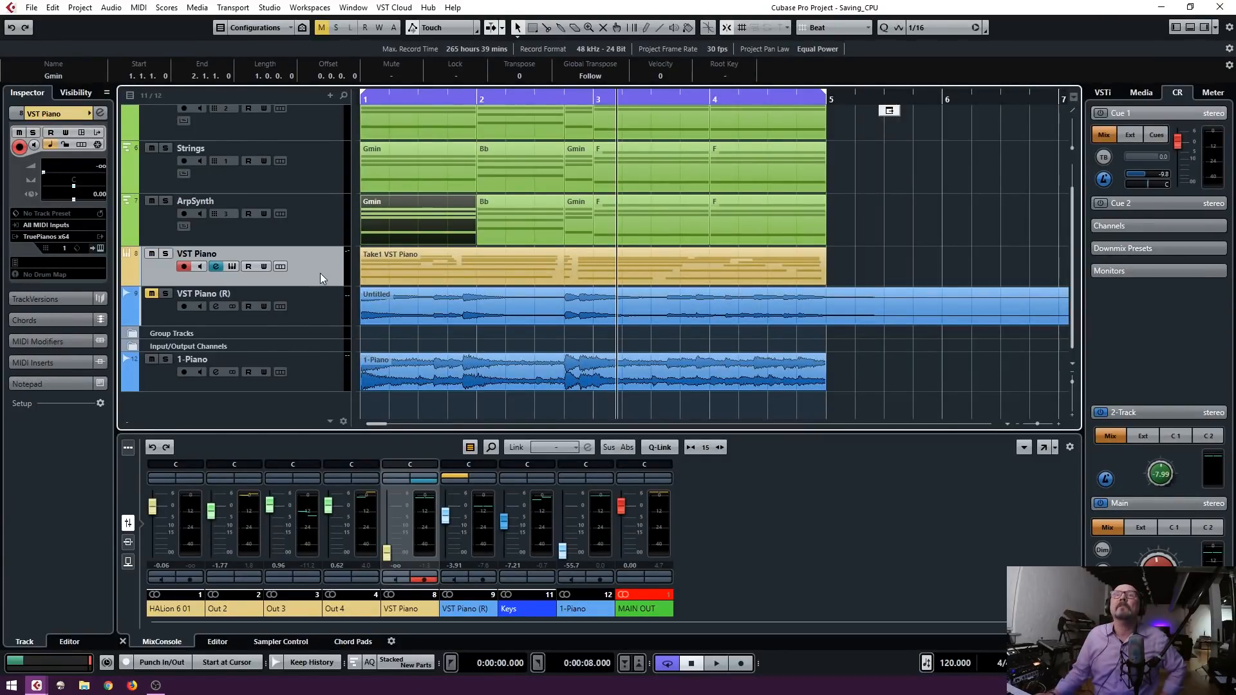
pyautogui.click(152, 254)
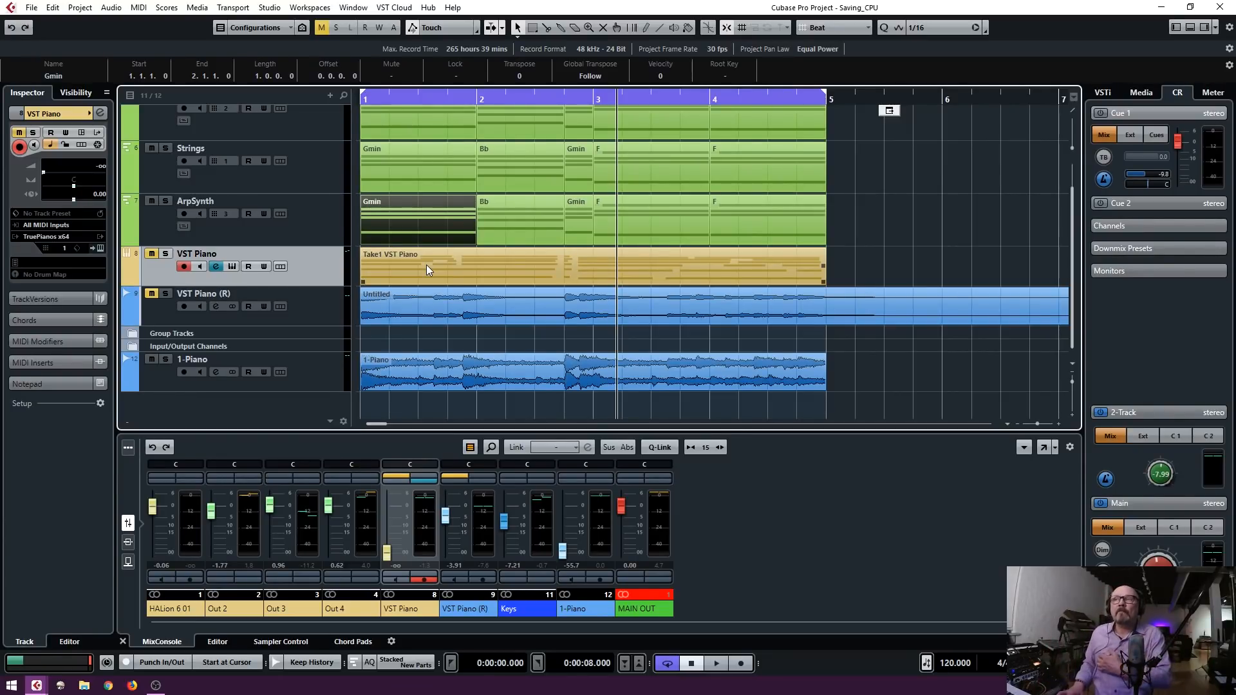
# Check the audio load during playback and set the Yamaha Steinberg USB driver's ASIO buffer size to 2048 samples
pyautogui.press('space')
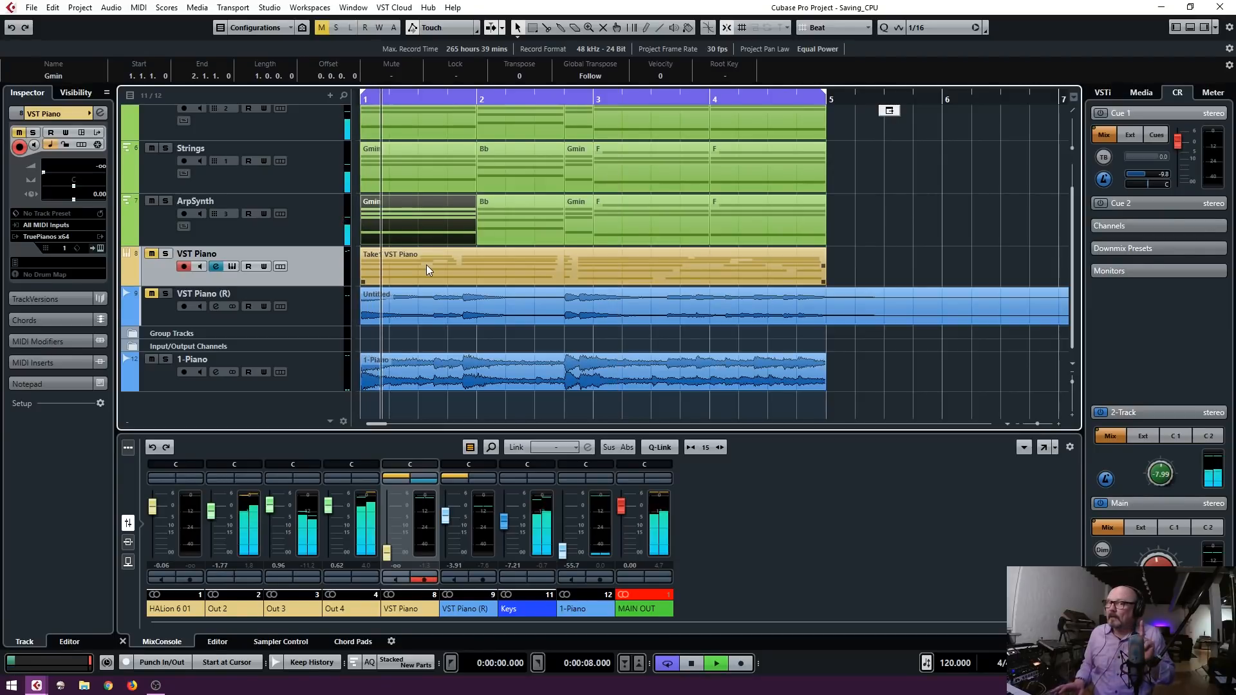
pyautogui.press('F12')
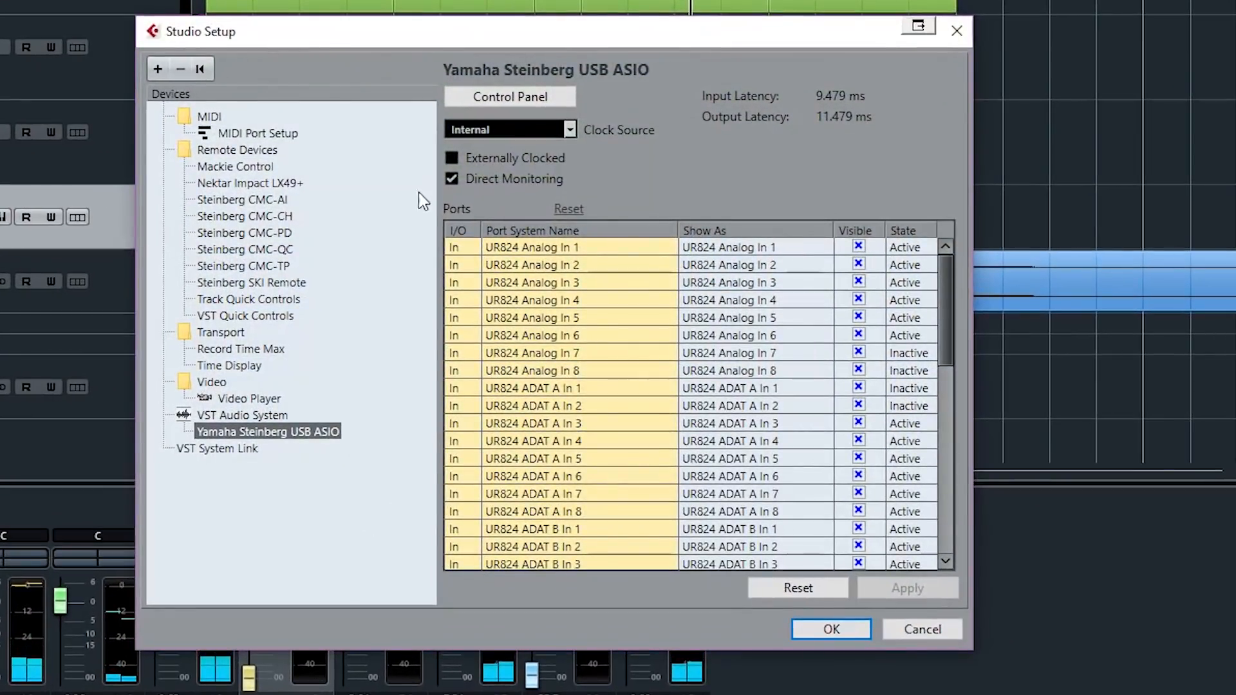
pyautogui.click(474, 95)
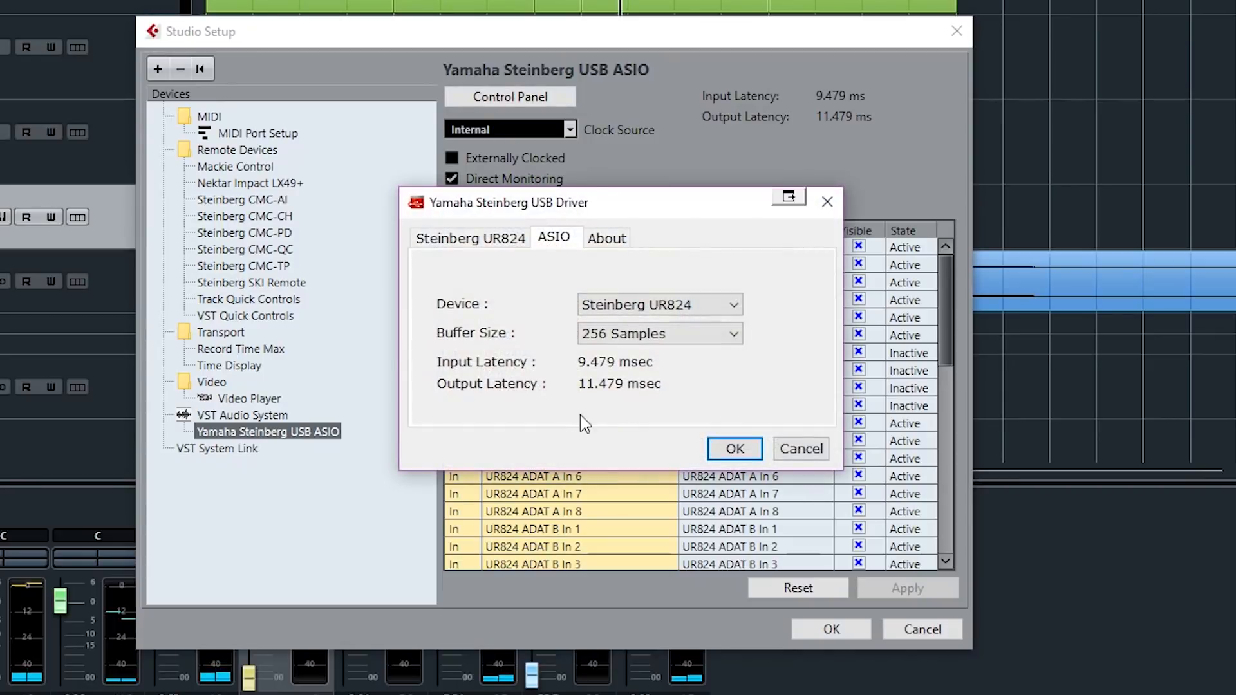
pyautogui.click(652, 337)
pyautogui.click(649, 361)
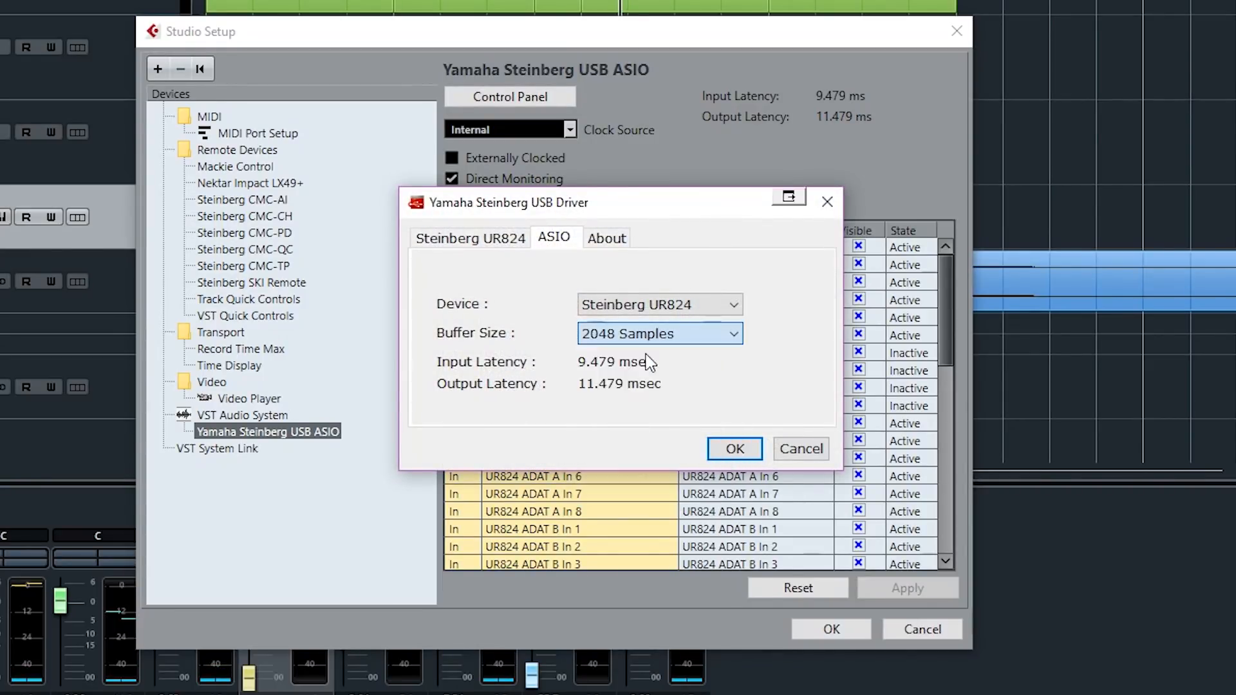
pyautogui.click(734, 449)
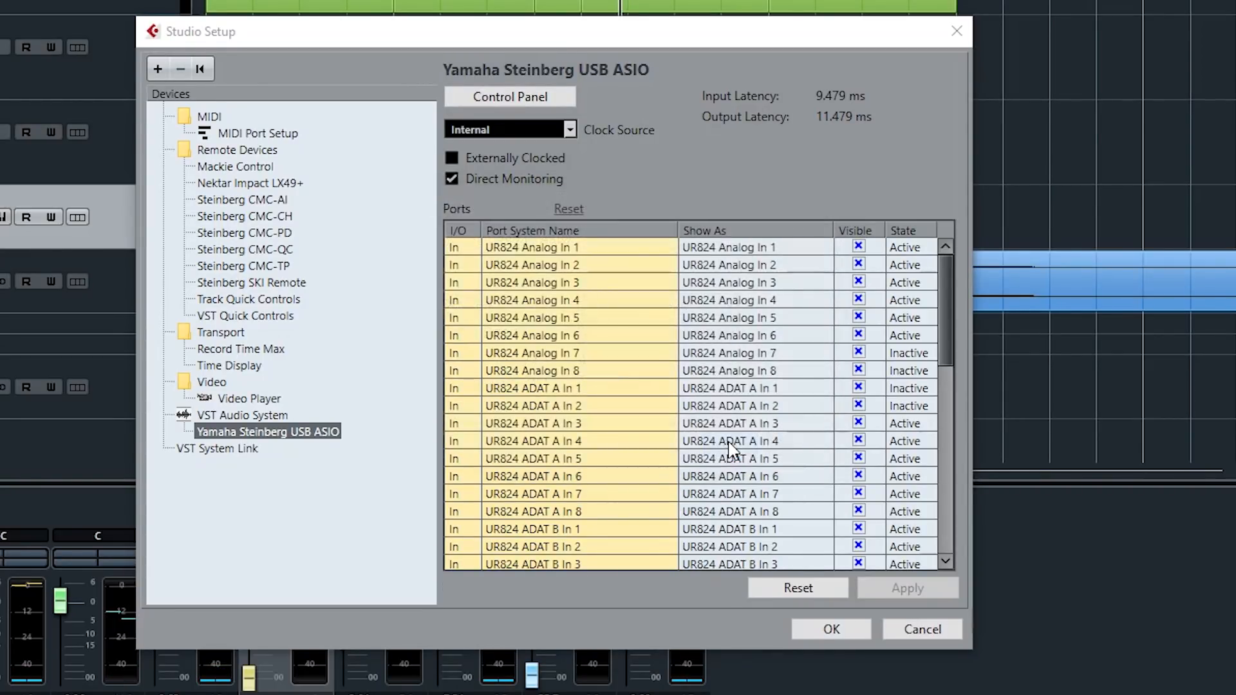
pyautogui.click(818, 631)
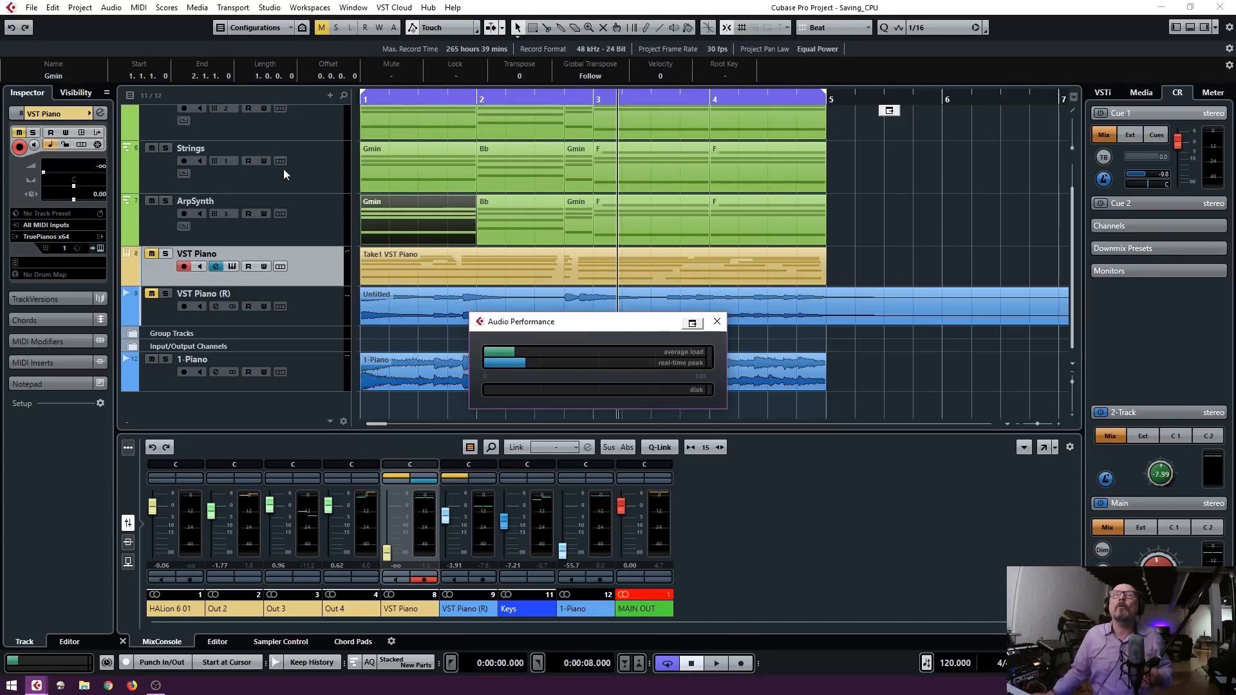
# Mute the 1-Piano track, check the Audio Performance meter during playback, and stop playback
pyautogui.click(152, 359)
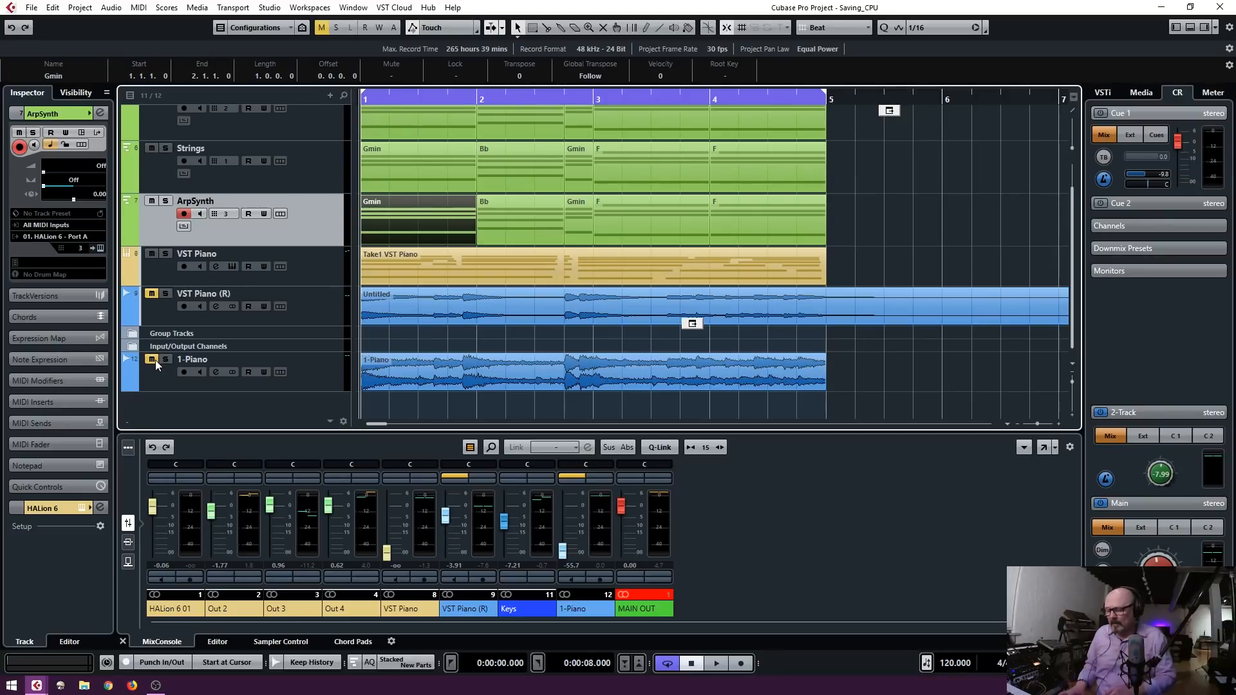
pyautogui.press('space')
pyautogui.press('F12')
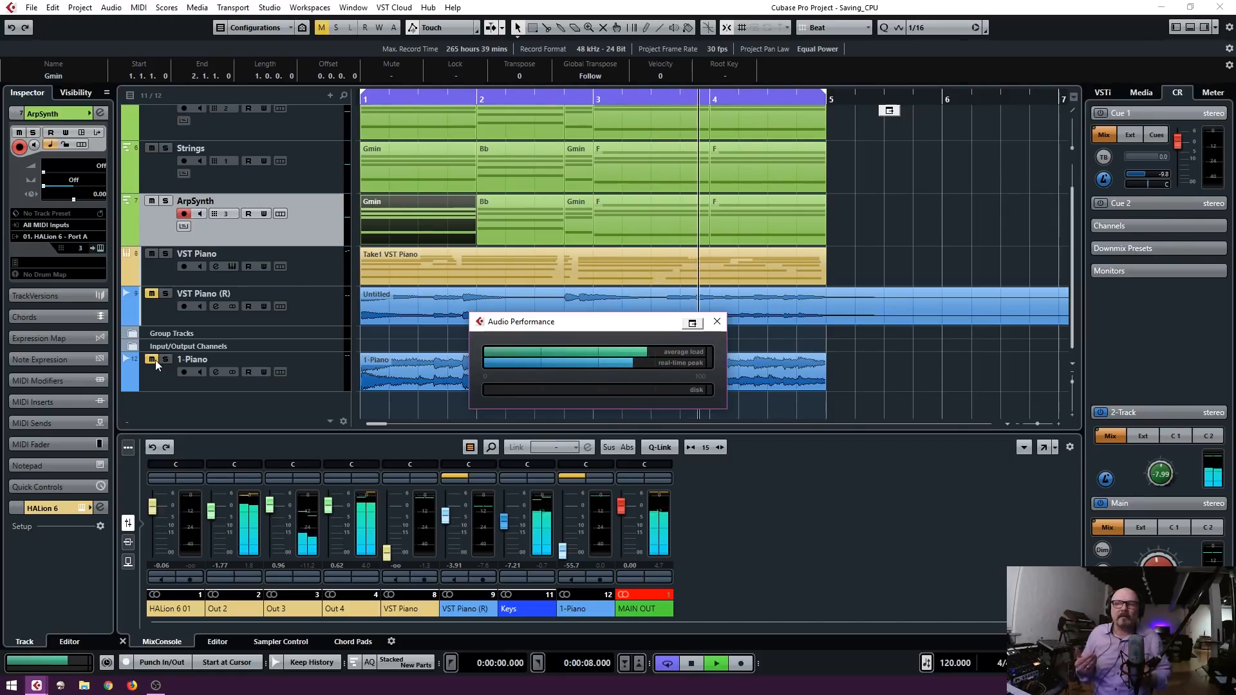
pyautogui.press('space')
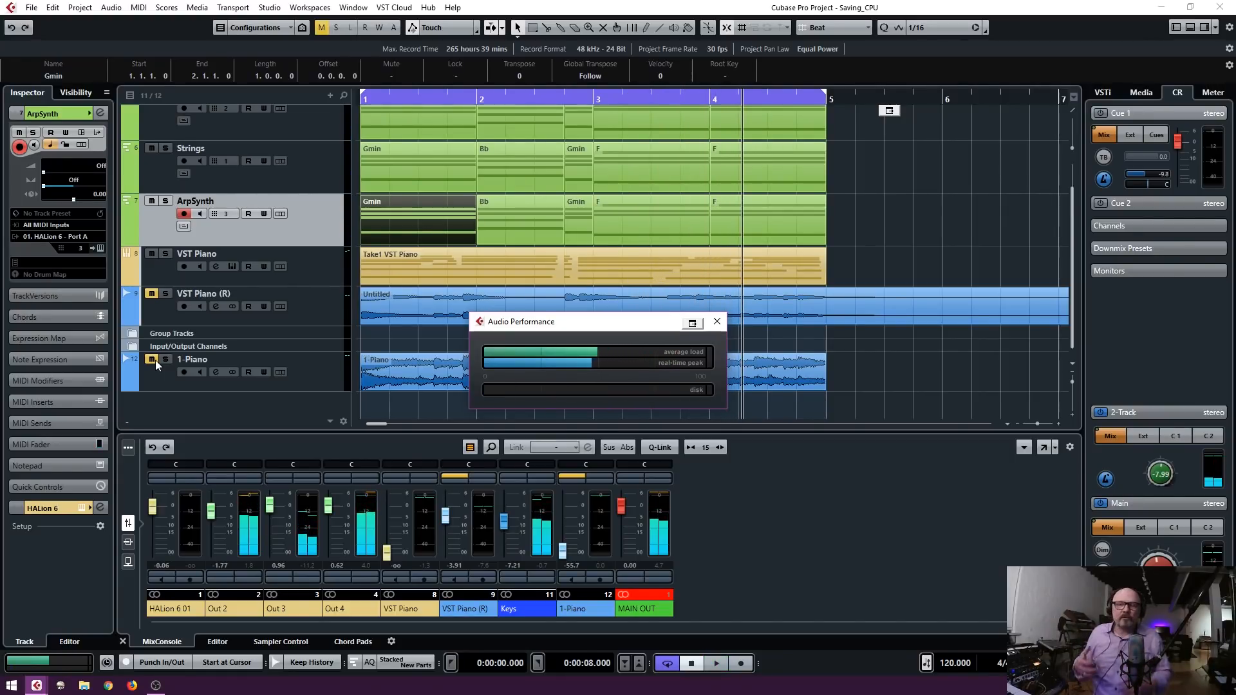